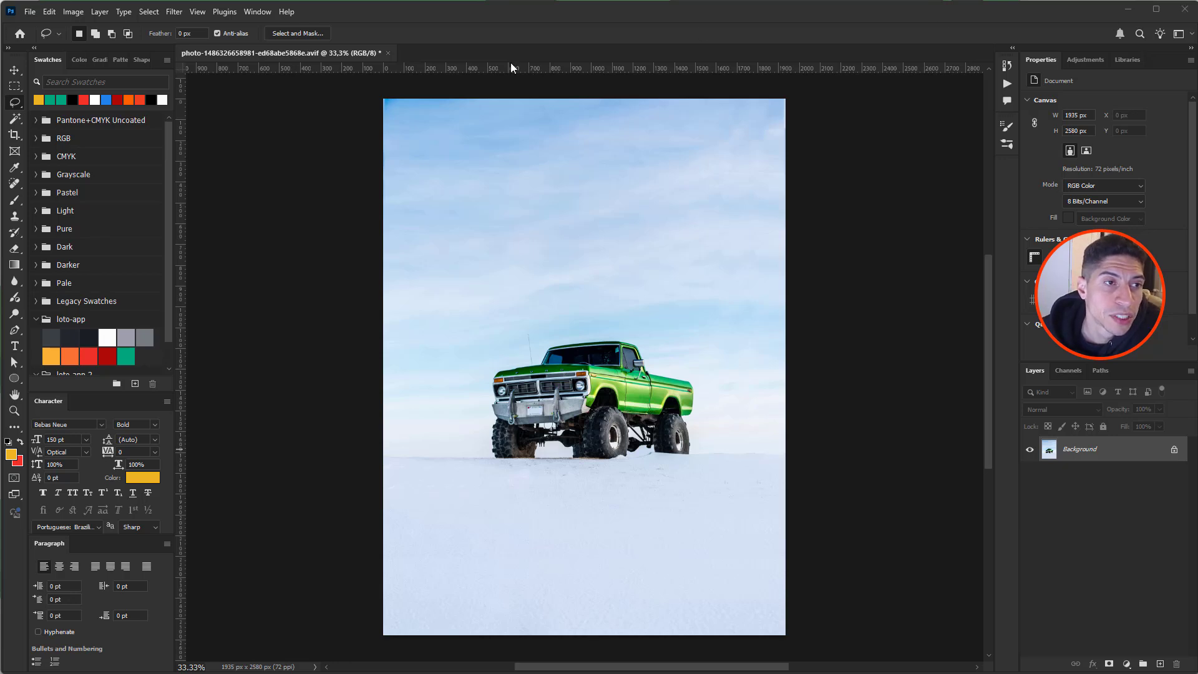
# - Review the Marquee and Lasso tool variants, then switch to the Magic Wand at Tolerance 20
pyautogui.click(17, 90)
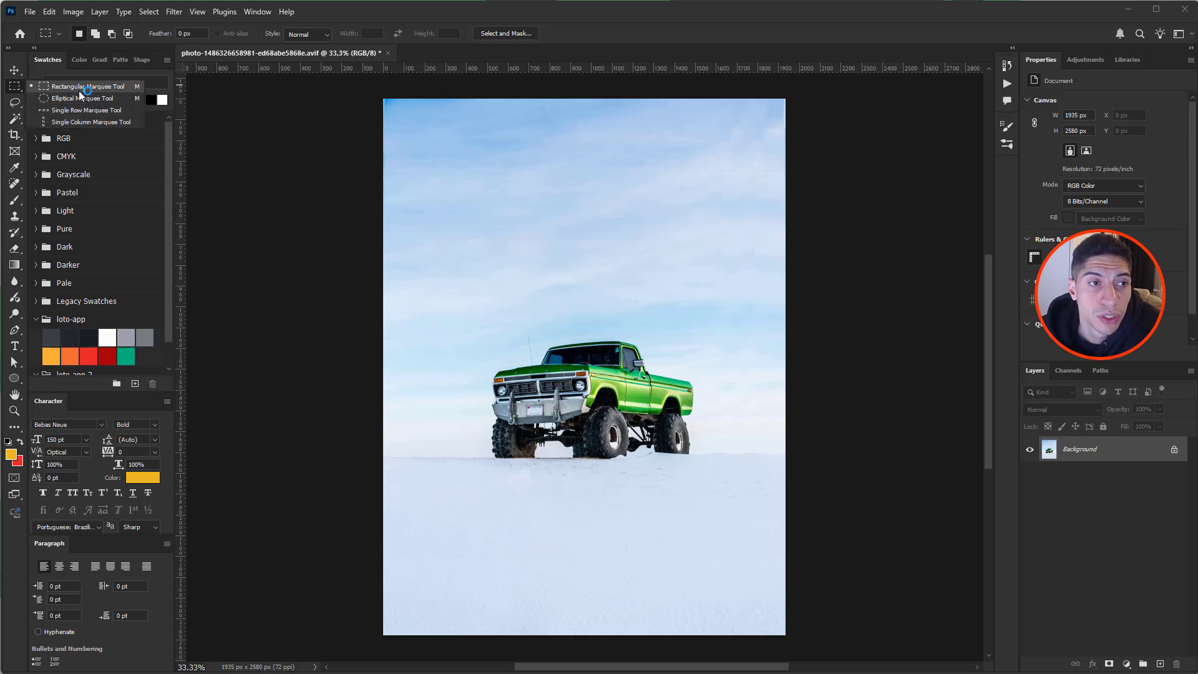
pyautogui.click(16, 104)
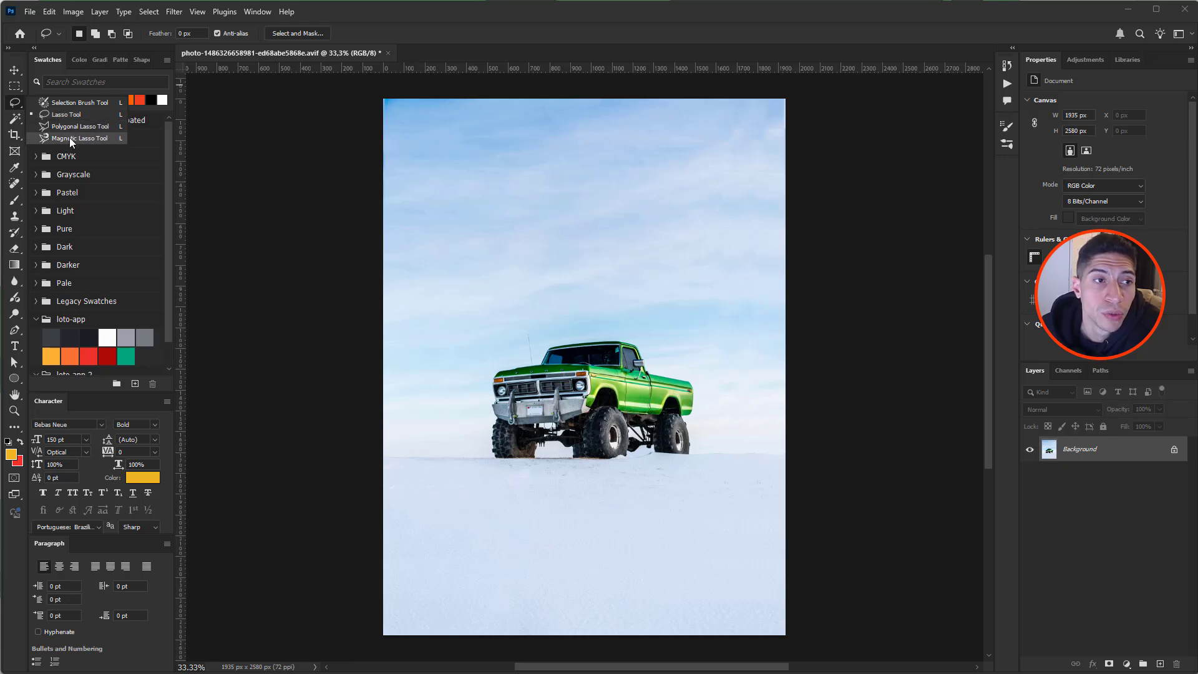
pyautogui.click(15, 118)
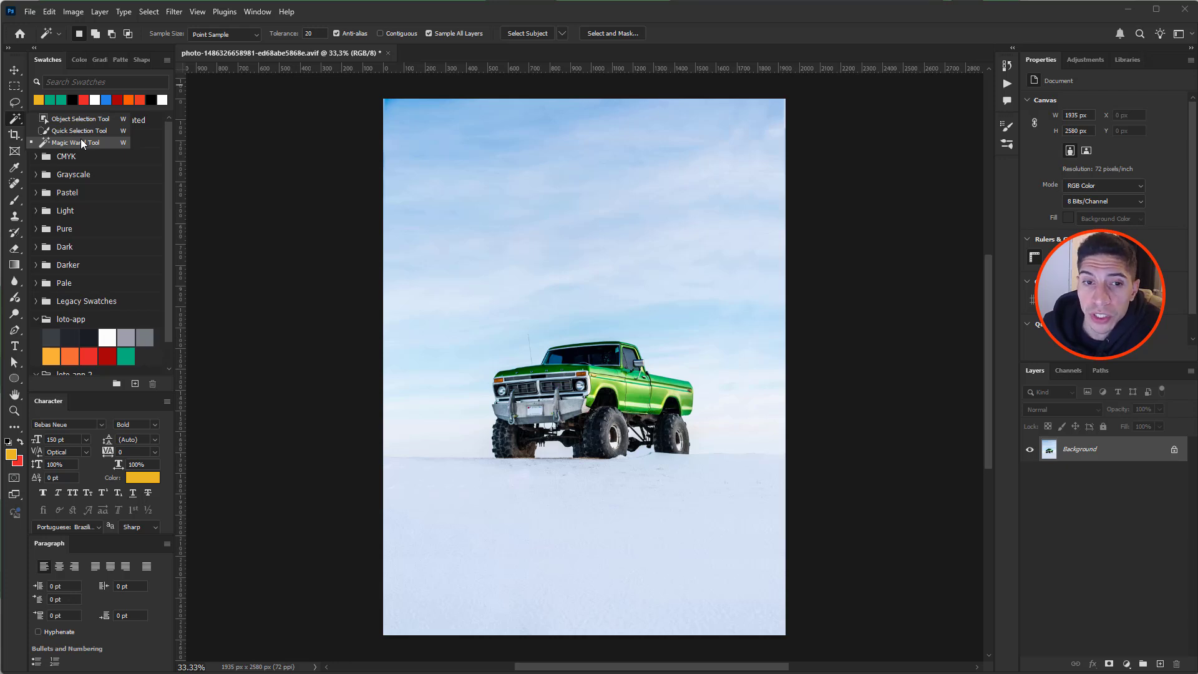
pyautogui.click(697, 30)
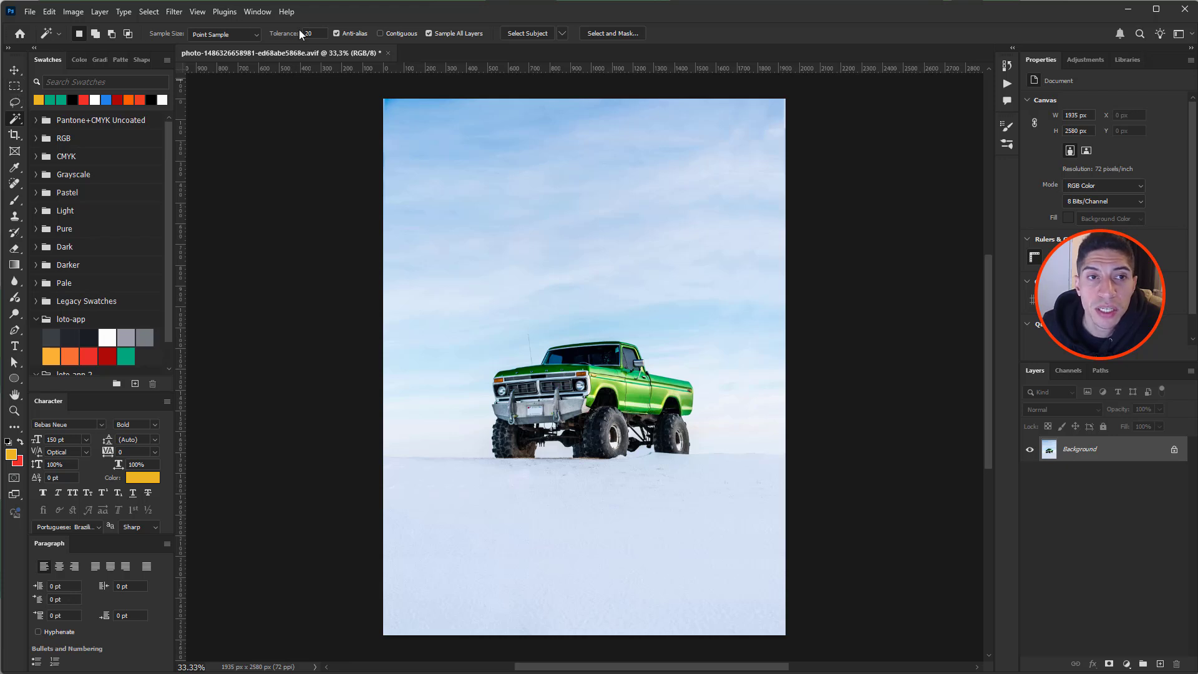
# - Run Select Subject on the green monster truck and zoom in to check its outline
pyautogui.click(527, 34)
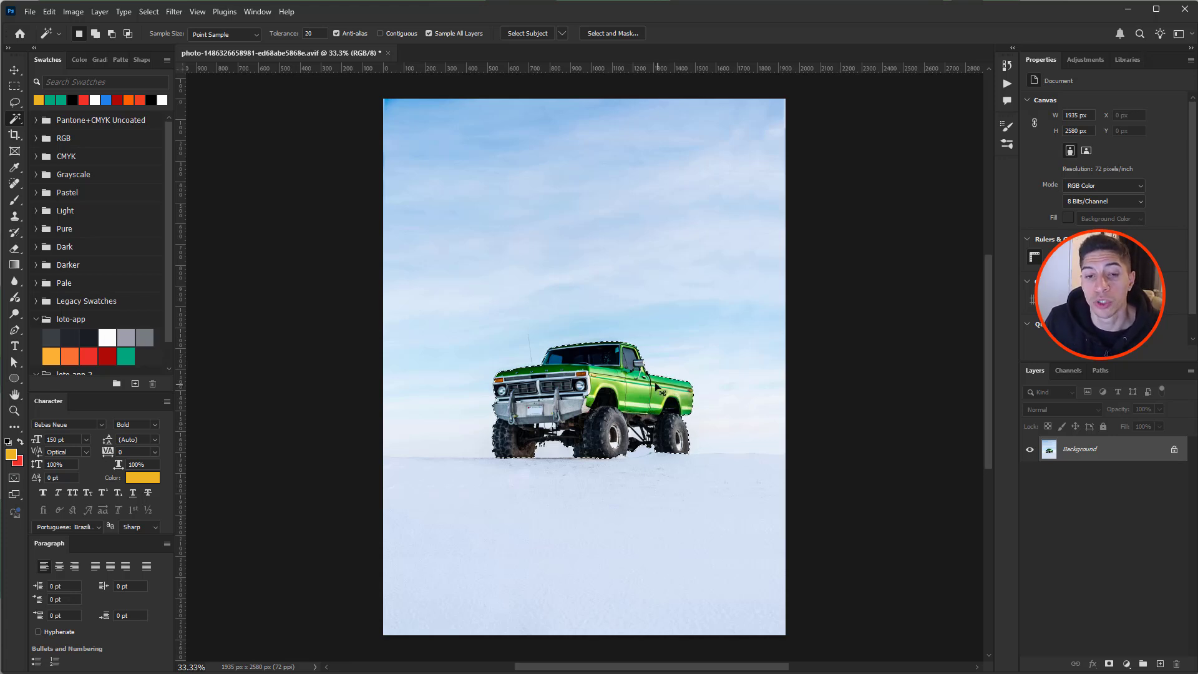
pyautogui.scroll(8, 572, 388)
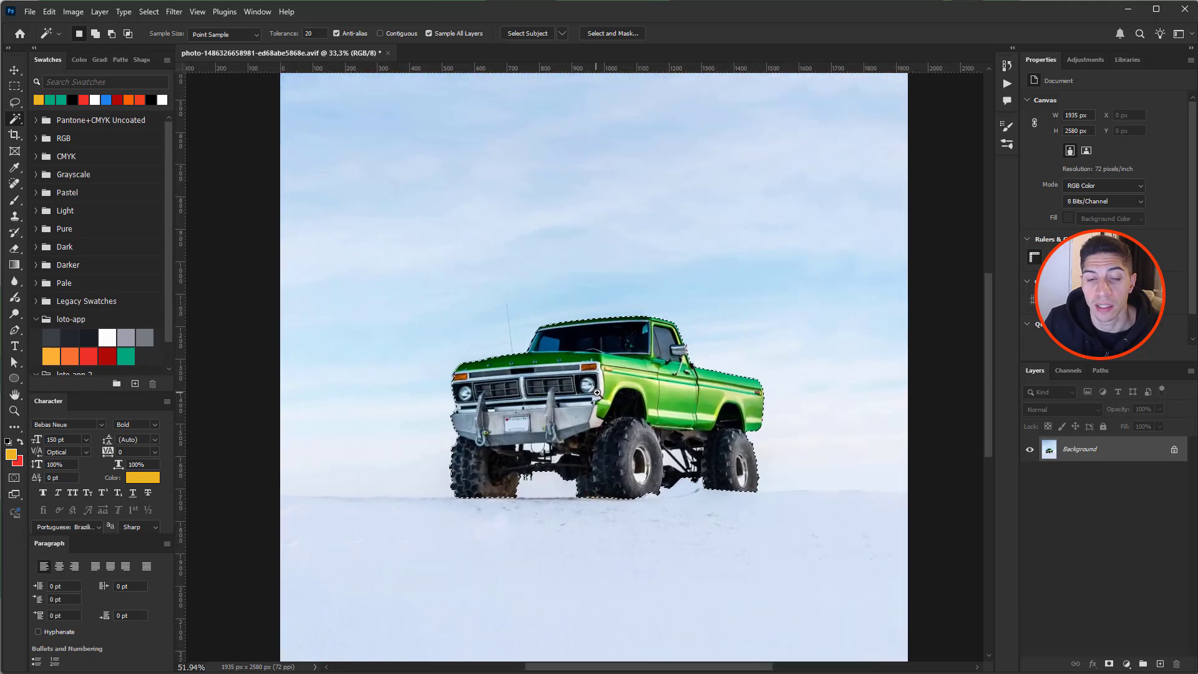
pyautogui.scroll(3, 612, 394)
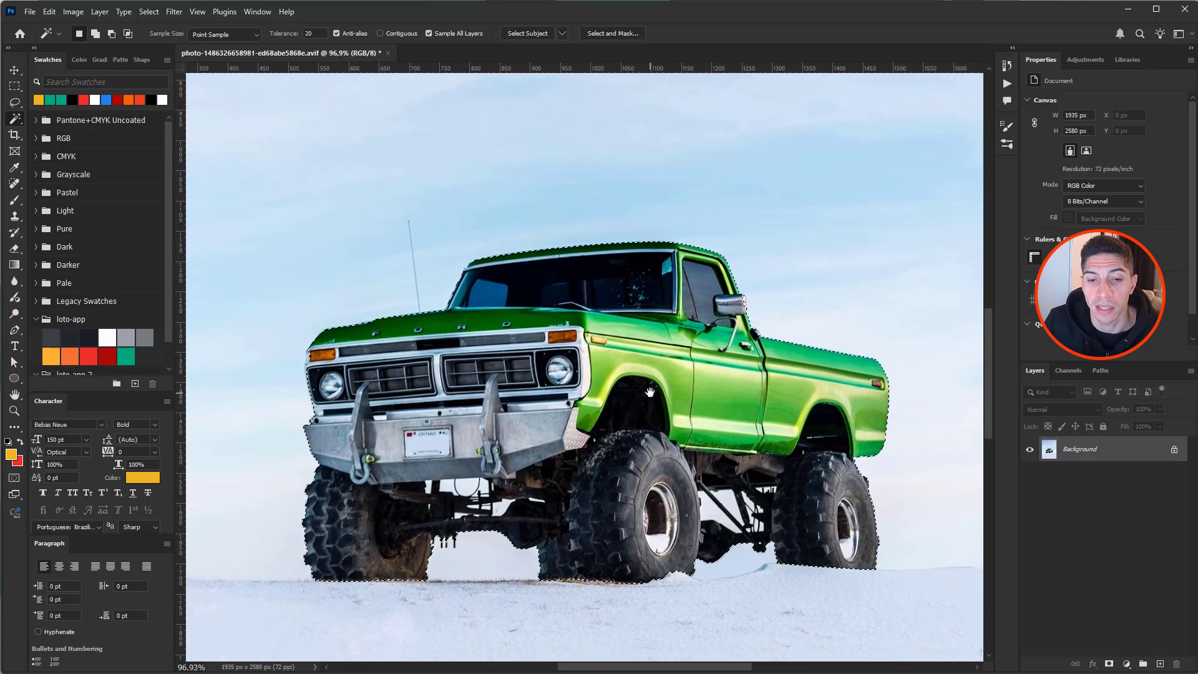
pyautogui.scroll(-4, 663, 369)
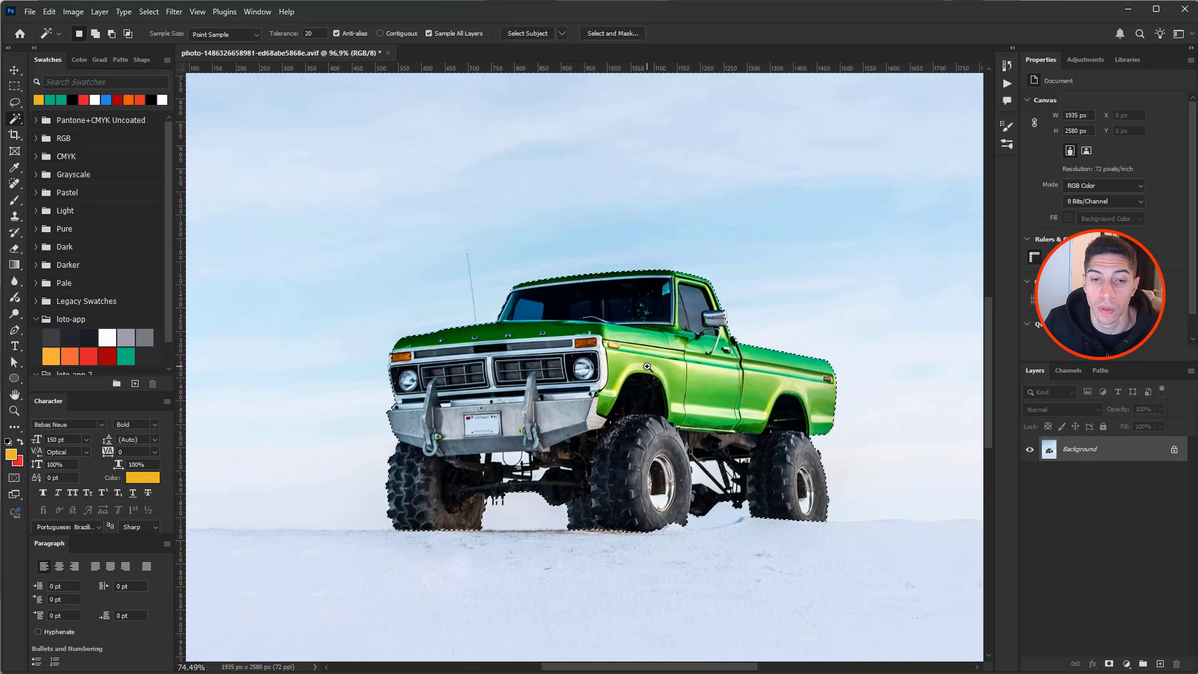
pyautogui.scroll(-5, 638, 365)
pyautogui.scroll(3, 694, 360)
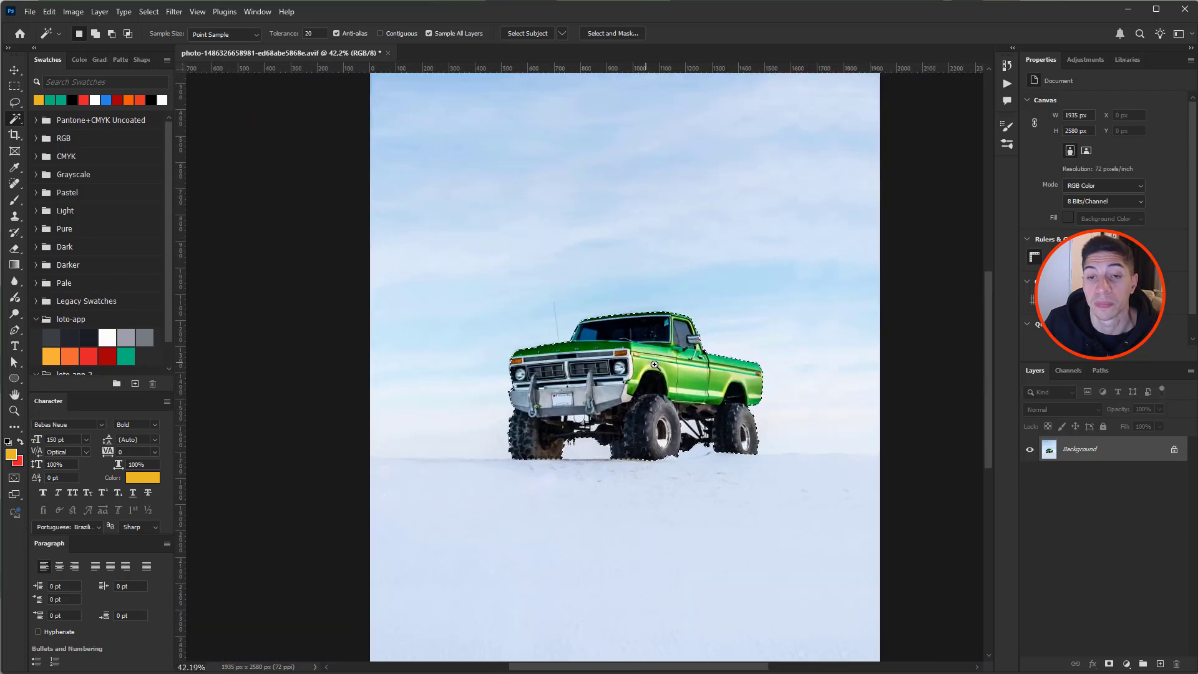
pyautogui.scroll(-3, 649, 367)
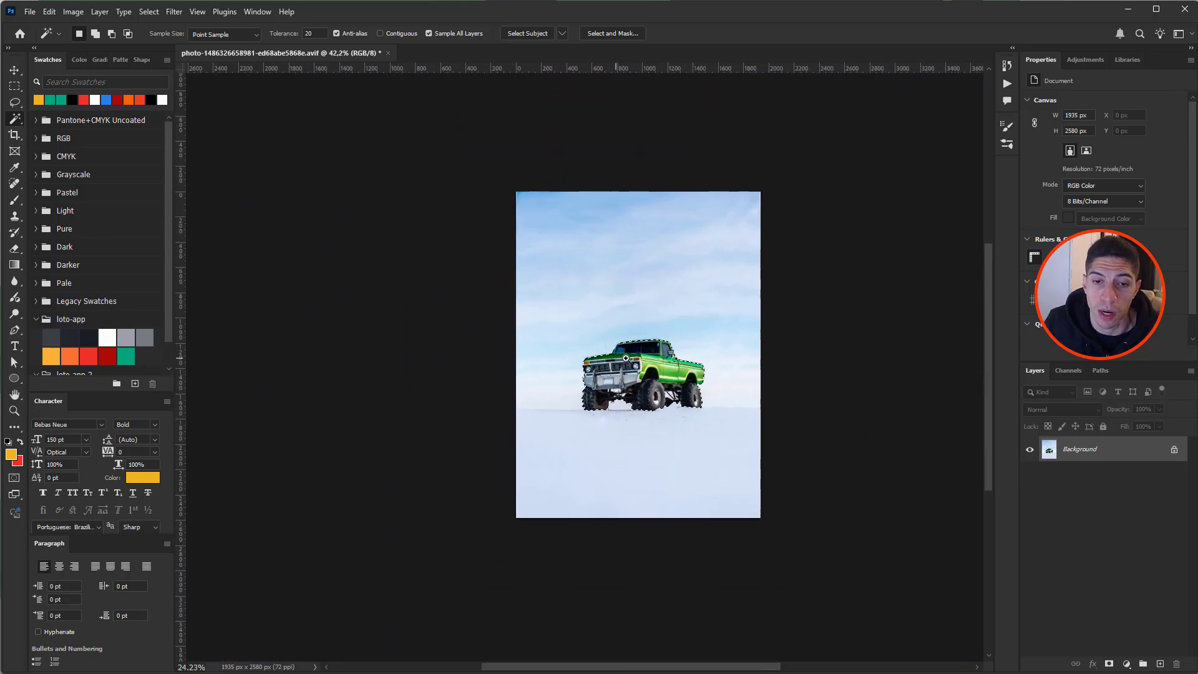
pyautogui.scroll(6, 694, 369)
pyautogui.scroll(-7, 694, 370)
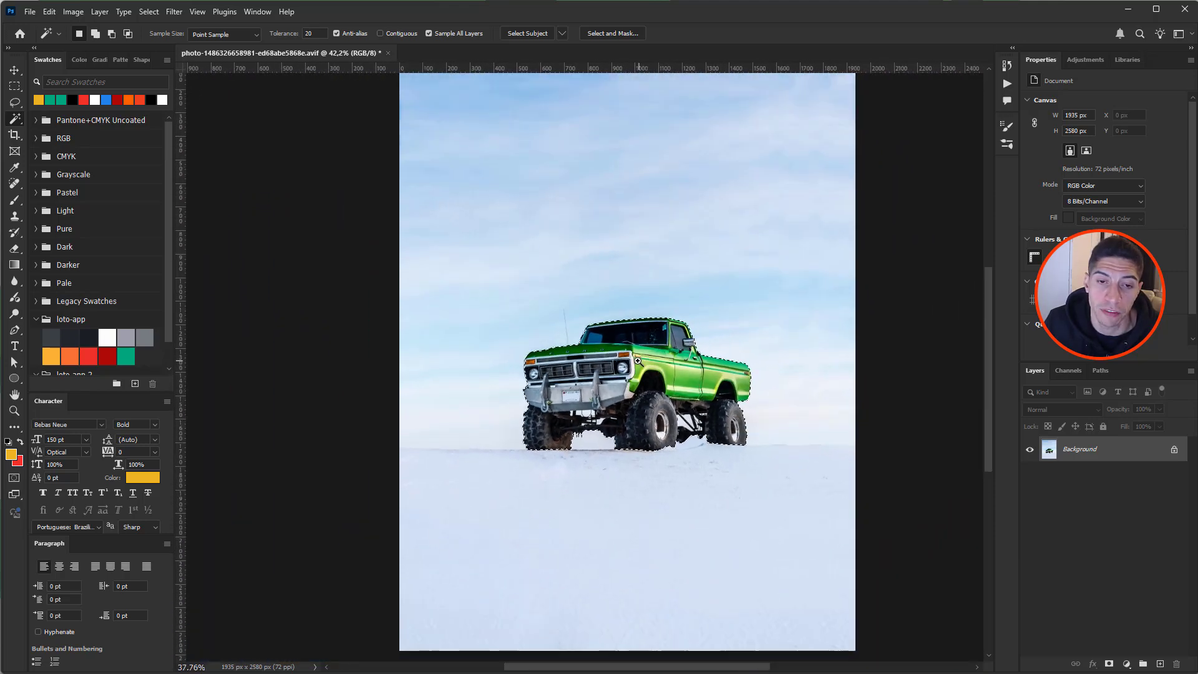
pyautogui.scroll(5, 635, 361)
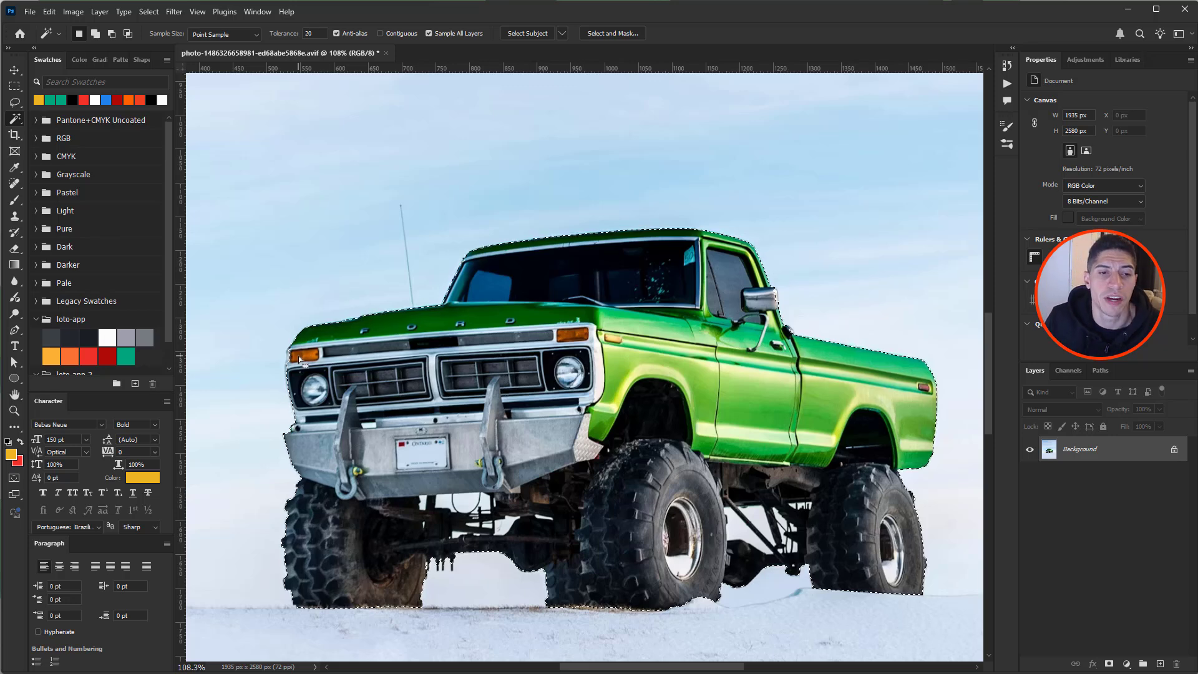
pyautogui.moveTo(282, 358); pyautogui.dragTo(363, 382)
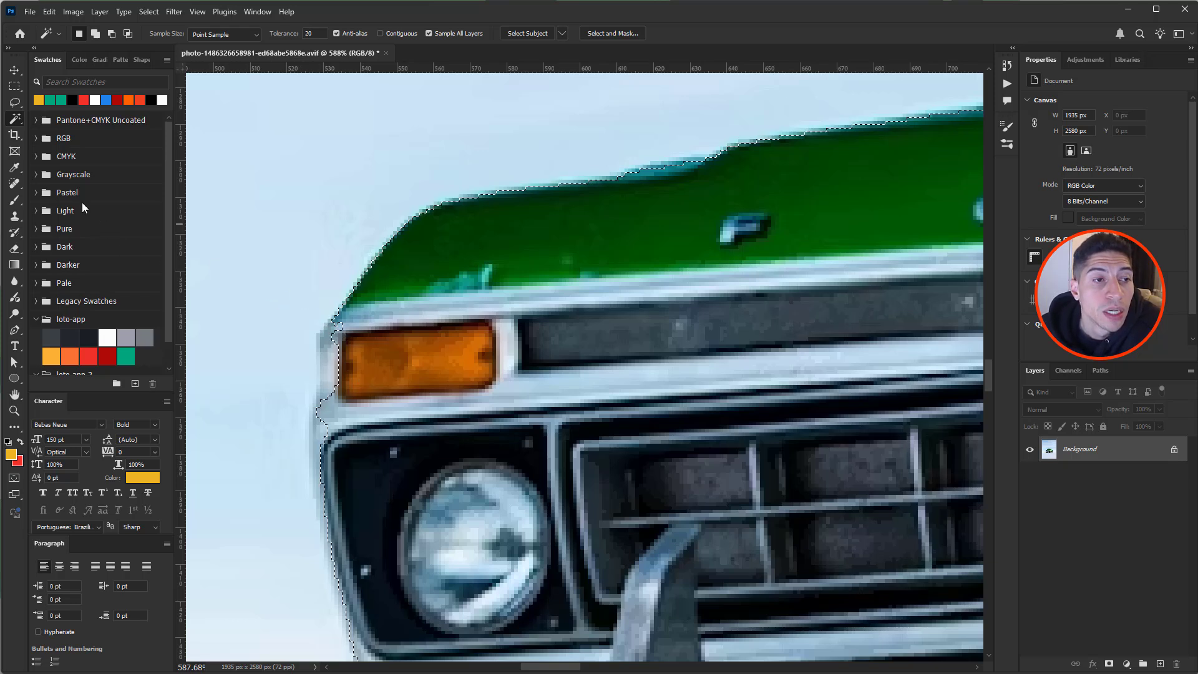
# - Switch to the plain Lasso Tool, zoom to the front parking light, and enter add-to-selection mode
pyautogui.click(16, 106)
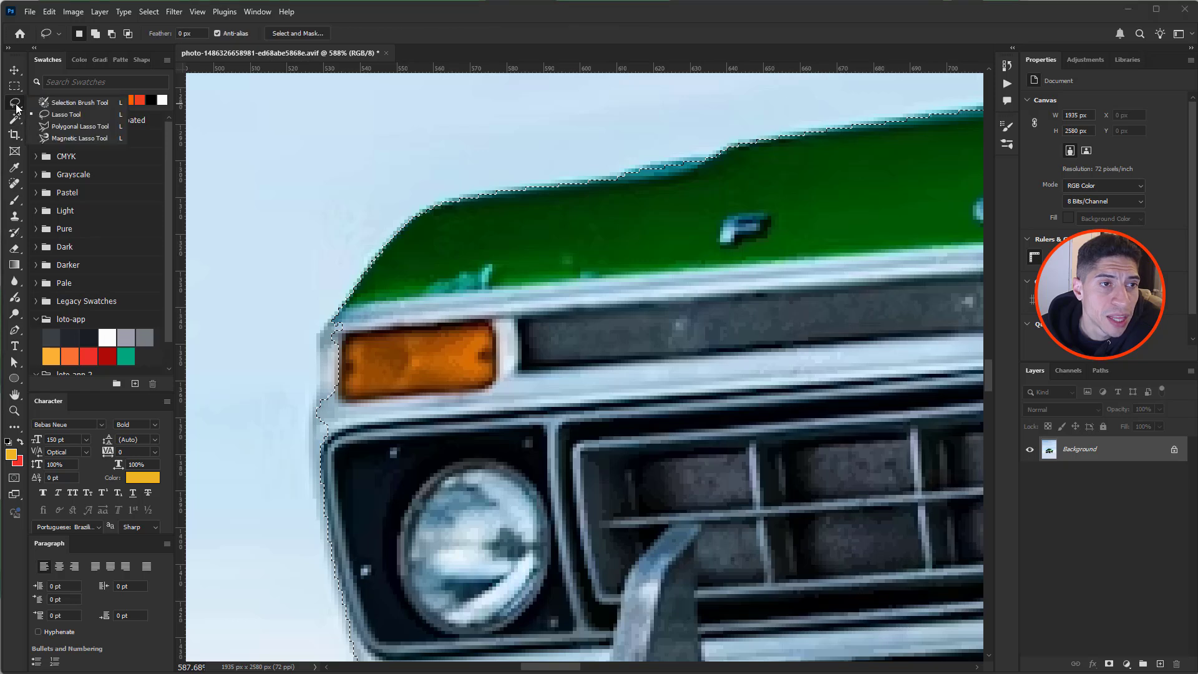
pyautogui.click(59, 113)
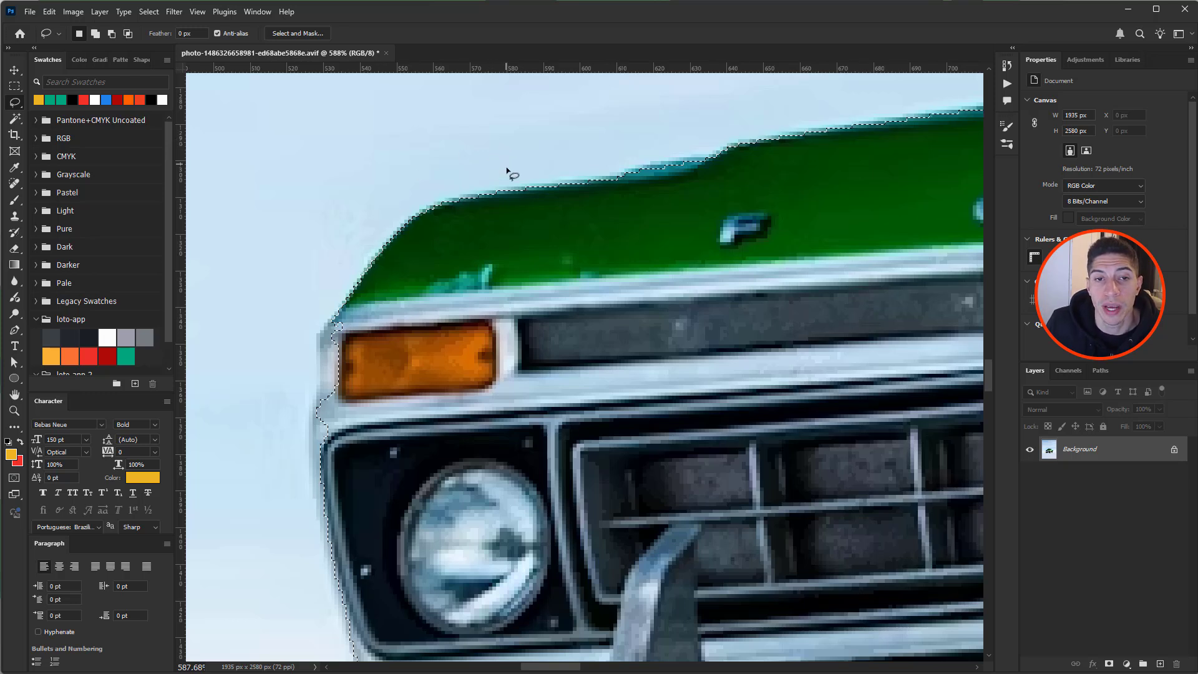
pyautogui.scroll(-5, 548, 247)
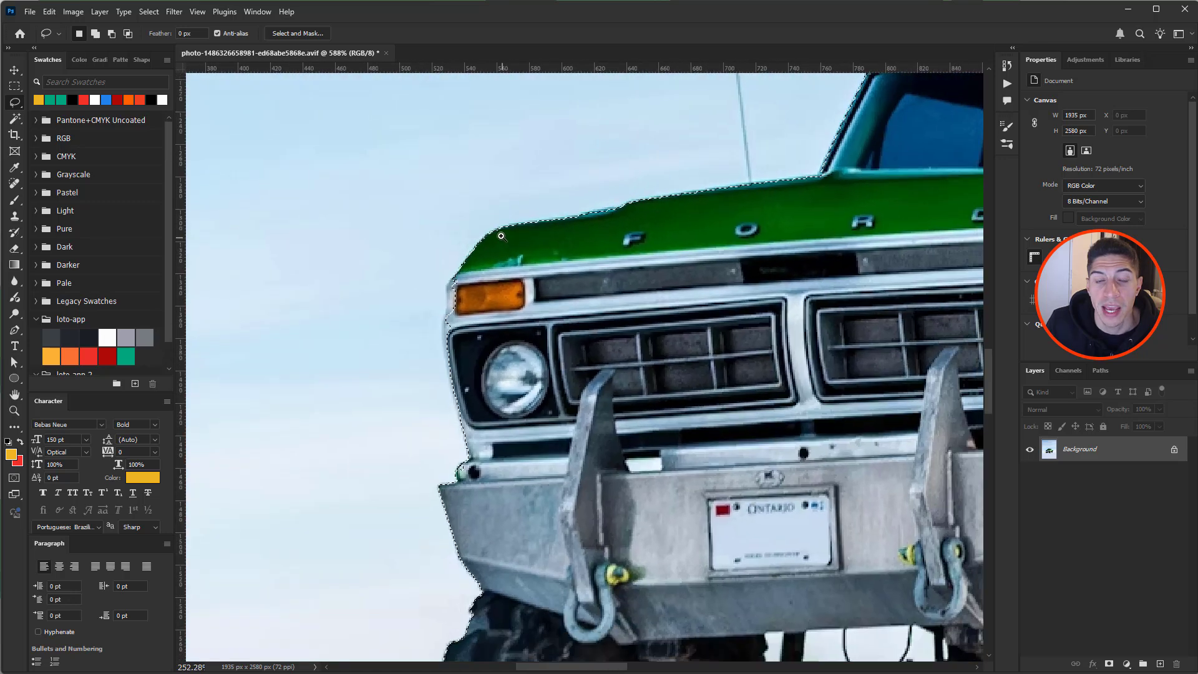
pyautogui.moveTo(555, 243); pyautogui.dragTo(402, 162)
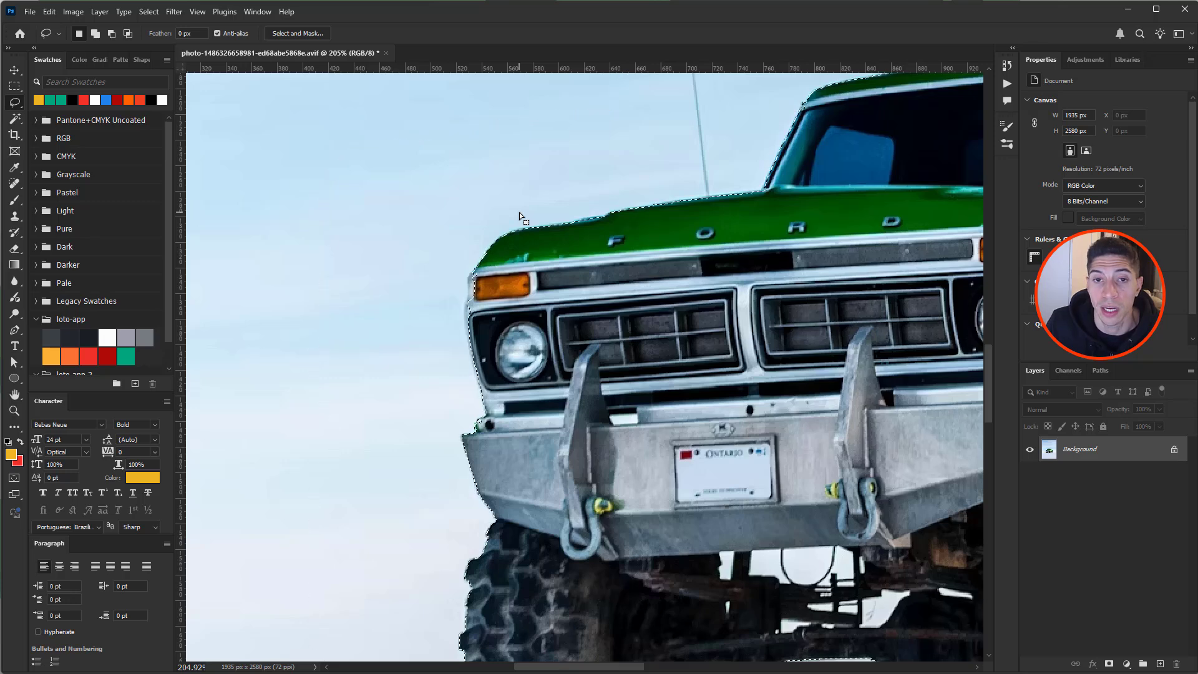
pyautogui.scroll(5, 472, 271)
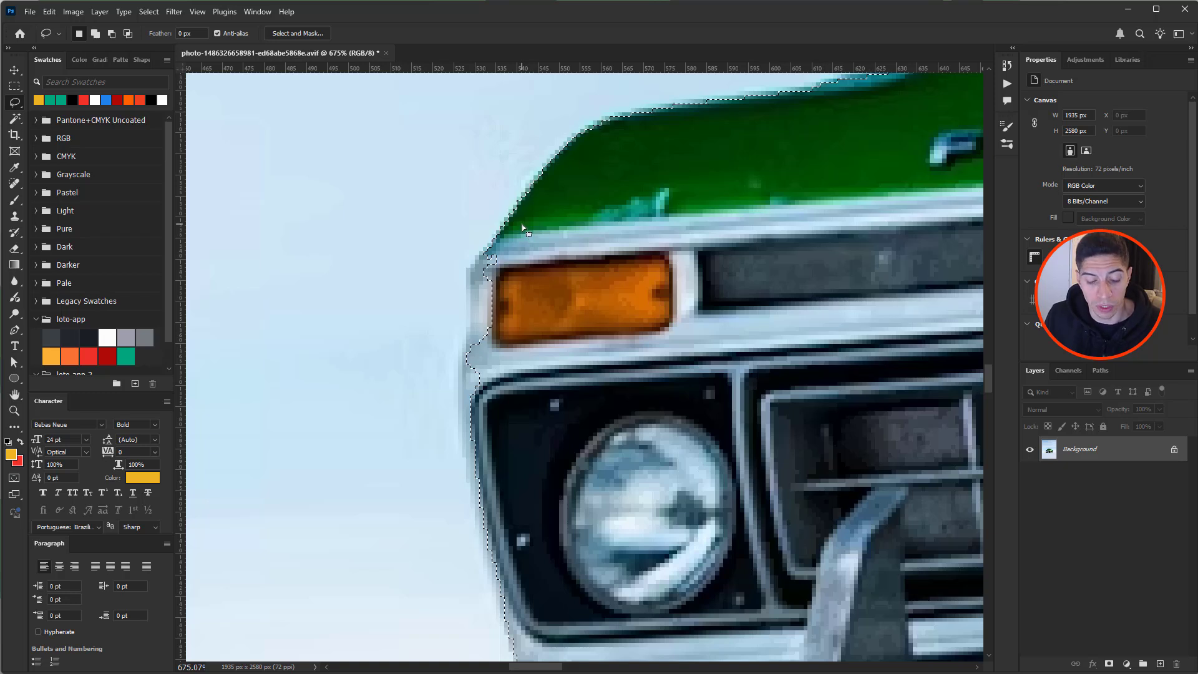
pyautogui.press('shift')
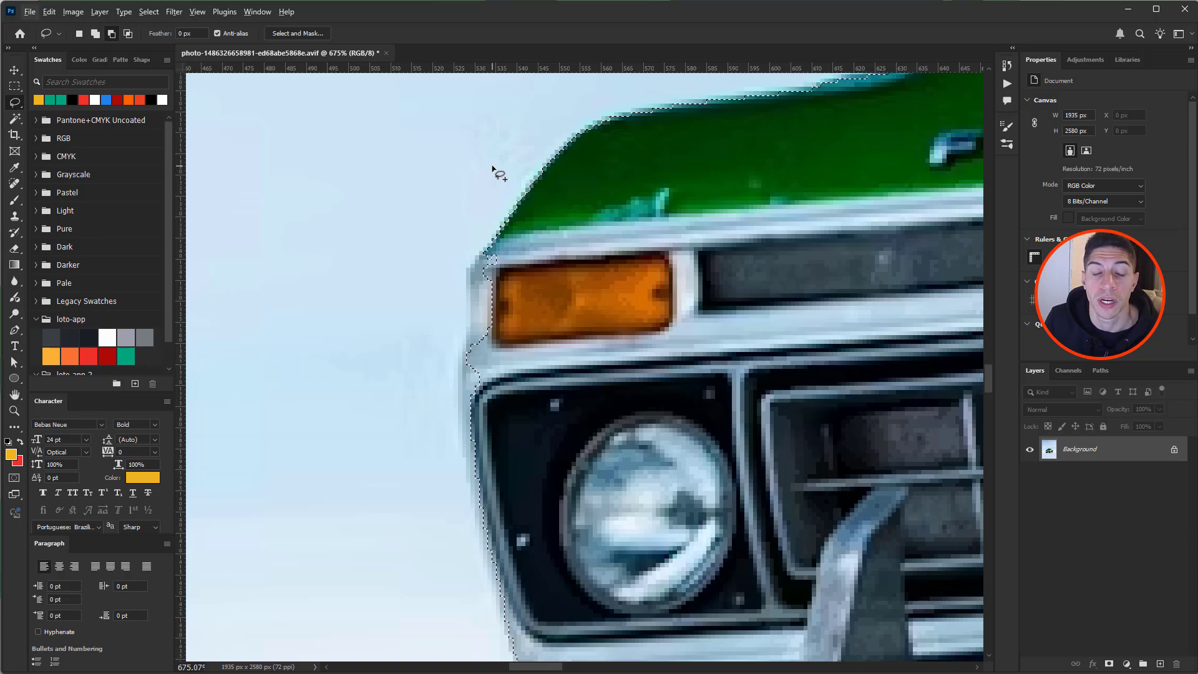
# - Add the missed front edge beside the parking light and headlight with Shift-lasso loops
pyautogui.press('shift')
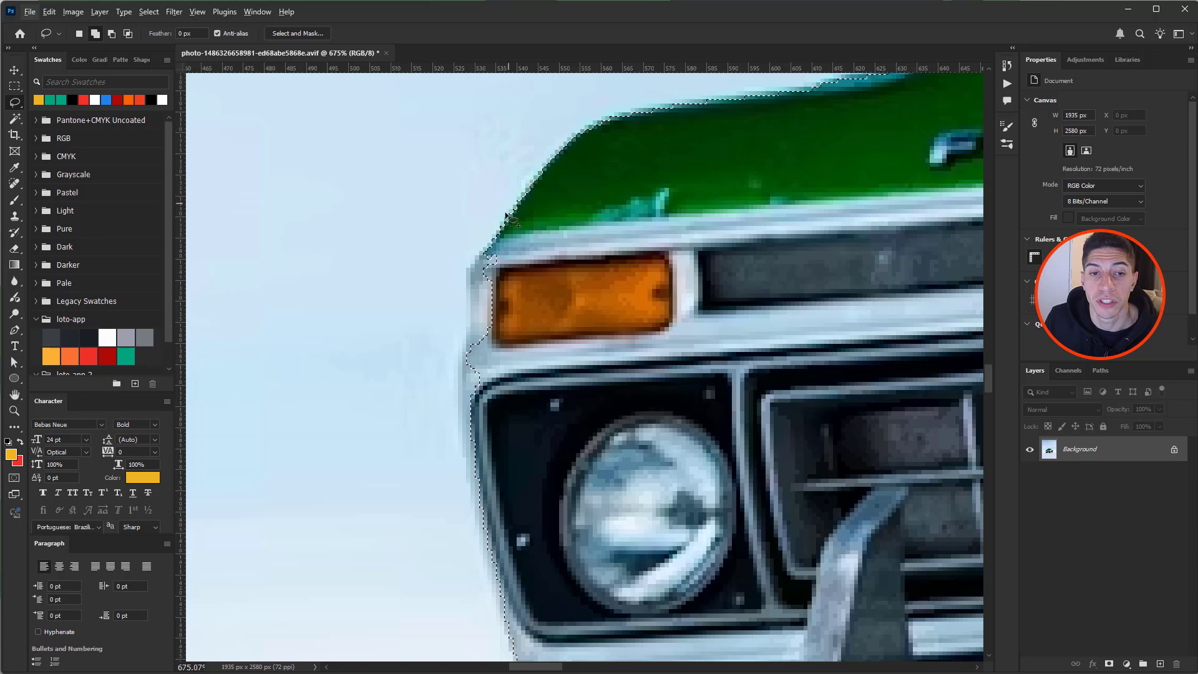
pyautogui.moveTo(490, 245)
pyautogui.mouseDown()
pyautogui.moveTo(476, 262)
pyautogui.moveTo(473, 312)
pyautogui.mouseUp()
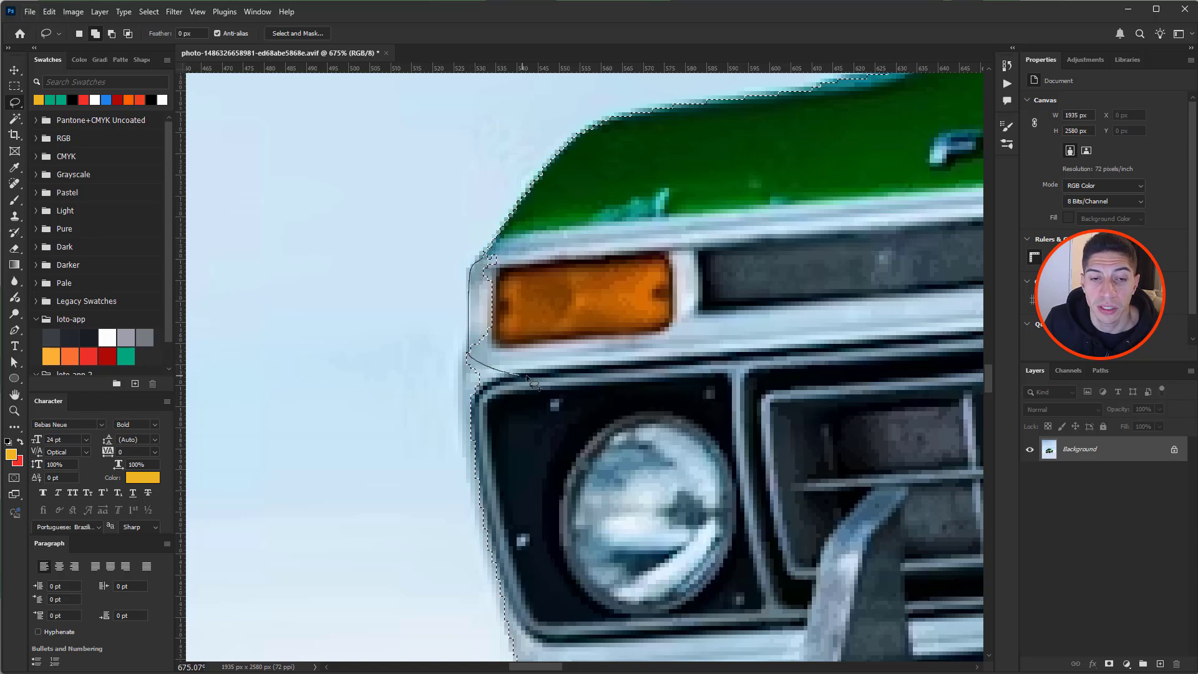
pyautogui.moveTo(564, 379); pyautogui.dragTo(598, 342)
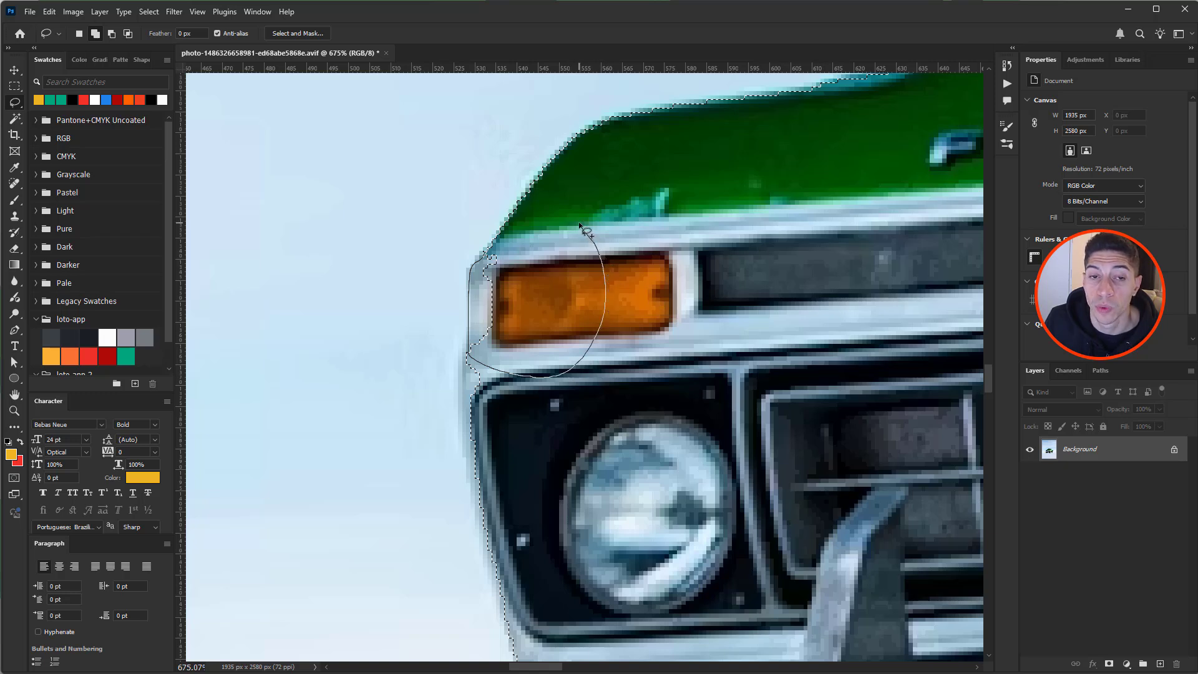
pyautogui.moveTo(587, 232); pyautogui.dragTo(587, 232)
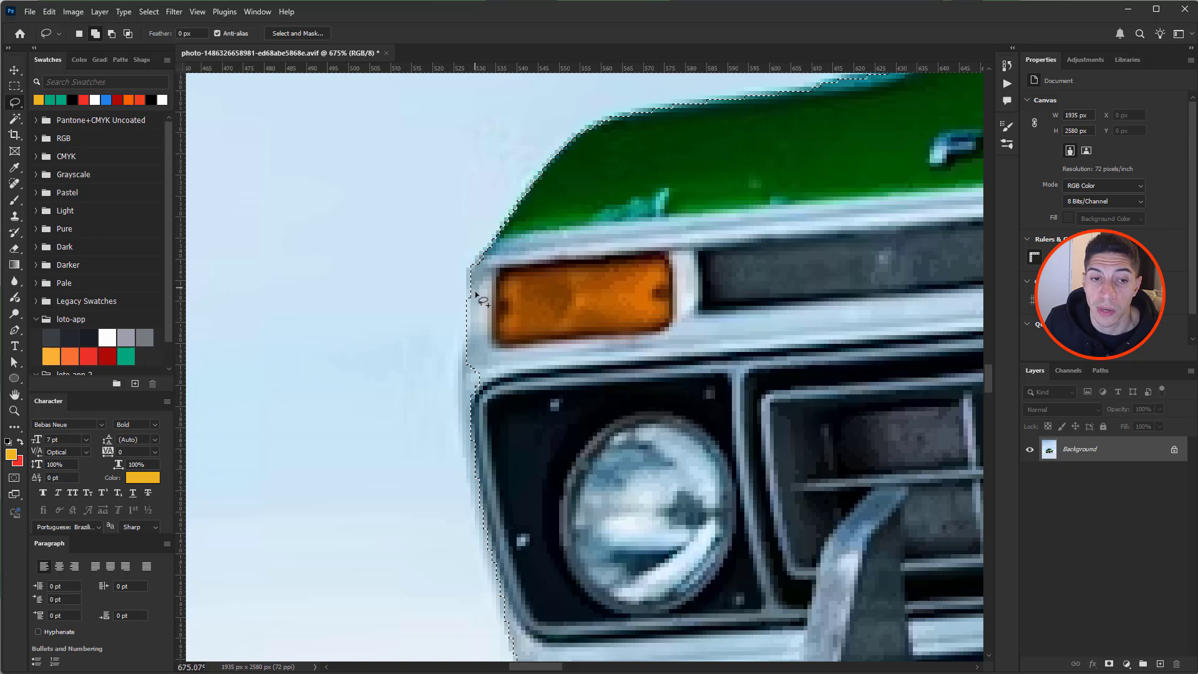
pyautogui.moveTo(473, 335); pyautogui.dragTo(462, 417)
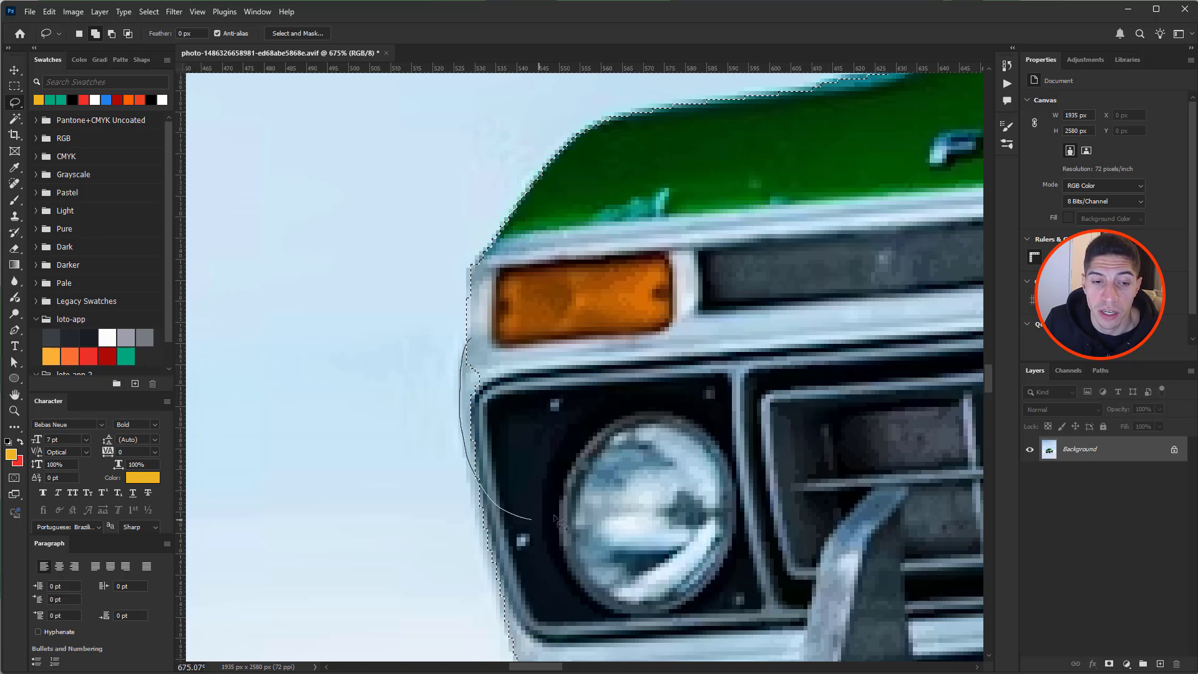
pyautogui.moveTo(554, 518); pyautogui.dragTo(475, 436)
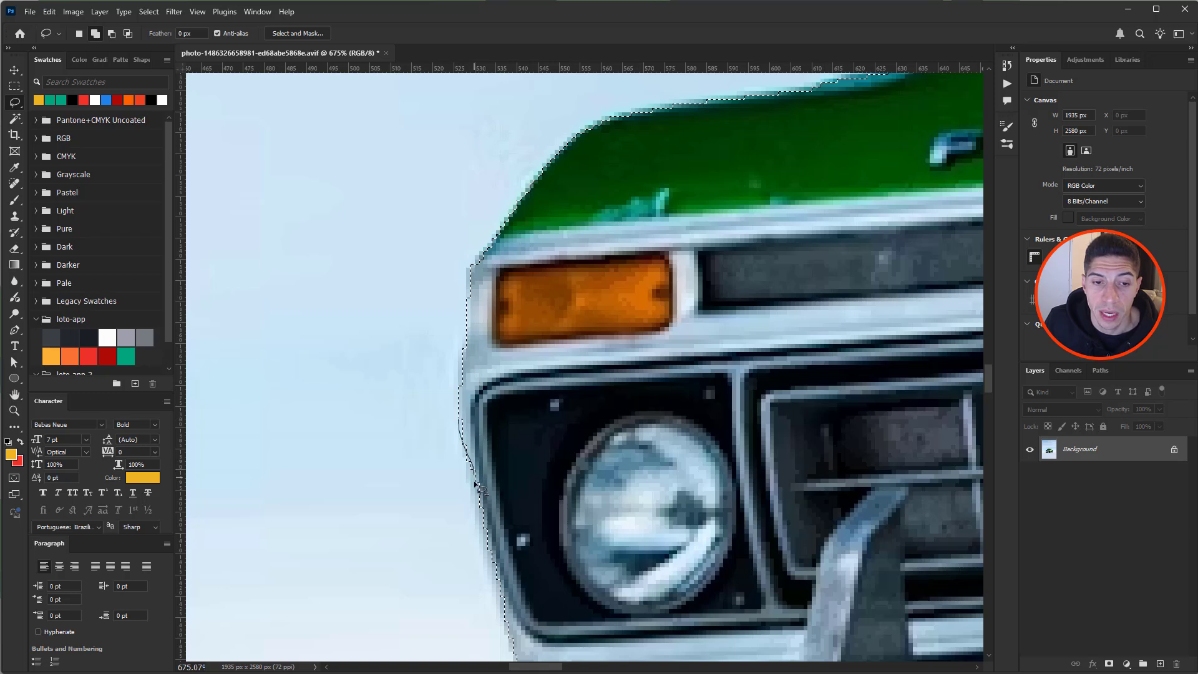
pyautogui.moveTo(476, 484); pyautogui.dragTo(486, 548)
pyautogui.moveTo(536, 626); pyautogui.dragTo(541, 631)
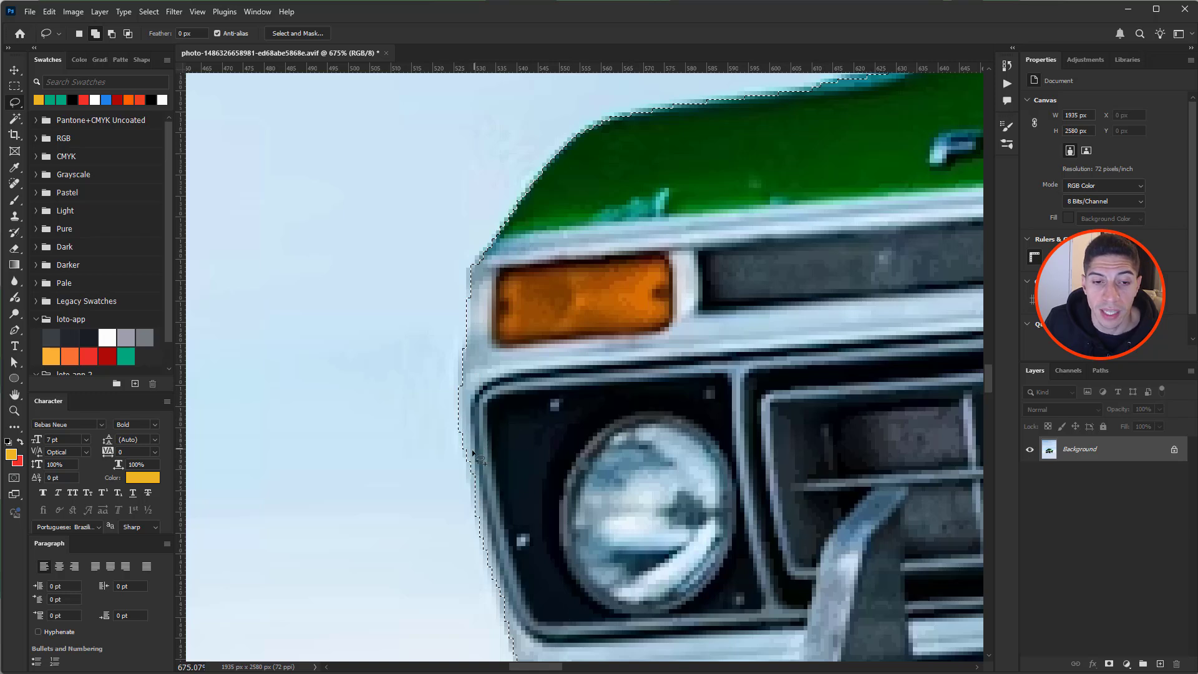
# - Add the bumper's upper corner to the truck selection
pyautogui.moveTo(586, 494); pyautogui.dragTo(609, 441)
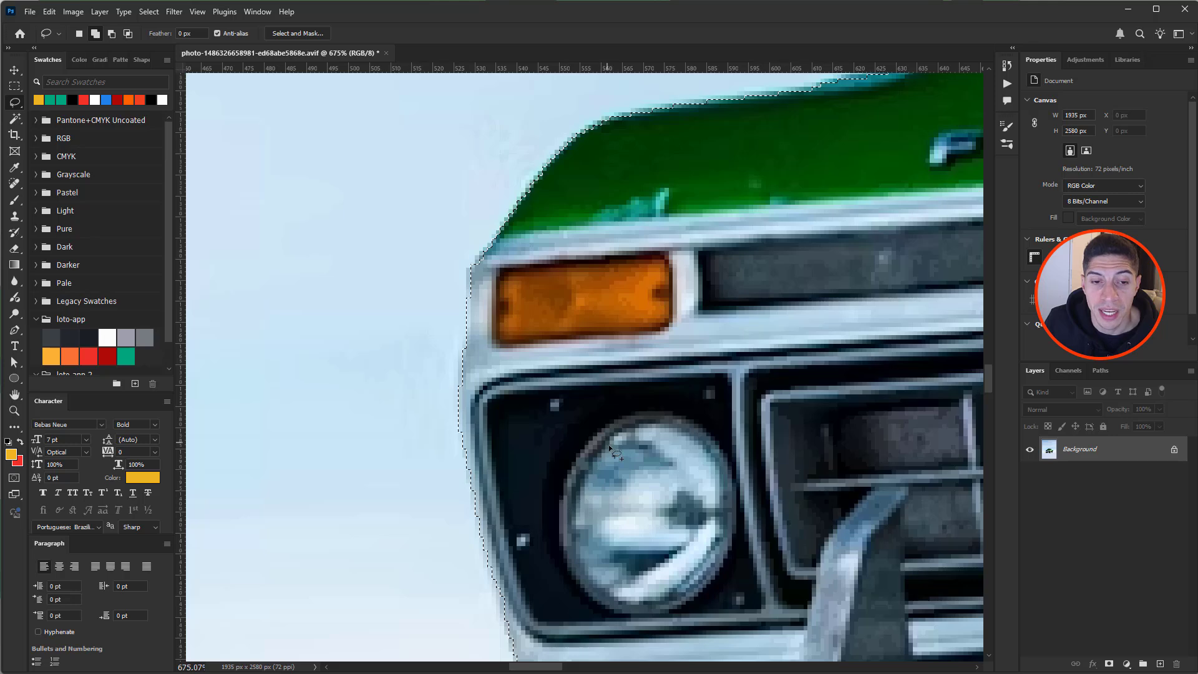
pyautogui.moveTo(600, 530); pyautogui.dragTo(609, 204)
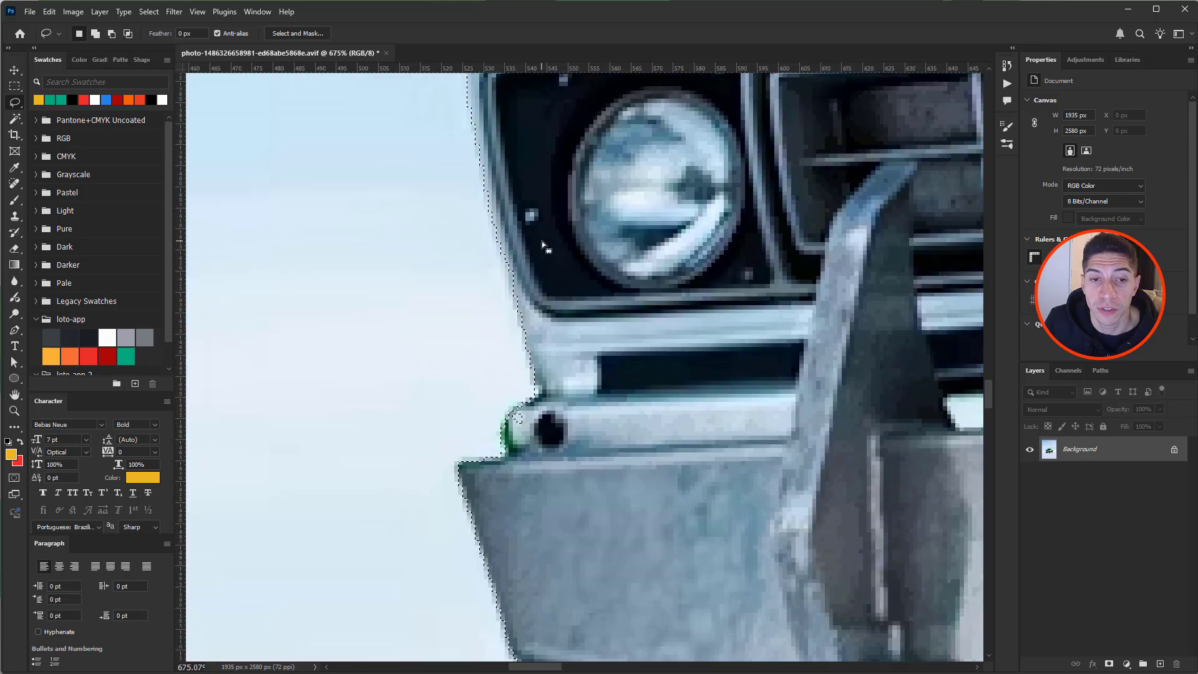
pyautogui.moveTo(537, 402); pyautogui.dragTo(513, 409)
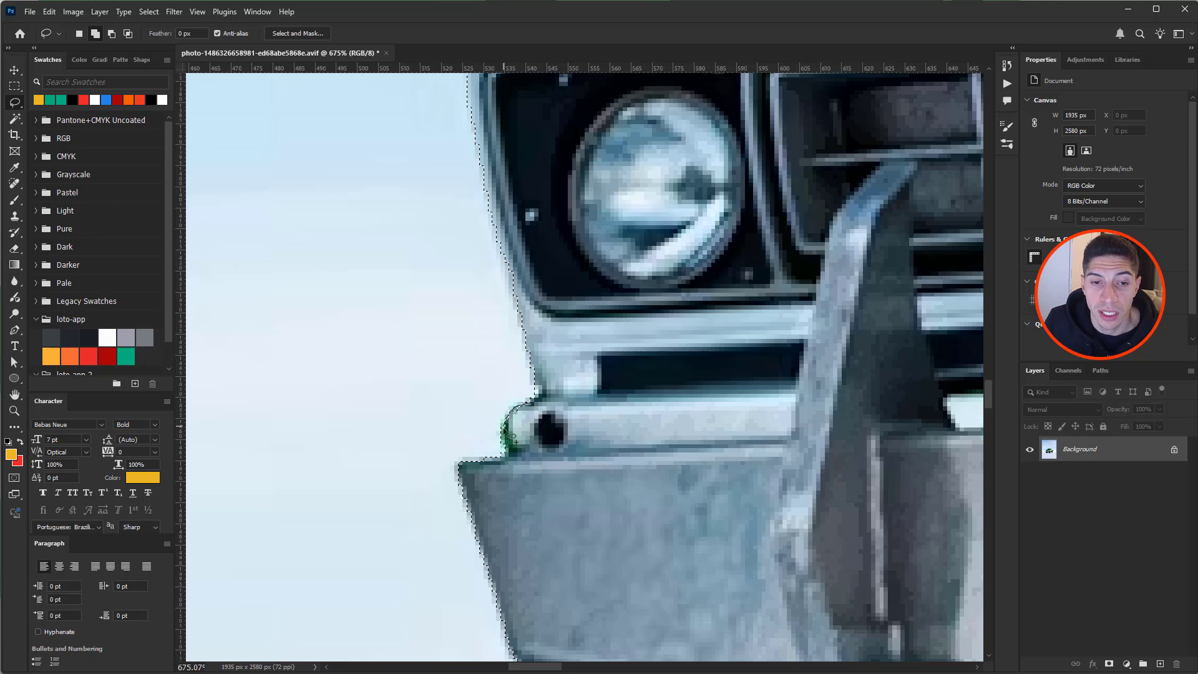
pyautogui.moveTo(585, 442)
pyautogui.mouseDown()
pyautogui.moveTo(621, 427)
pyautogui.moveTo(633, 321)
pyautogui.mouseUp()
# - Zoom in on the windshield corner and lasso the missed area into the selection
pyautogui.scroll(-5, 657, 415)
pyautogui.moveTo(743, 327); pyautogui.dragTo(193, 420)
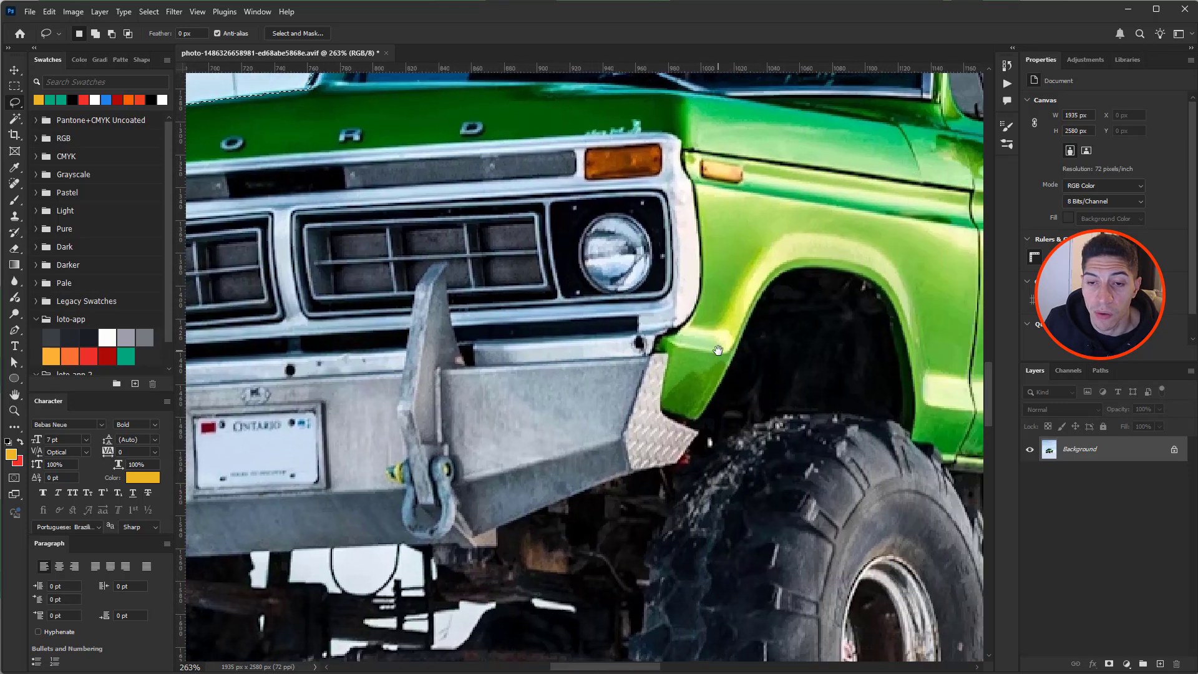
pyautogui.moveTo(769, 343); pyautogui.dragTo(427, 403)
pyautogui.moveTo(709, 355); pyautogui.dragTo(619, 474)
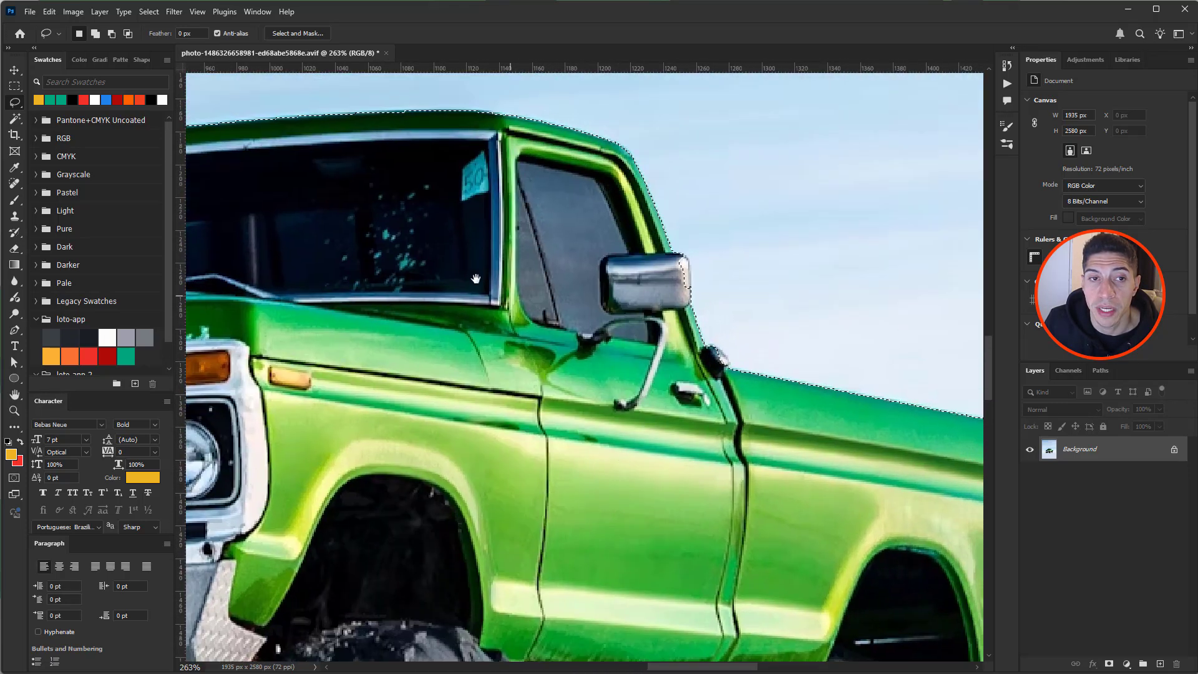
pyautogui.moveTo(476, 278); pyautogui.dragTo(918, 304)
pyautogui.moveTo(450, 281); pyautogui.dragTo(522, 322)
pyautogui.moveTo(393, 404); pyautogui.dragTo(405, 371)
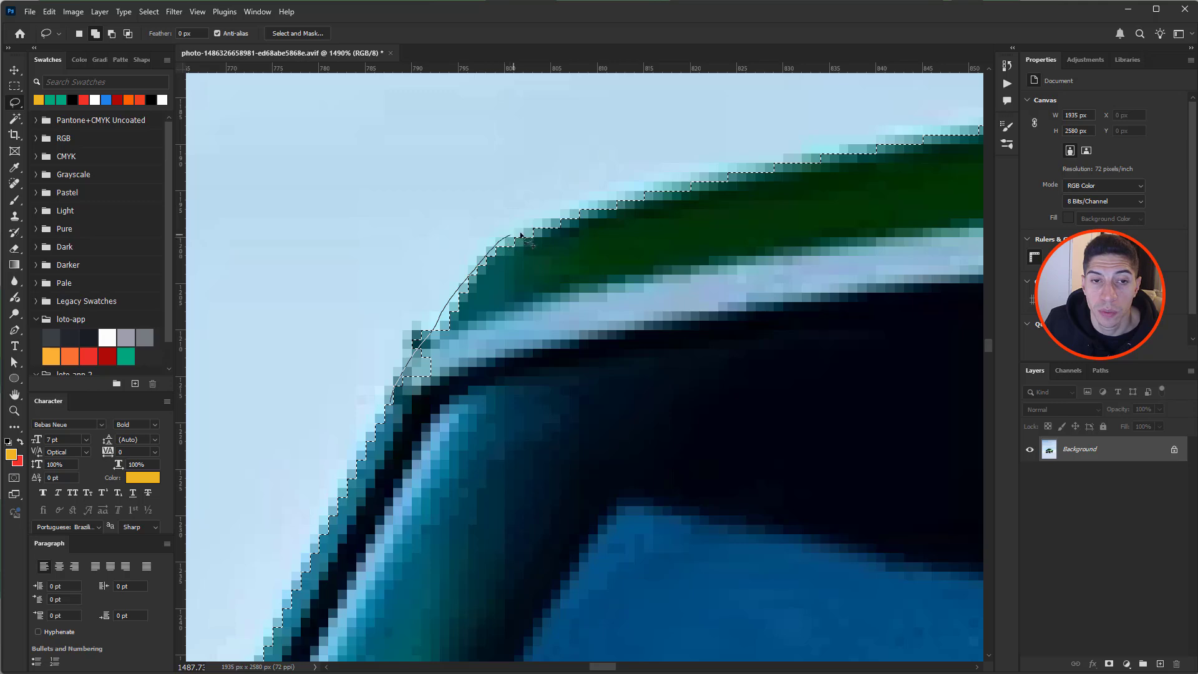
pyautogui.moveTo(521, 236)
pyautogui.mouseDown()
pyautogui.moveTo(695, 380)
pyautogui.moveTo(617, 510)
pyautogui.moveTo(476, 513)
pyautogui.mouseUp()
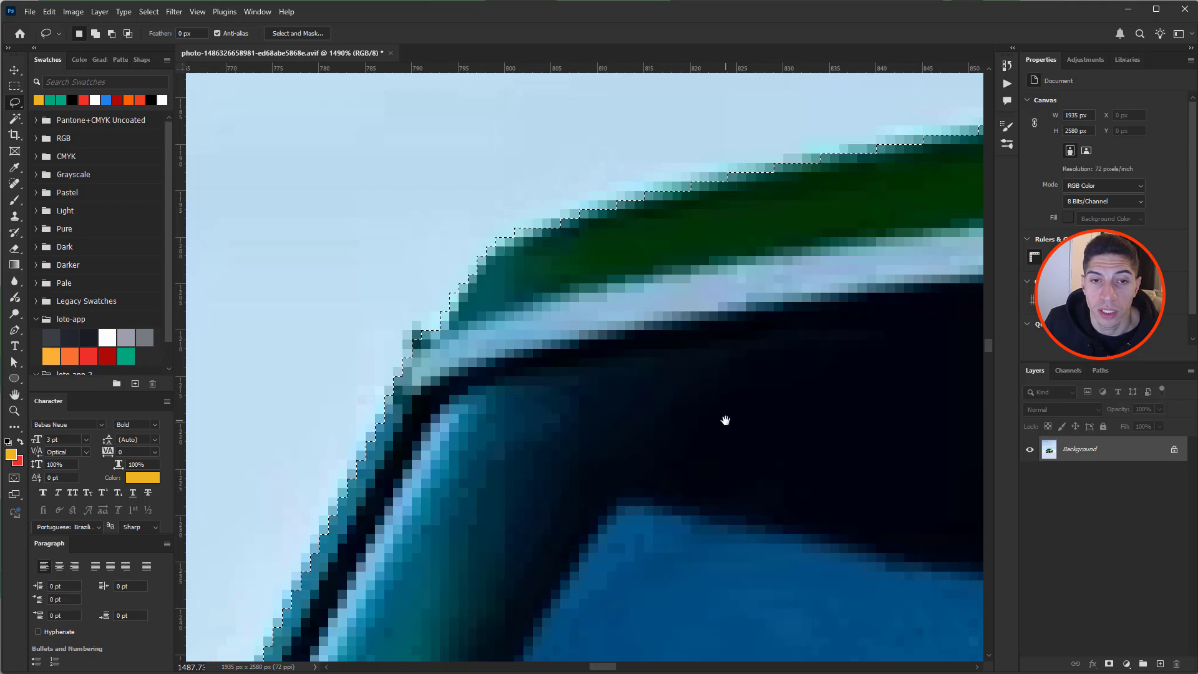
# - Add the missed slivers along the mirror's right edge and door edge
pyautogui.scroll(-6, 725, 420)
pyautogui.moveTo(844, 425); pyautogui.dragTo(337, 311)
pyautogui.moveTo(767, 385); pyautogui.dragTo(452, 358)
pyautogui.moveTo(873, 420); pyautogui.dragTo(611, 401)
pyautogui.scroll(4, 774, 381)
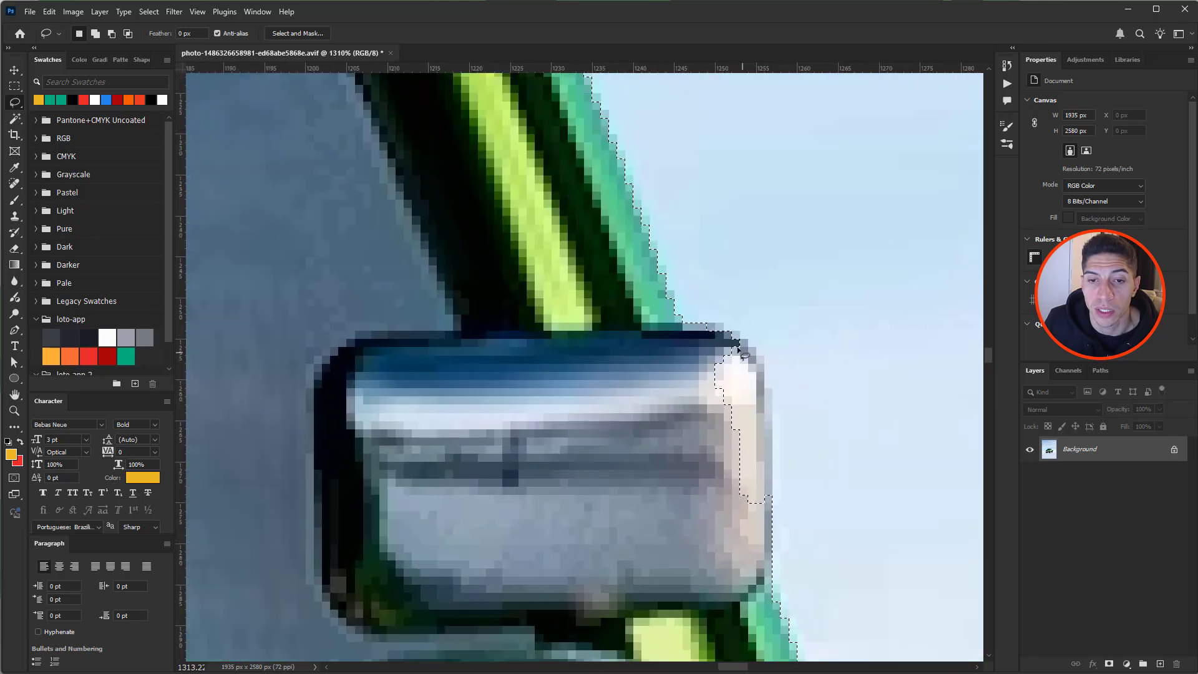
pyautogui.moveTo(705, 323)
pyautogui.mouseDown()
pyautogui.moveTo(765, 376)
pyautogui.moveTo(764, 528)
pyautogui.moveTo(661, 436)
pyautogui.mouseUp()
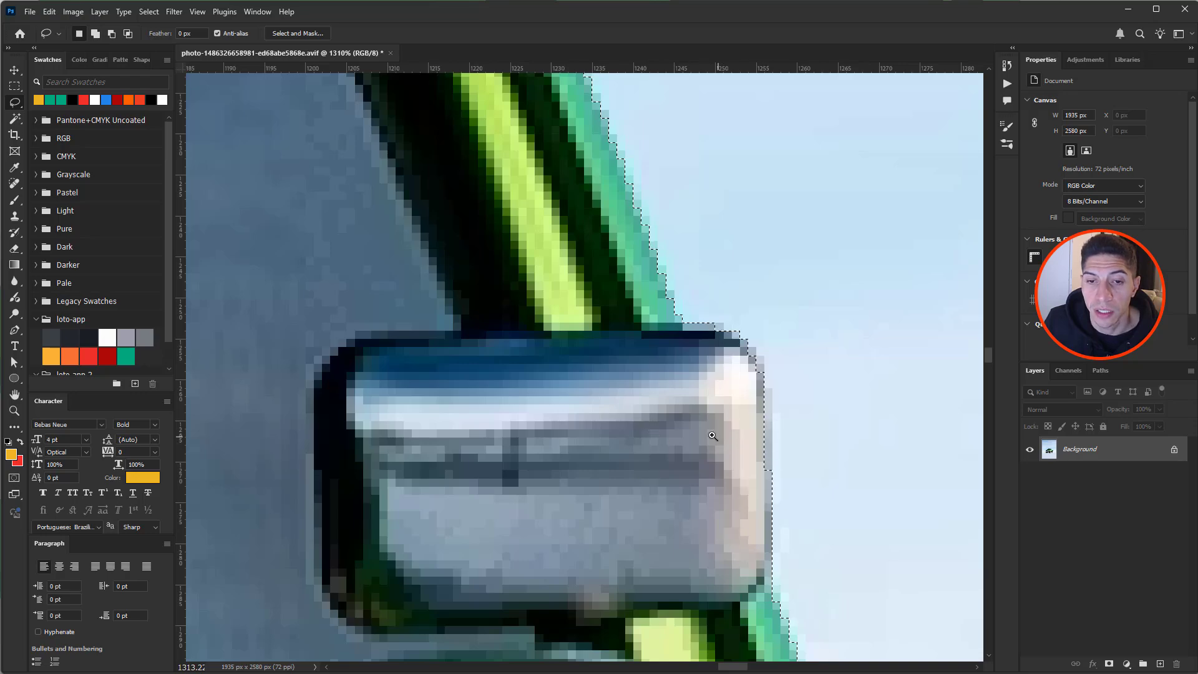
pyautogui.scroll(-8, 721, 438)
pyautogui.moveTo(742, 470); pyautogui.dragTo(634, 339)
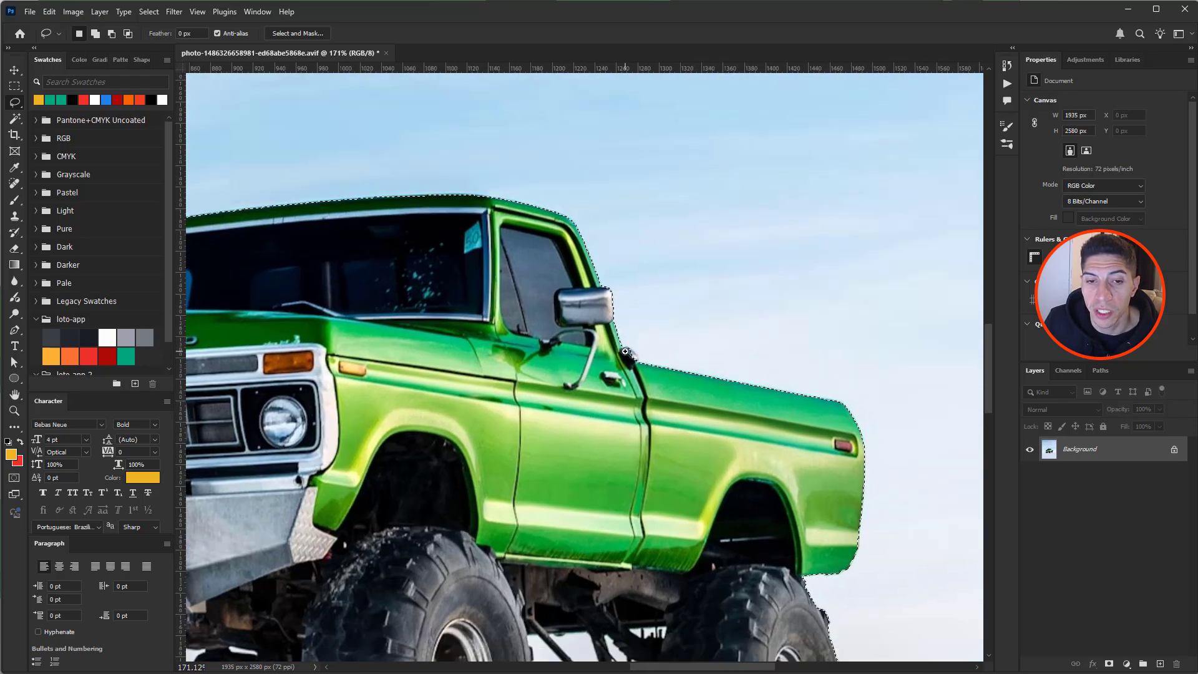
pyautogui.scroll(10, 625, 352)
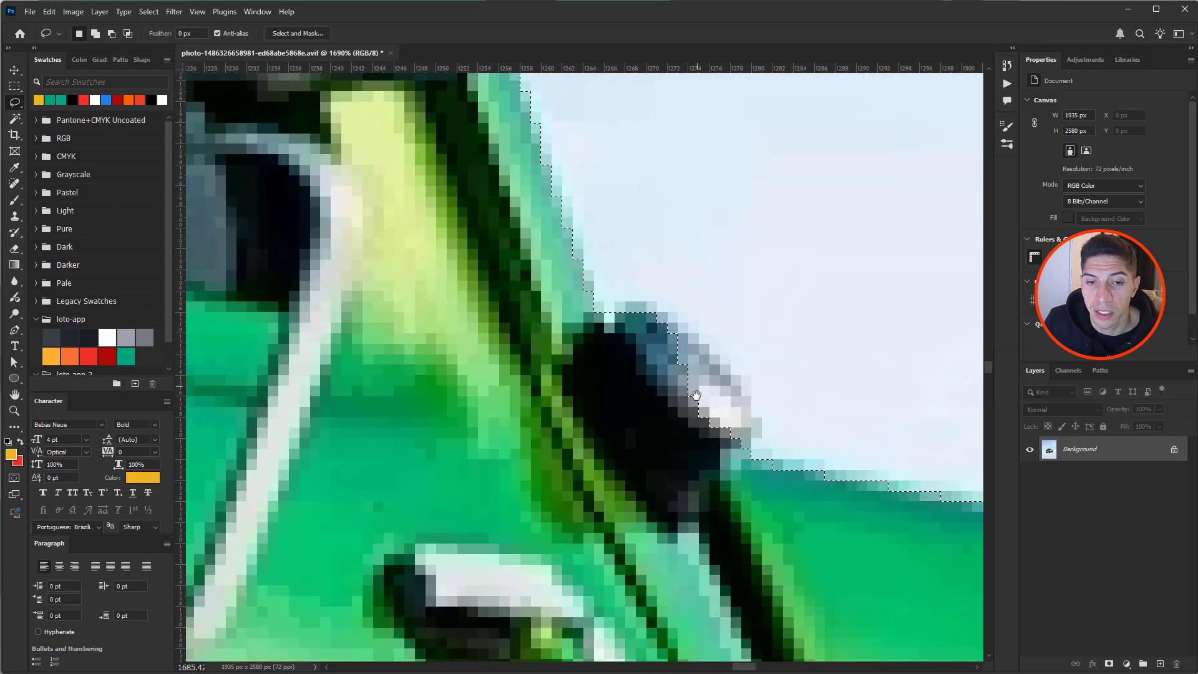
pyautogui.moveTo(629, 316)
pyautogui.mouseDown()
pyautogui.moveTo(691, 337)
pyautogui.moveTo(727, 370)
pyautogui.moveTo(759, 437)
pyautogui.moveTo(665, 431)
pyautogui.moveTo(621, 353)
pyautogui.mouseUp()
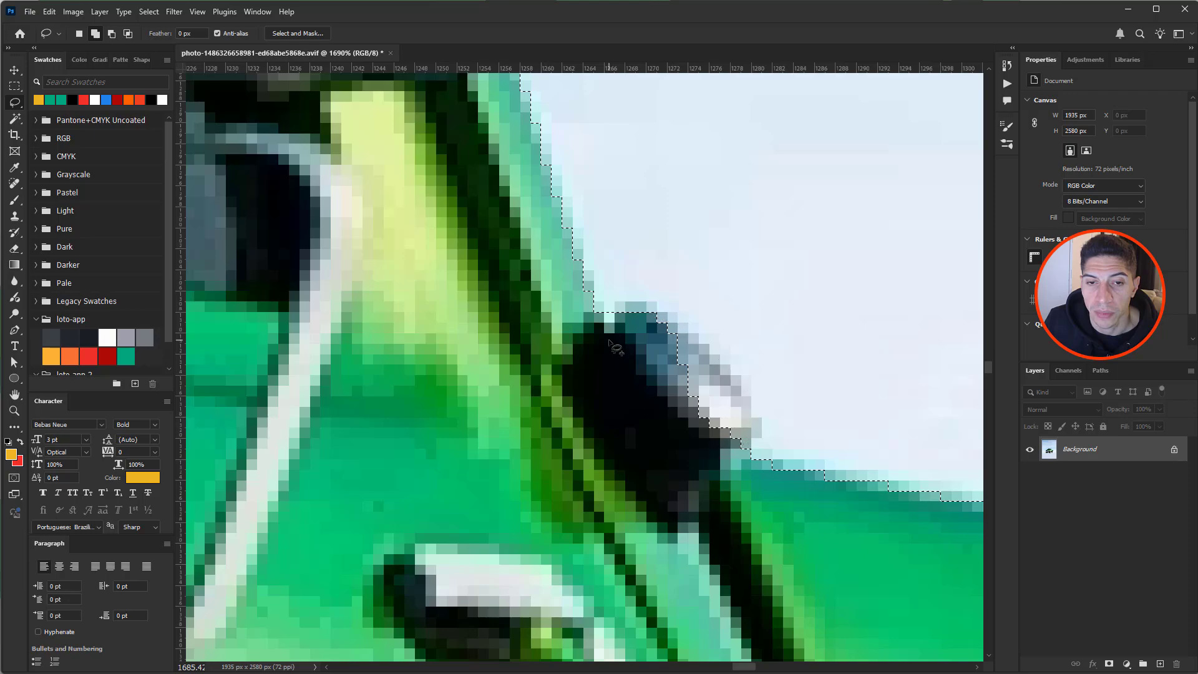
# - Trace the roof edge above the windshield into the selection, then view the whole cab
pyautogui.moveTo(723, 380); pyautogui.dragTo(587, 381)
pyautogui.moveTo(822, 446); pyautogui.dragTo(464, 276)
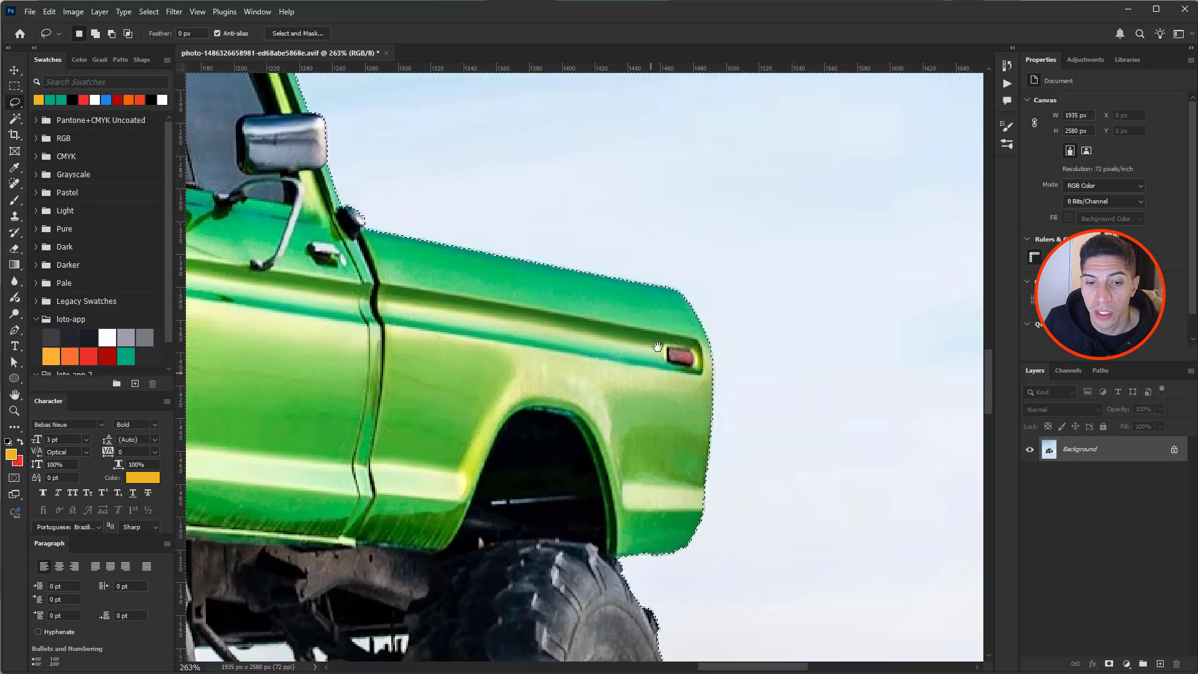
pyautogui.moveTo(651, 380); pyautogui.dragTo(826, 128)
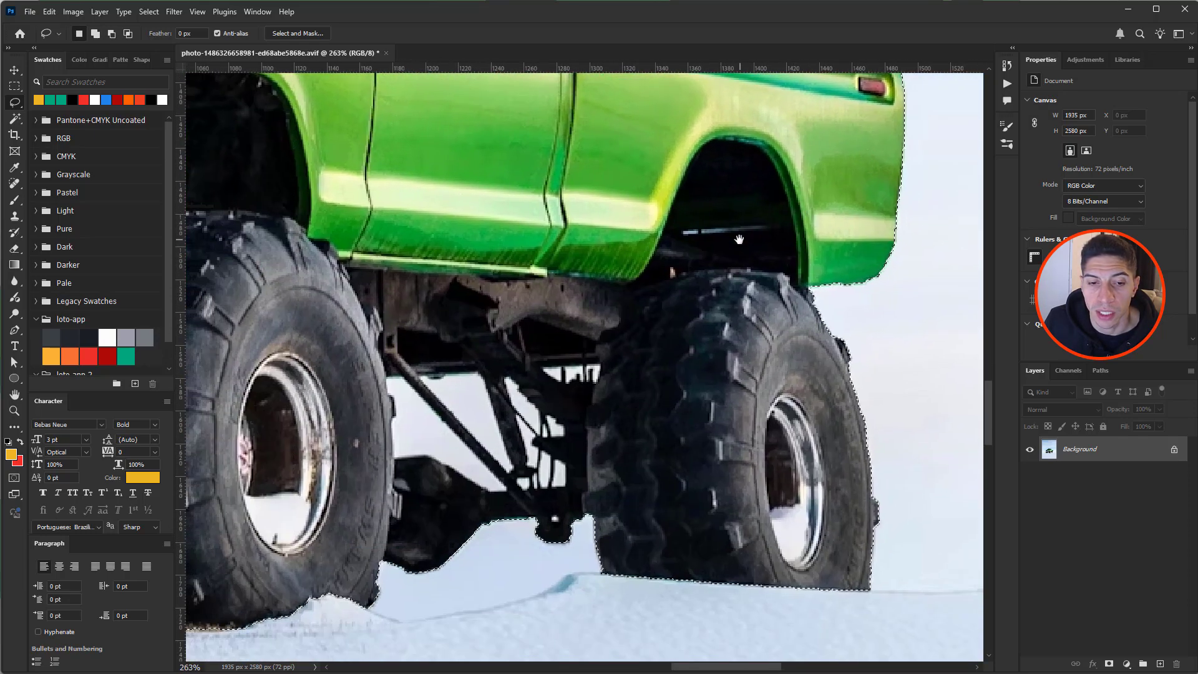
pyautogui.moveTo(740, 240); pyautogui.dragTo(871, 475)
pyautogui.moveTo(693, 200); pyautogui.dragTo(741, 451)
pyautogui.moveTo(556, 284); pyautogui.dragTo(800, 321)
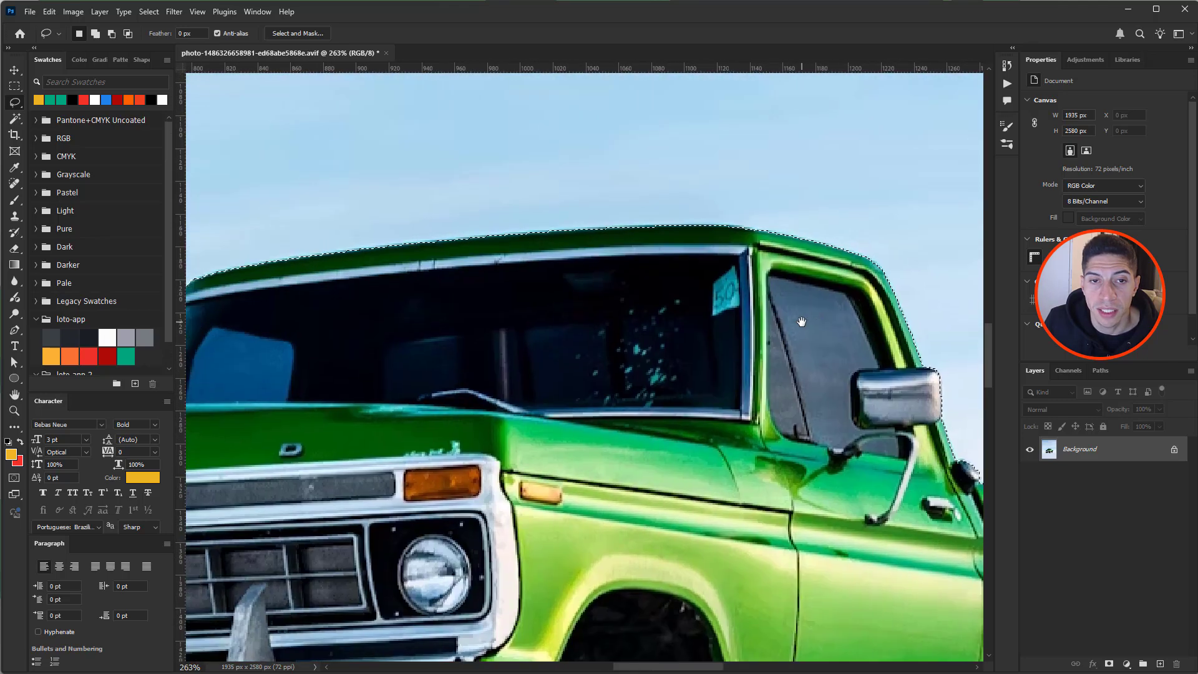
pyautogui.moveTo(756, 242); pyautogui.dragTo(567, 285)
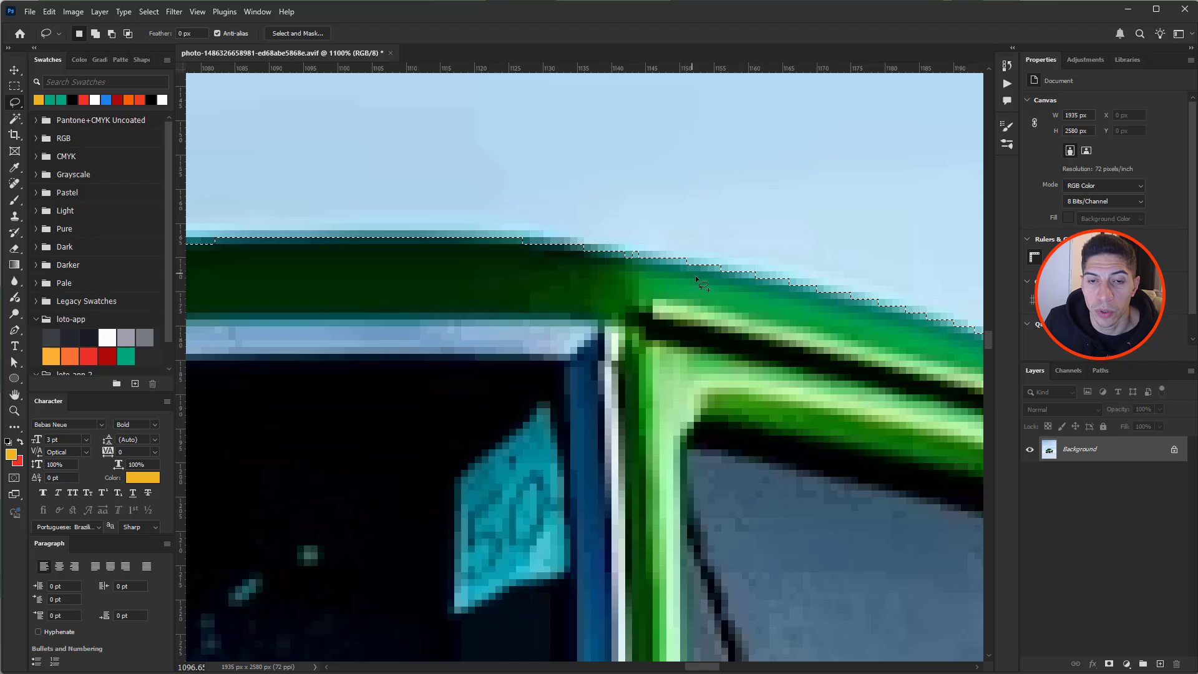
pyautogui.moveTo(718, 279)
pyautogui.mouseDown()
pyautogui.moveTo(654, 213)
pyautogui.moveTo(600, 189)
pyautogui.moveTo(470, 236)
pyautogui.mouseUp()
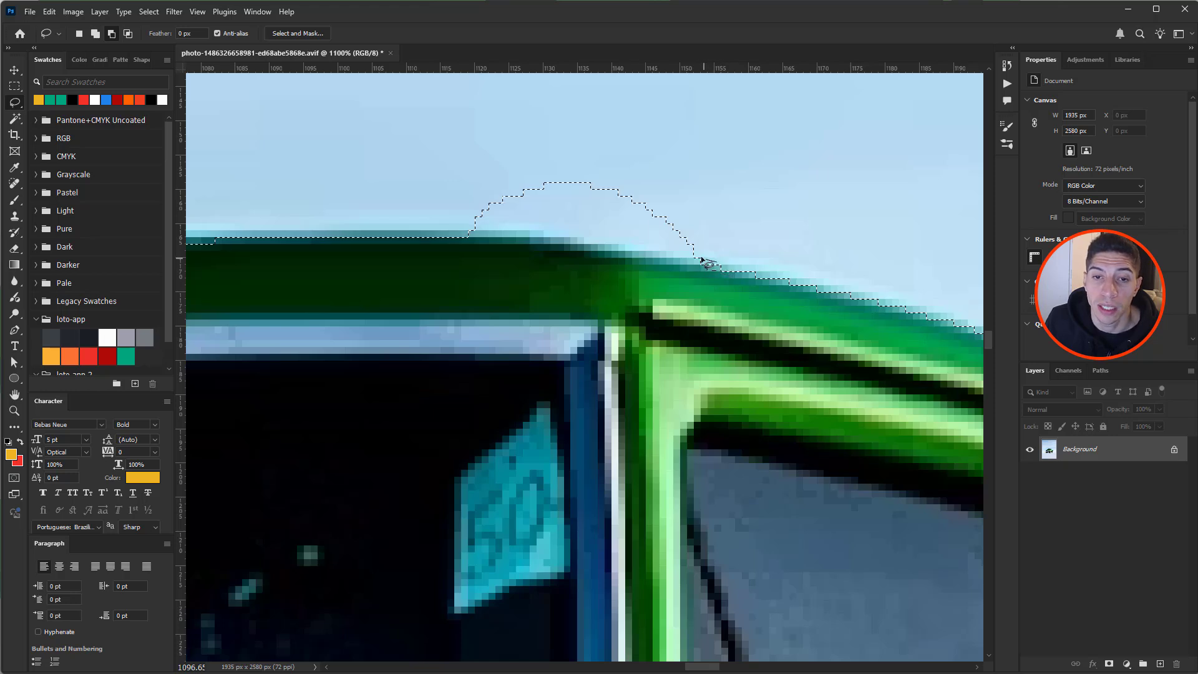
pyautogui.moveTo(663, 247)
pyautogui.mouseDown()
pyautogui.moveTo(461, 222)
pyautogui.moveTo(447, 193)
pyautogui.moveTo(455, 168)
pyautogui.moveTo(514, 114)
pyautogui.moveTo(585, 106)
pyautogui.moveTo(721, 136)
pyautogui.moveTo(759, 195)
pyautogui.mouseUp()
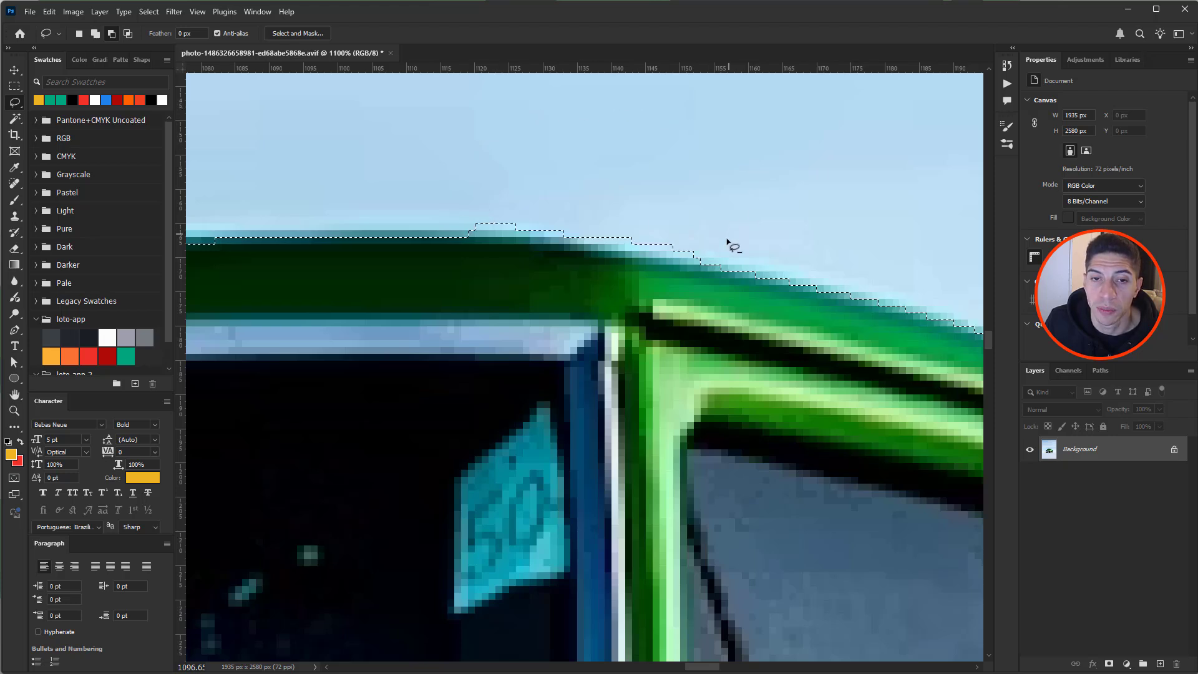
pyautogui.moveTo(696, 256)
pyautogui.mouseDown()
pyautogui.moveTo(450, 228)
pyautogui.moveTo(703, 147)
pyautogui.moveTo(762, 193)
pyautogui.mouseUp()
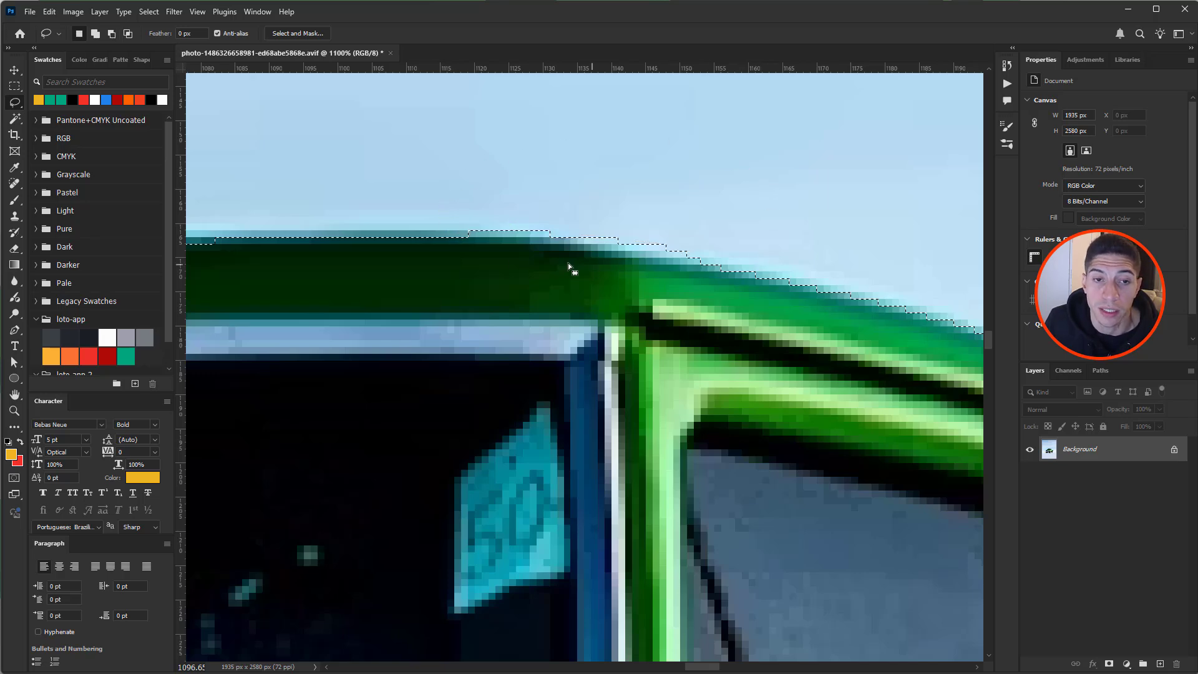
pyautogui.scroll(-5, 484, 273)
pyautogui.moveTo(466, 268); pyautogui.dragTo(747, 244)
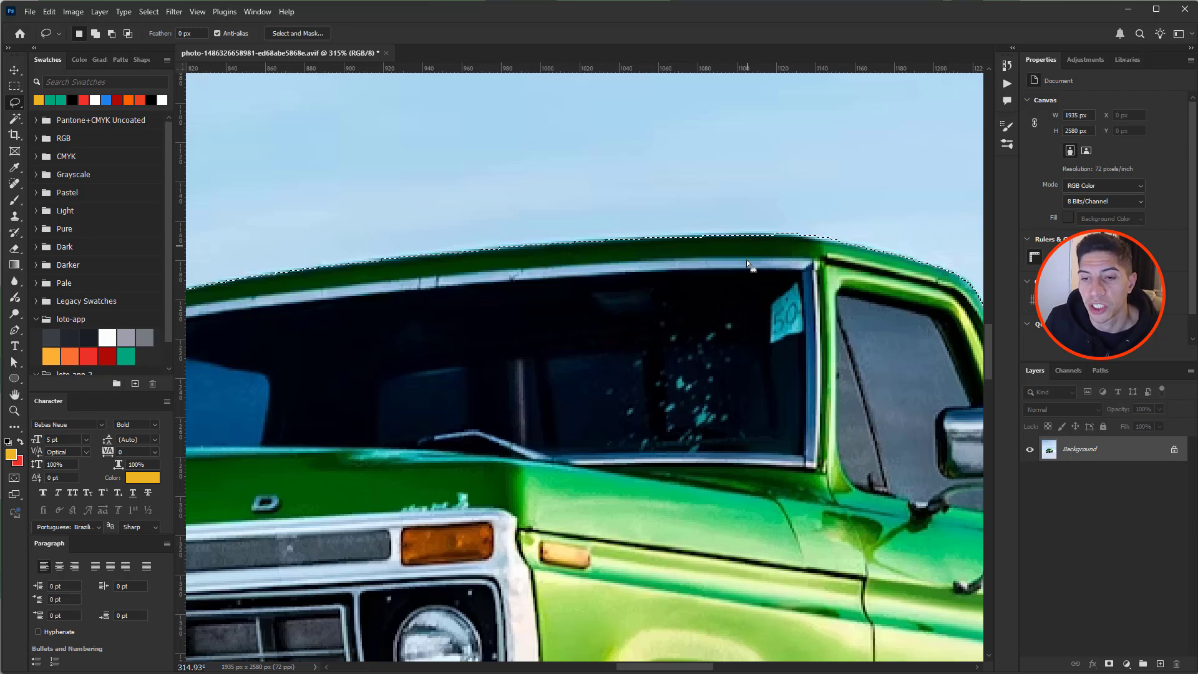
pyautogui.scroll(-6, 771, 353)
pyautogui.scroll(2, 705, 328)
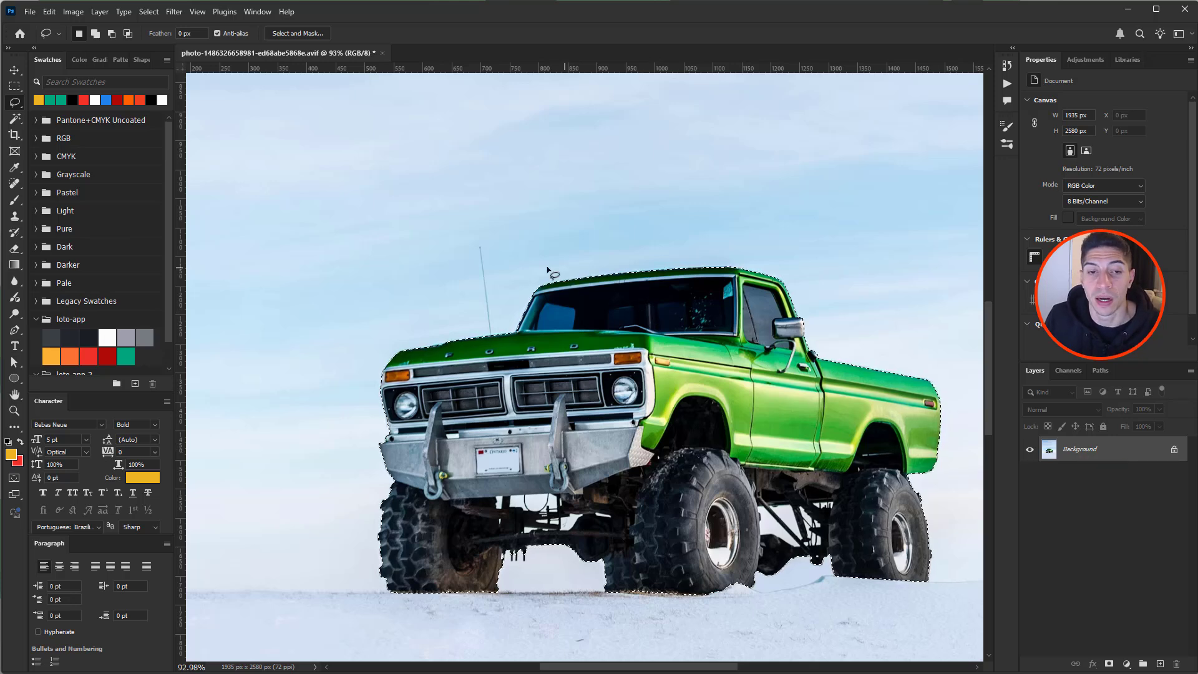
# - Zoom in on the antenna, try a rough freehand trace around it, and undo it
pyautogui.moveTo(477, 243); pyautogui.dragTo(579, 336)
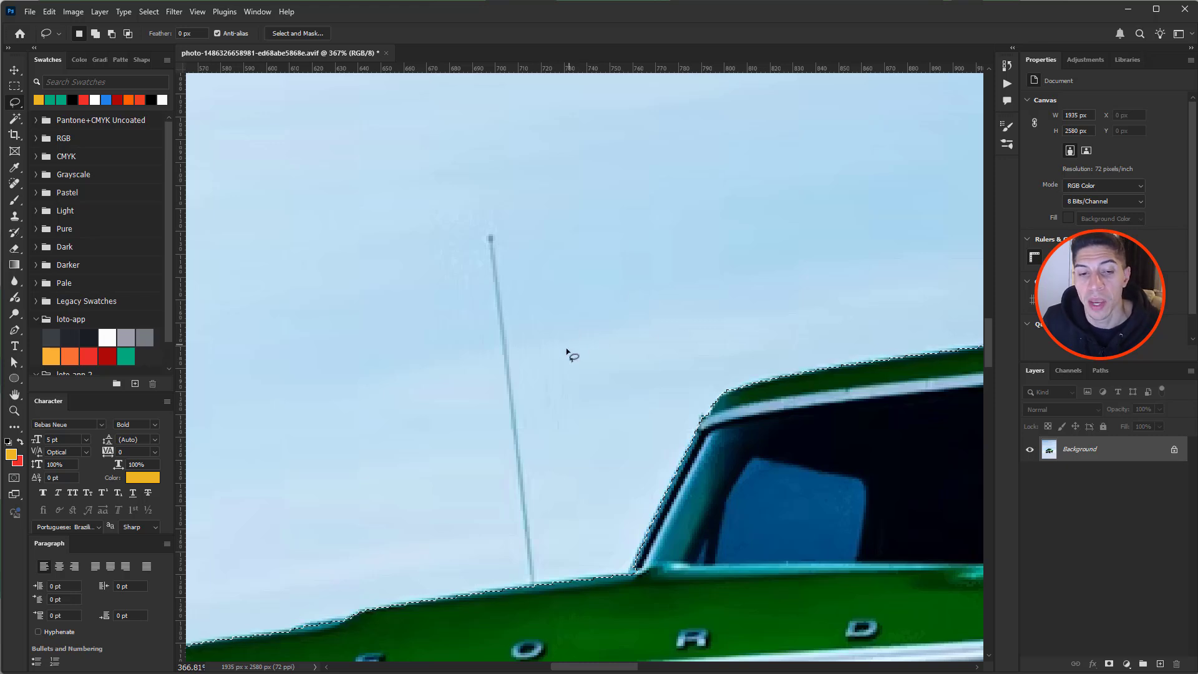
pyautogui.press('shift')
pyautogui.moveTo(529, 568); pyautogui.dragTo(507, 262)
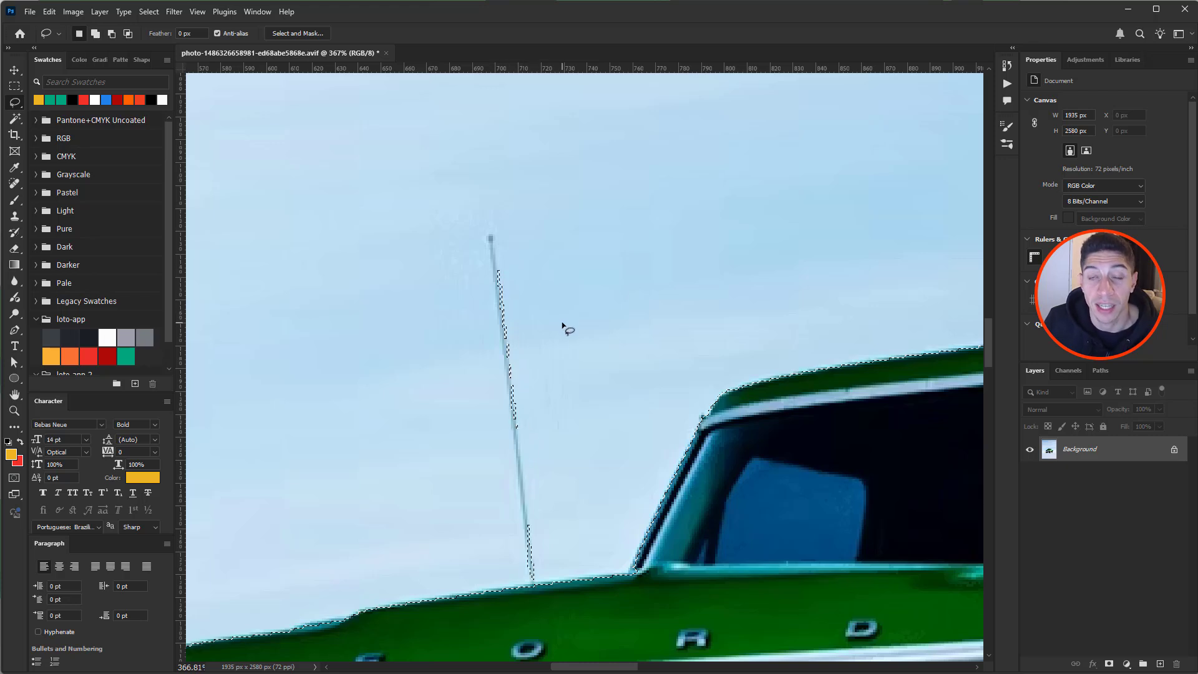
pyautogui.hotkey('ctrl', 'z')
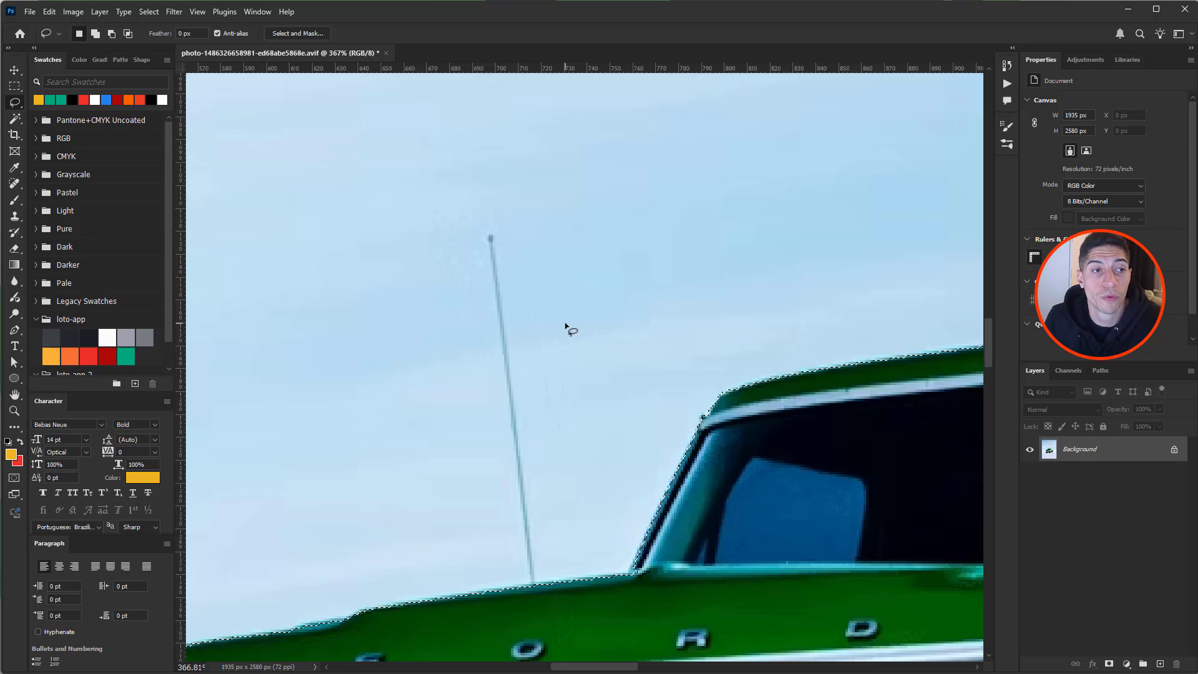
# - Add the antenna to the selection with a Polygonal Lasso outline from base to tip
pyautogui.rightClick(15, 104)
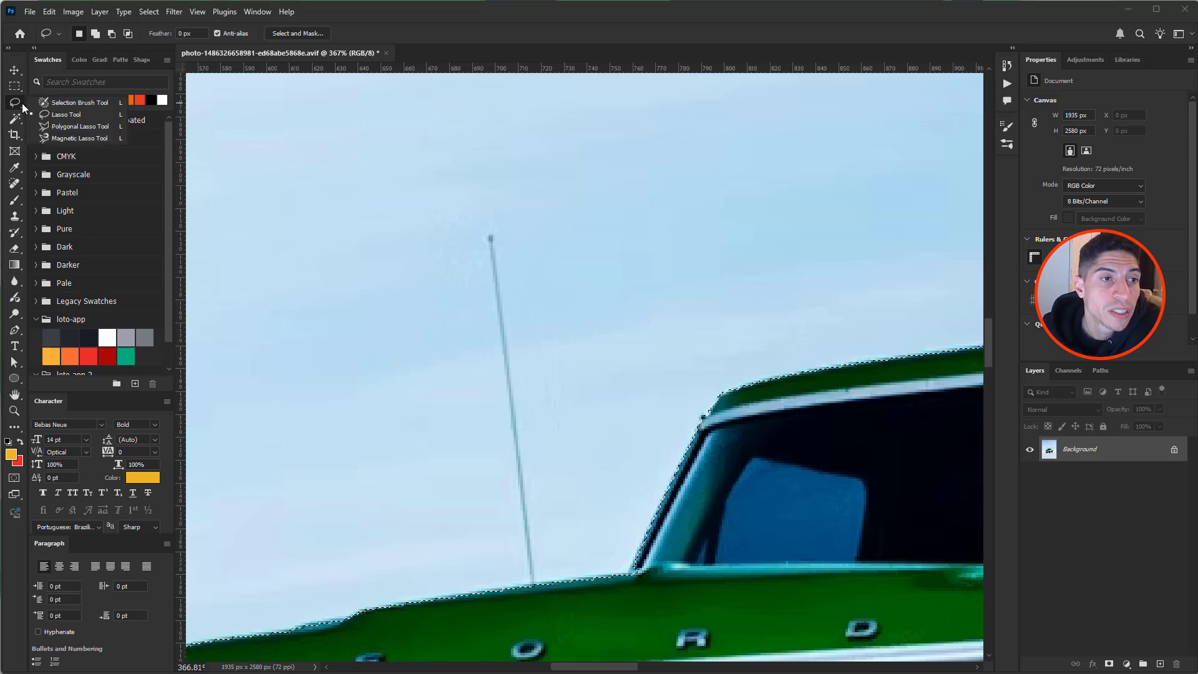
pyautogui.click(80, 126)
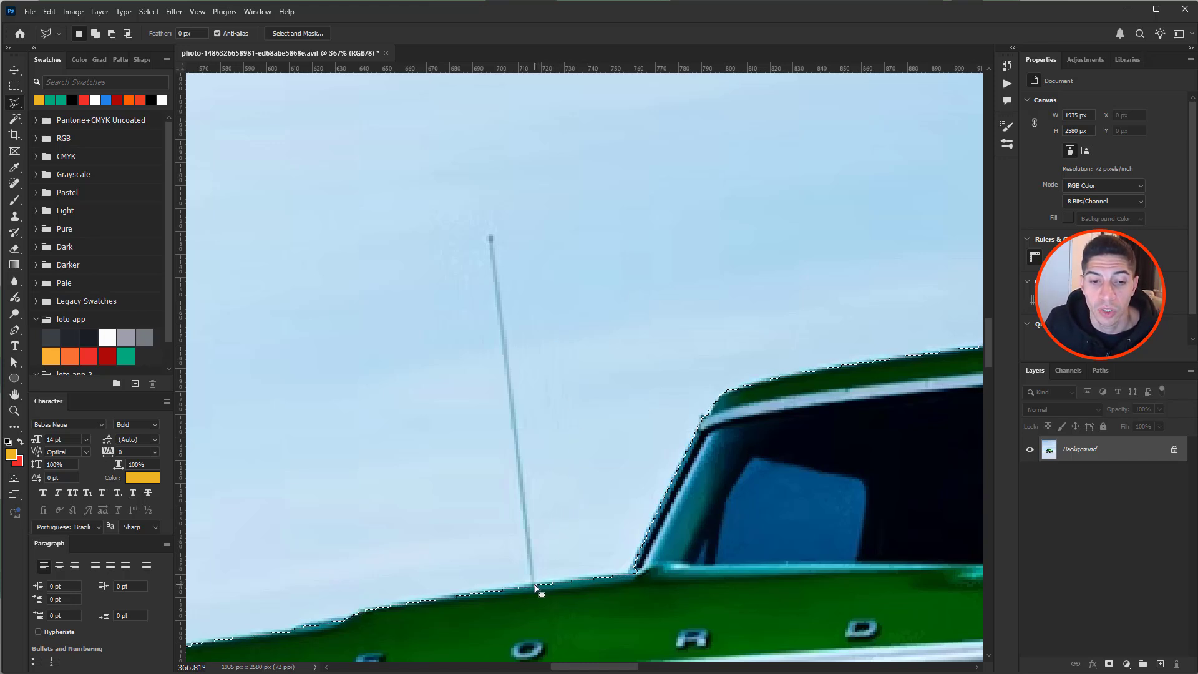
pyautogui.press('shift')
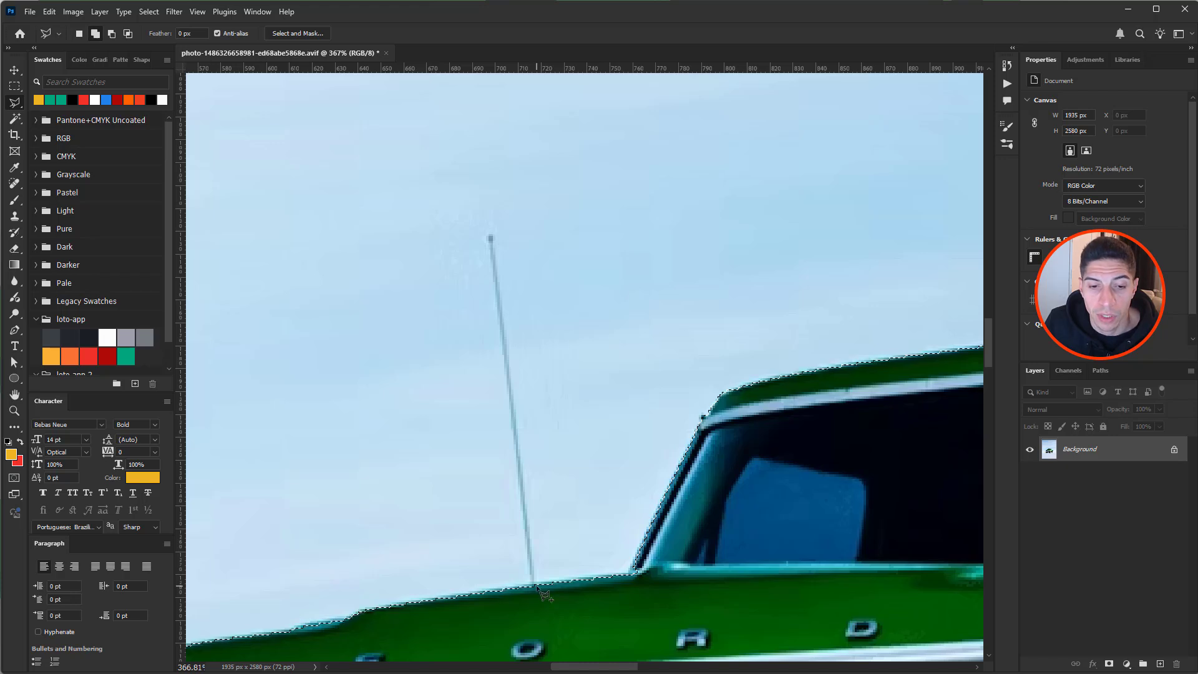
pyautogui.click(536, 585)
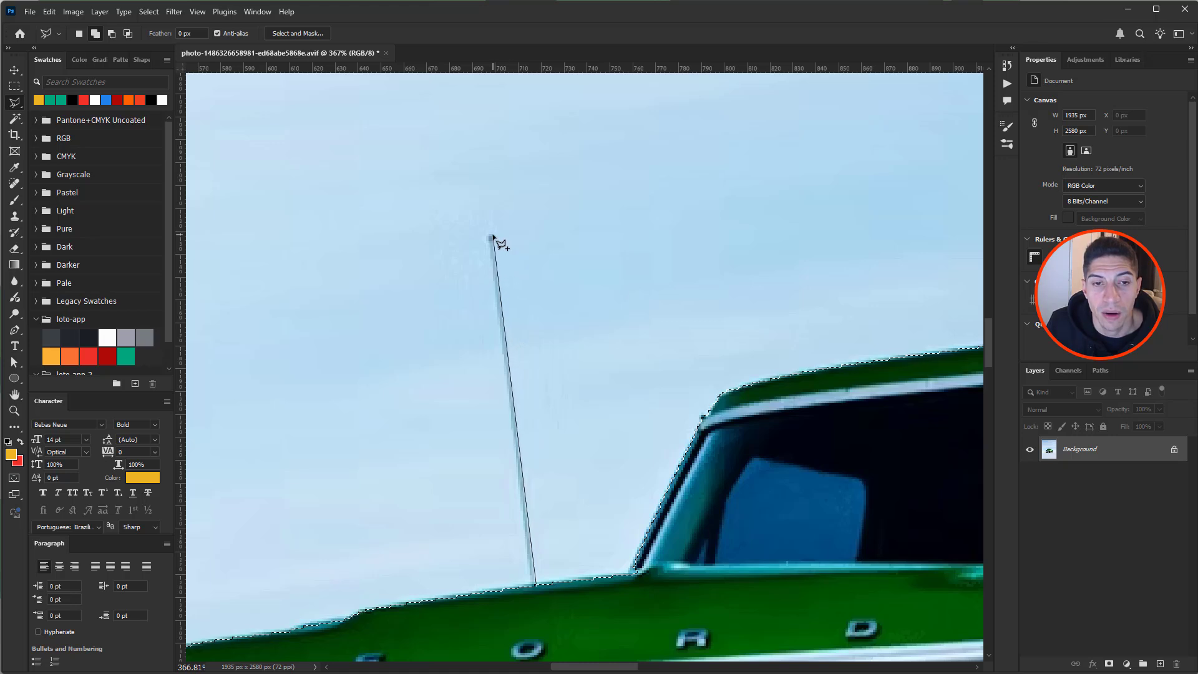
pyautogui.click(492, 236)
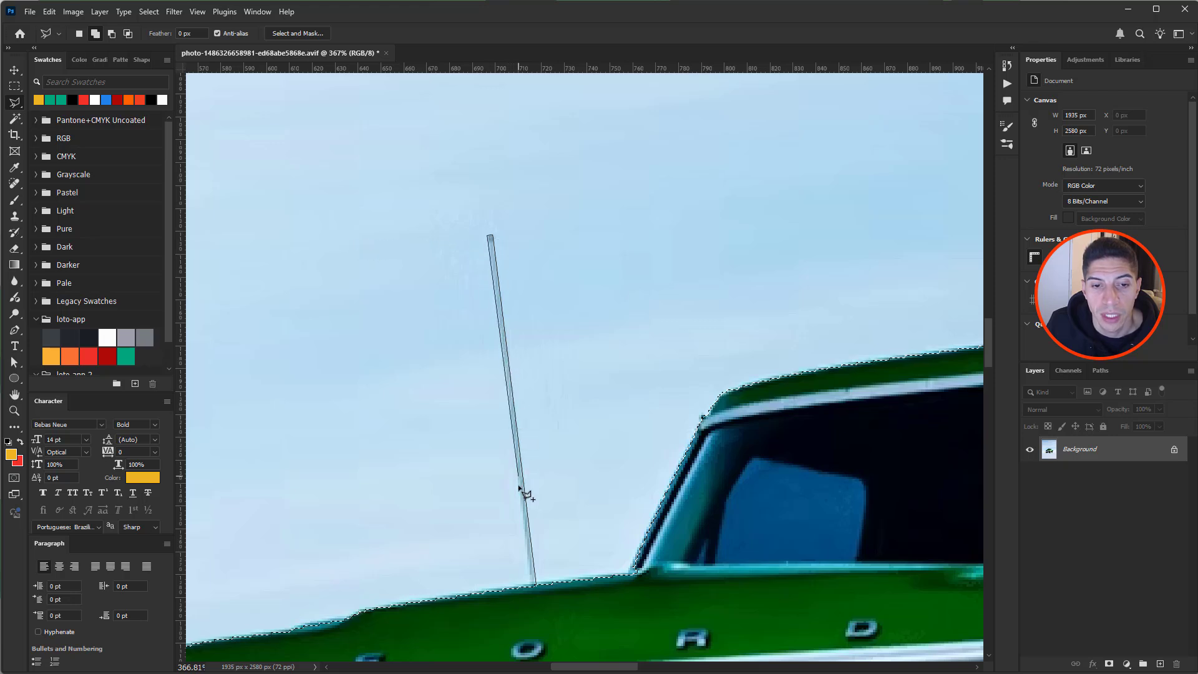
pyautogui.doubleClick(550, 615)
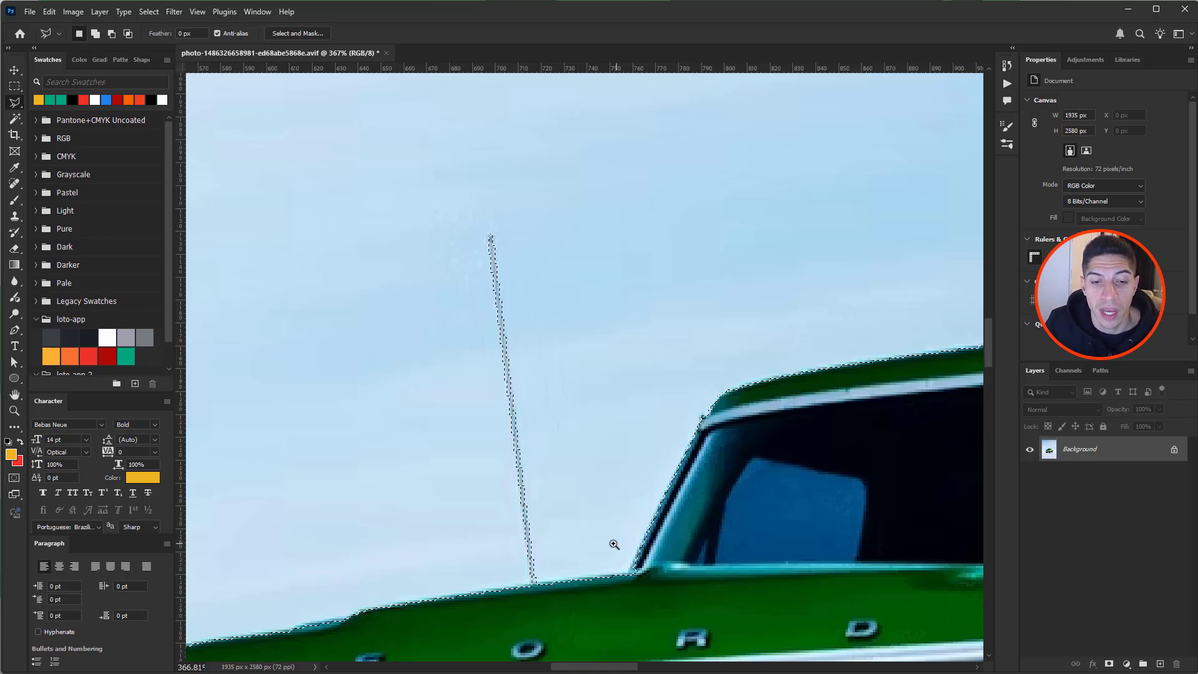
pyautogui.scroll(-5, 616, 549)
pyautogui.scroll(-3, 704, 541)
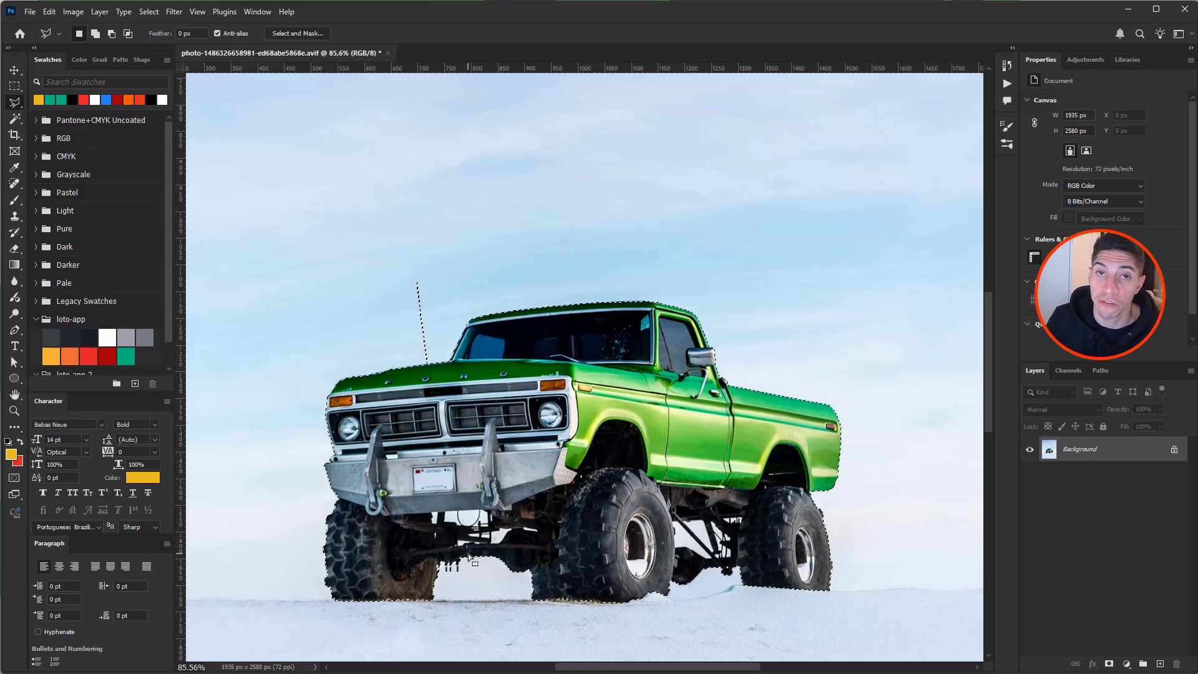
# - Outline the right, middle and left sticks under the axle with the Polygonal Lasso
pyautogui.scroll(5, 468, 553)
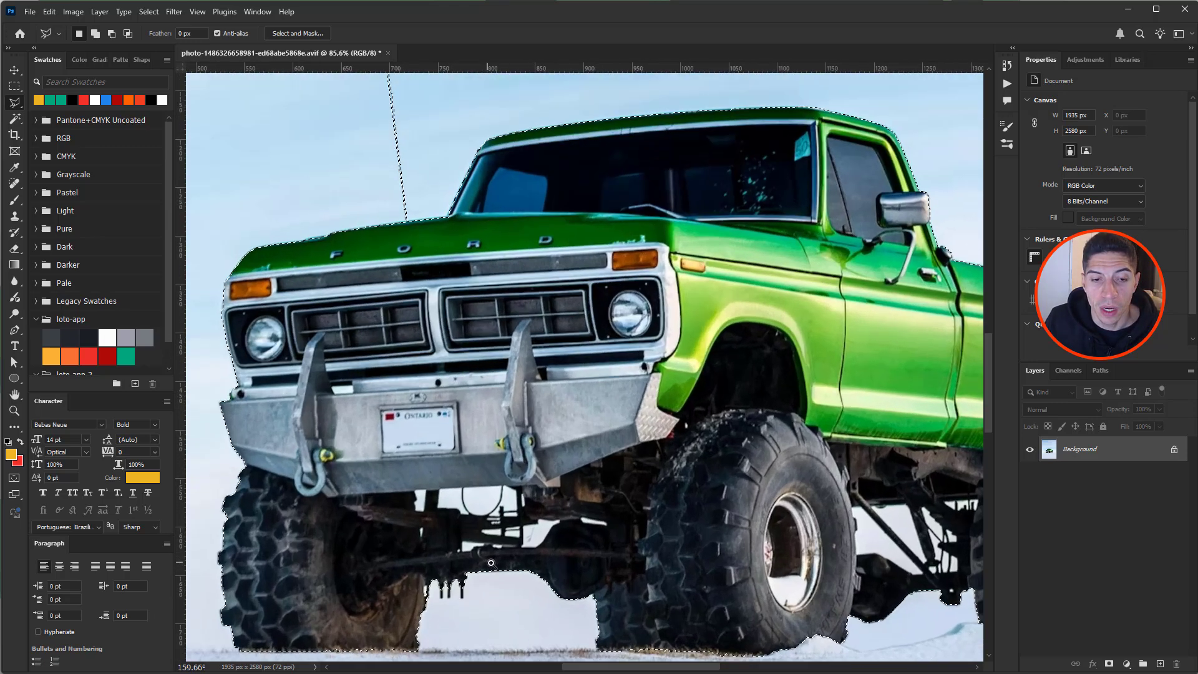
pyautogui.scroll(-1, 563, 391)
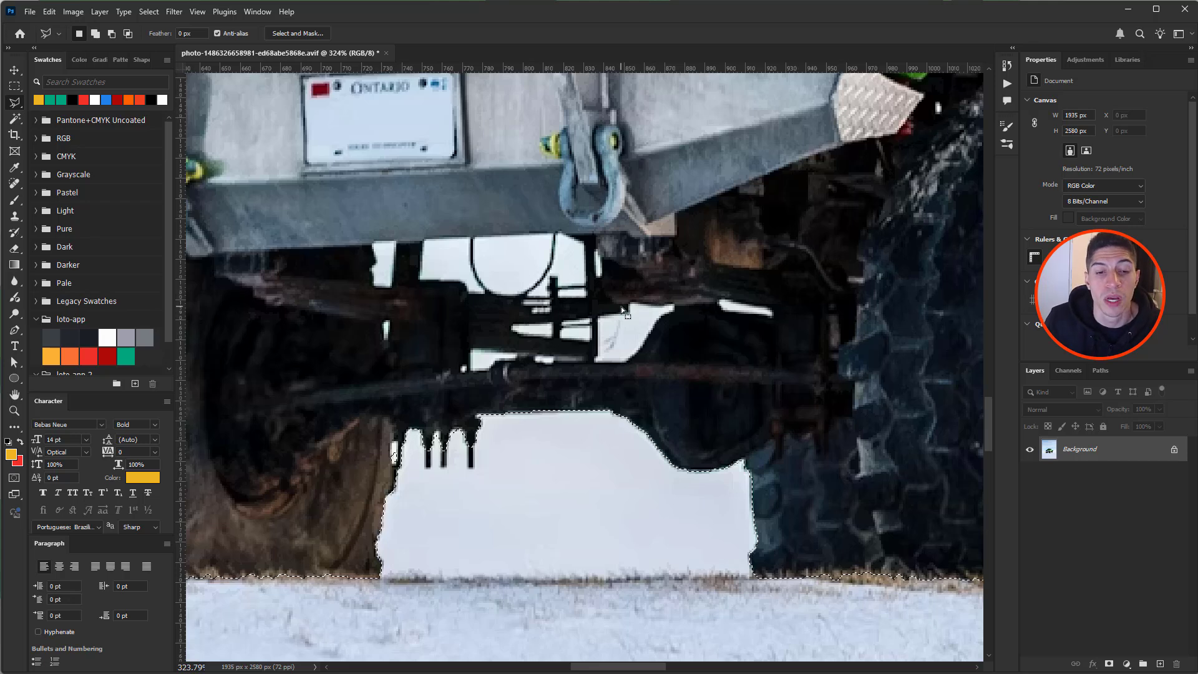
pyautogui.moveTo(465, 449); pyautogui.dragTo(621, 375)
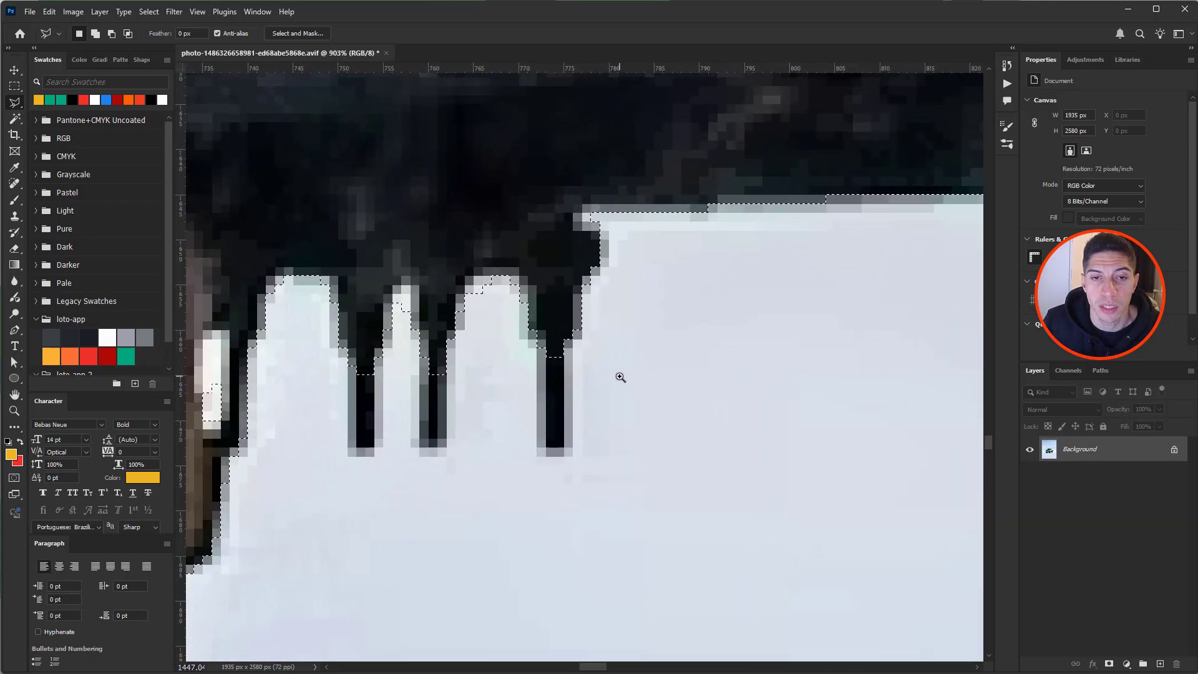
pyautogui.keyDown('shift'); pyautogui.click(569, 340); pyautogui.keyUp('shift')
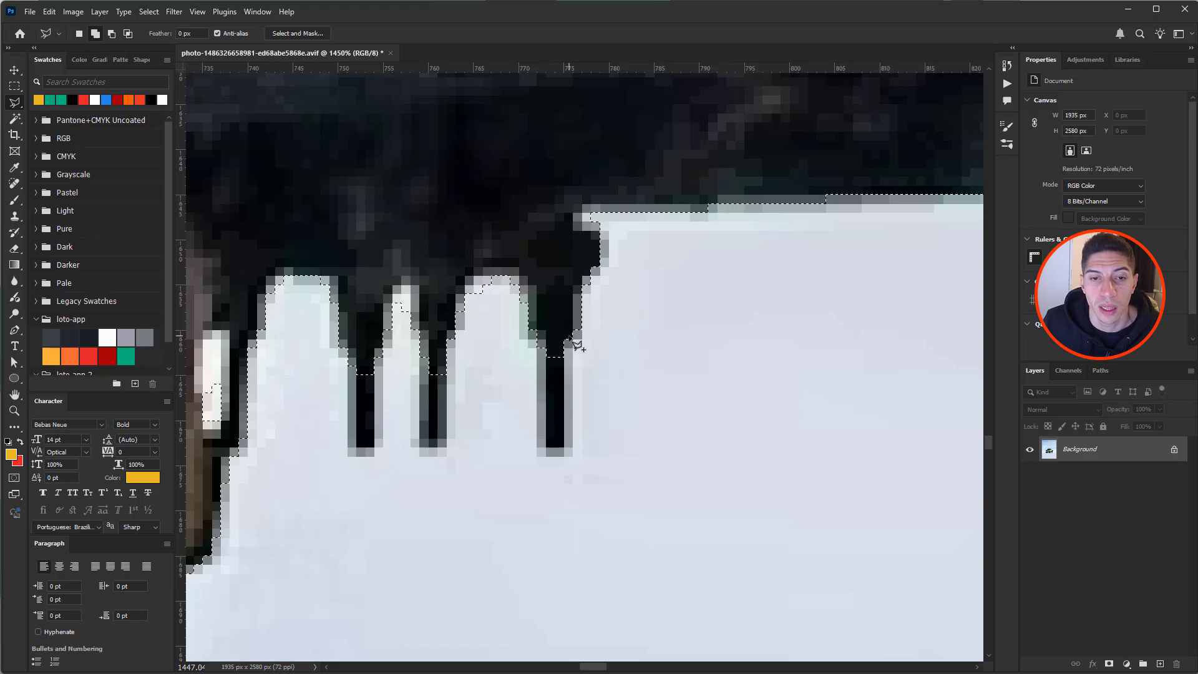
pyautogui.click(567, 447)
pyautogui.click(542, 448)
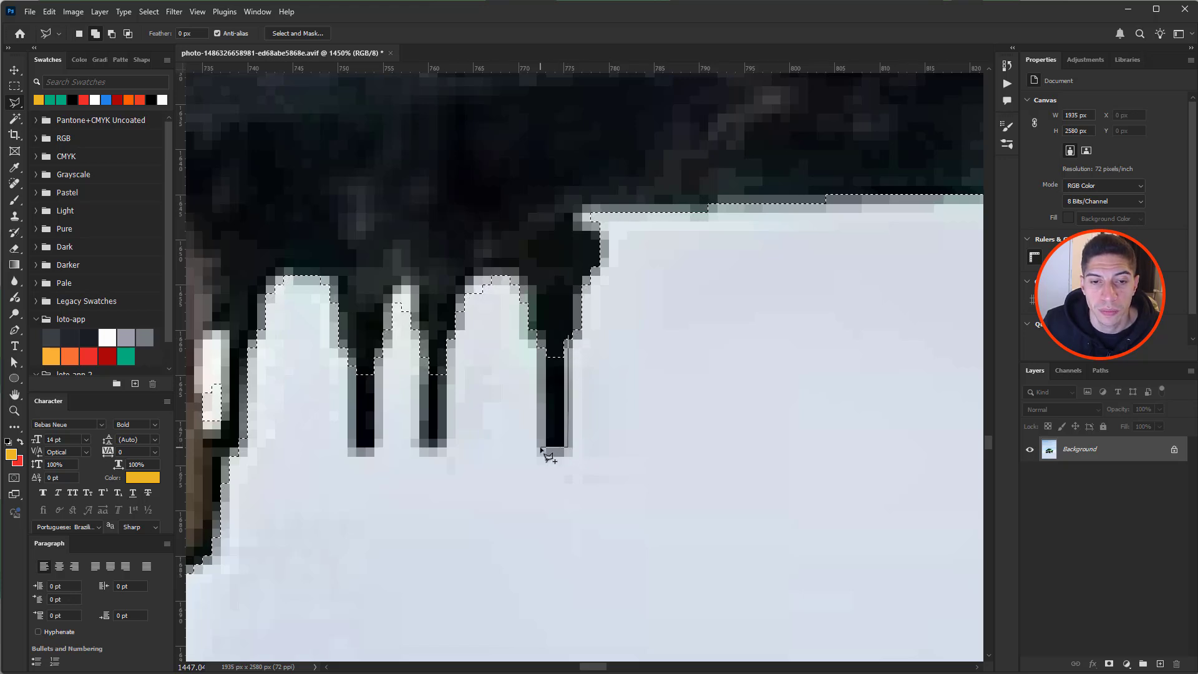
pyautogui.doubleClick(542, 332)
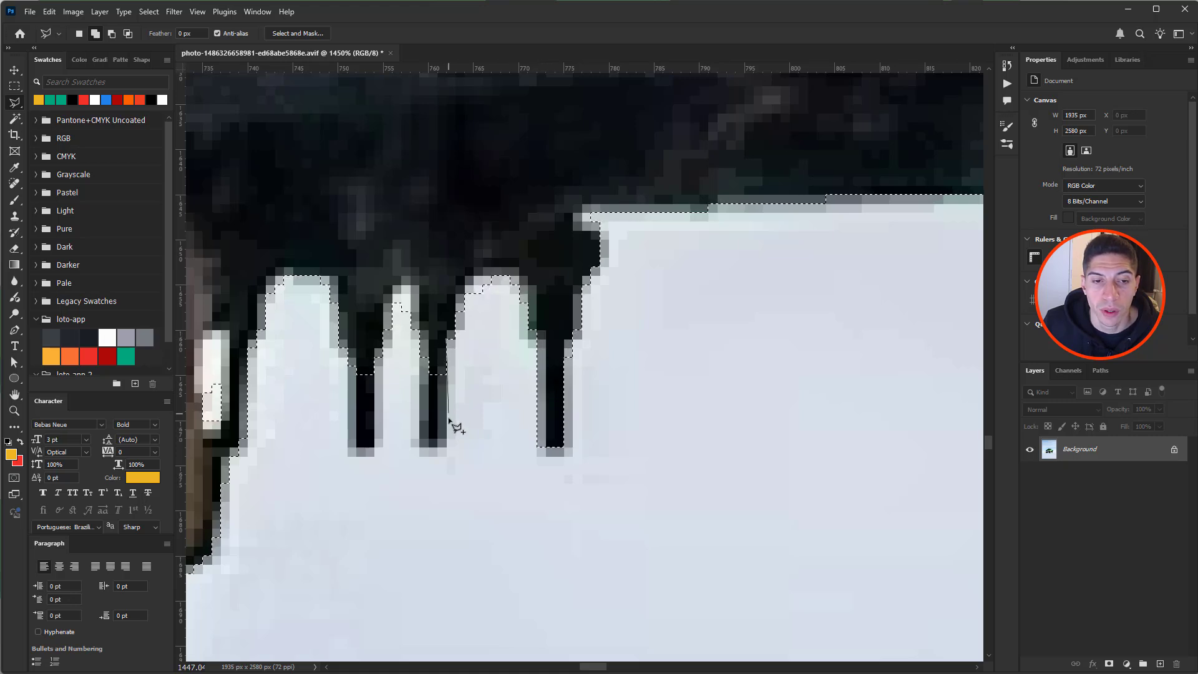
pyautogui.click(420, 448)
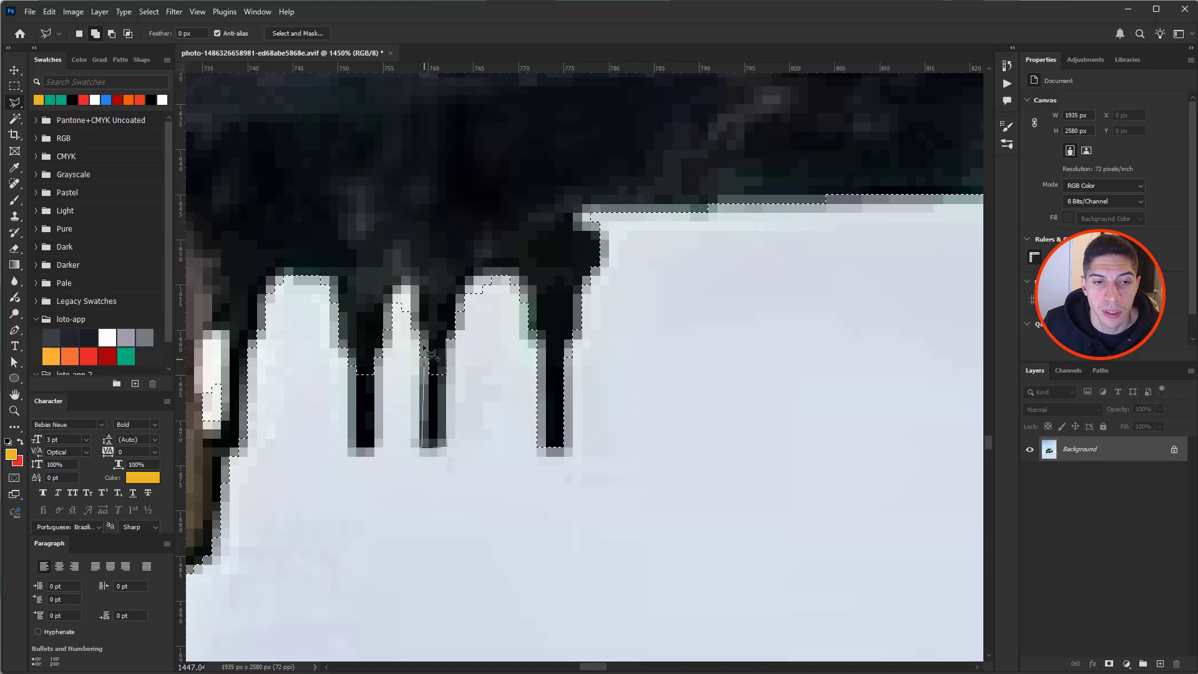
pyautogui.doubleClick(420, 306)
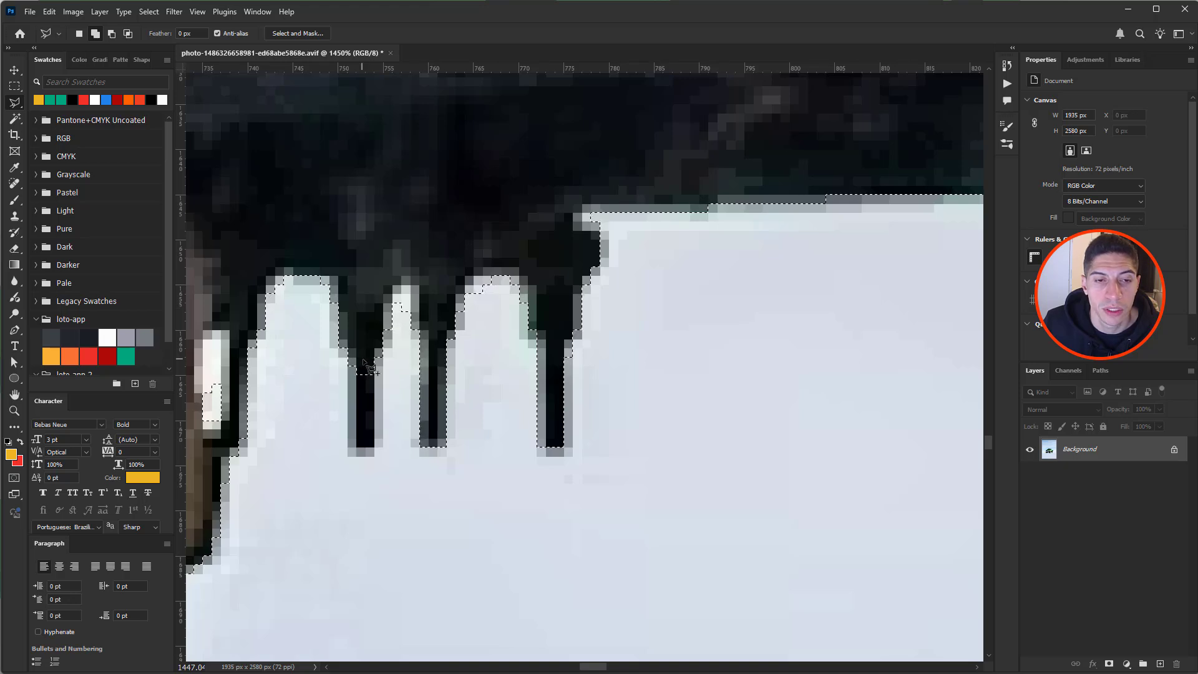
pyautogui.click(357, 447)
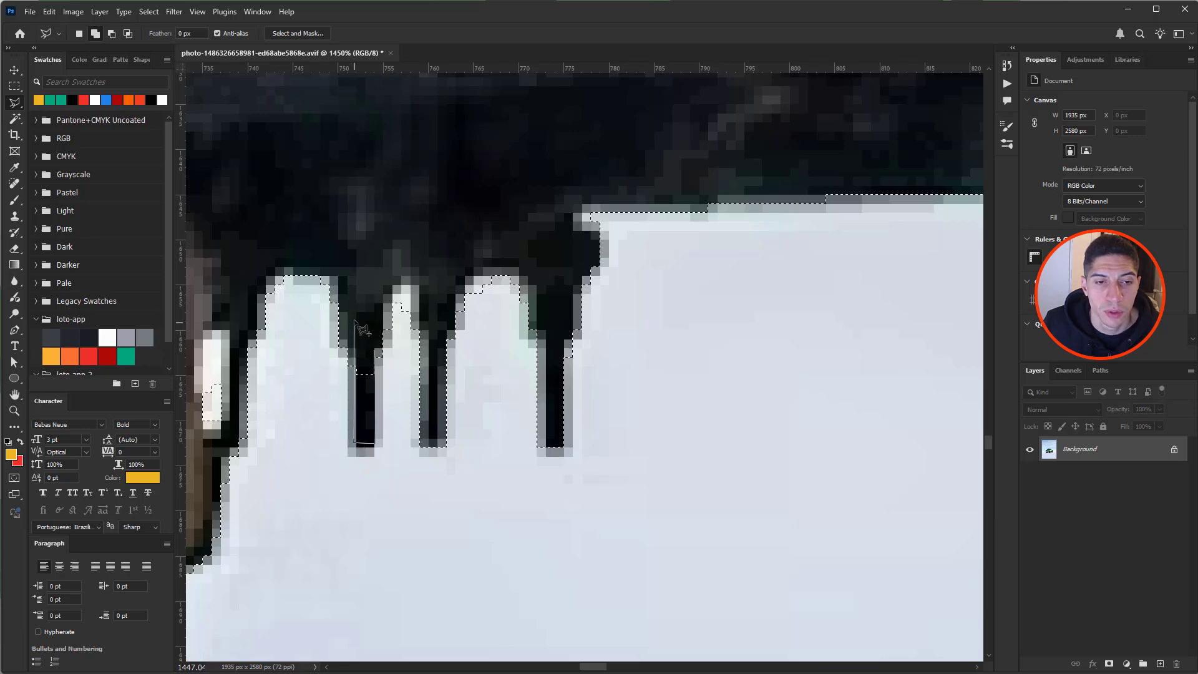
pyautogui.scroll(-5, 356, 324)
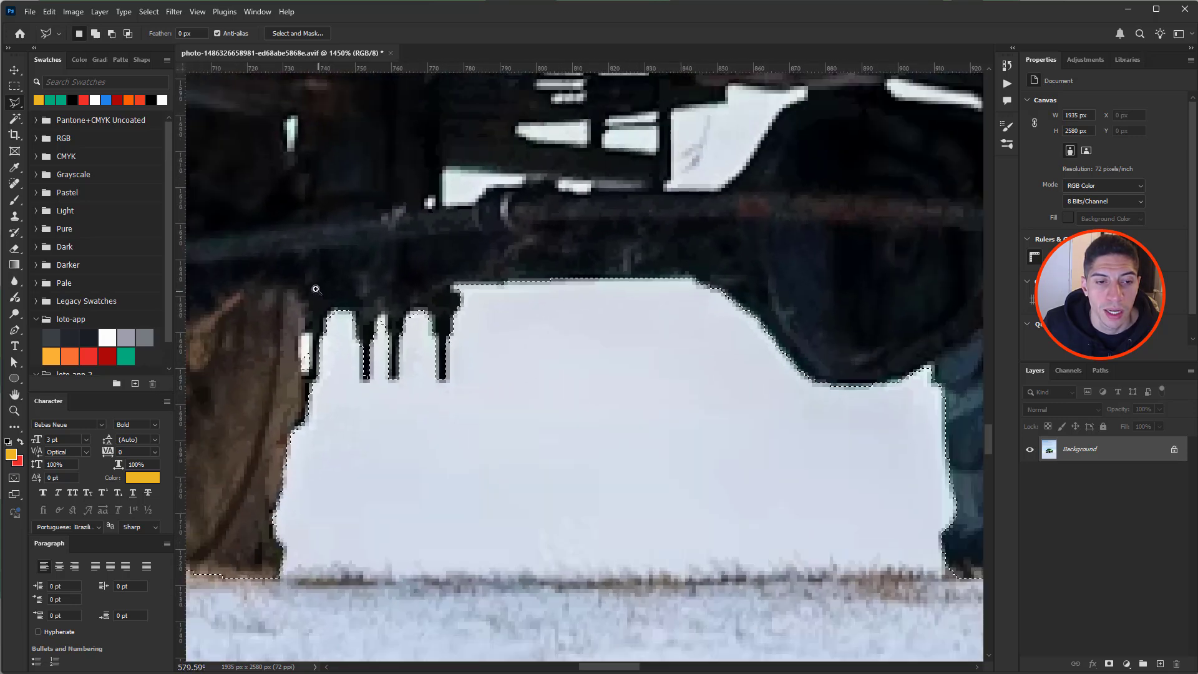
pyautogui.scroll(-4, 532, 334)
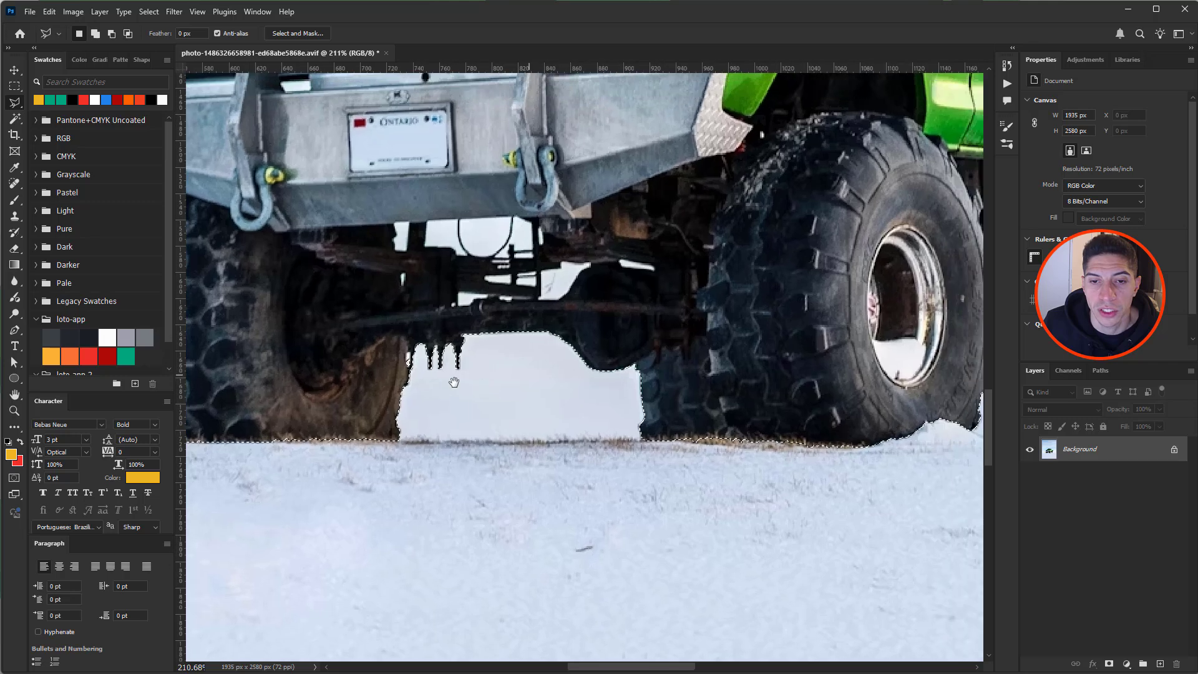
pyautogui.scroll(-5, 595, 349)
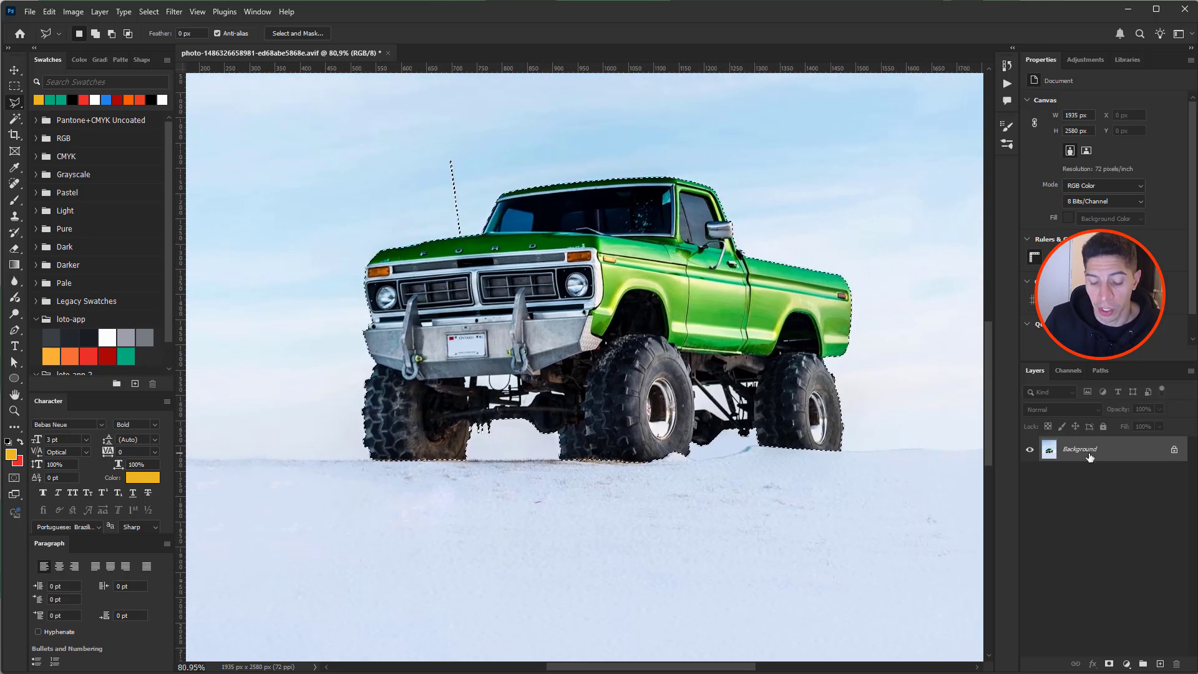
# - Copy the truck onto Layer 1 with Ctrl+J and hide the Background layer
pyautogui.hotkey('ctrl', 'j')
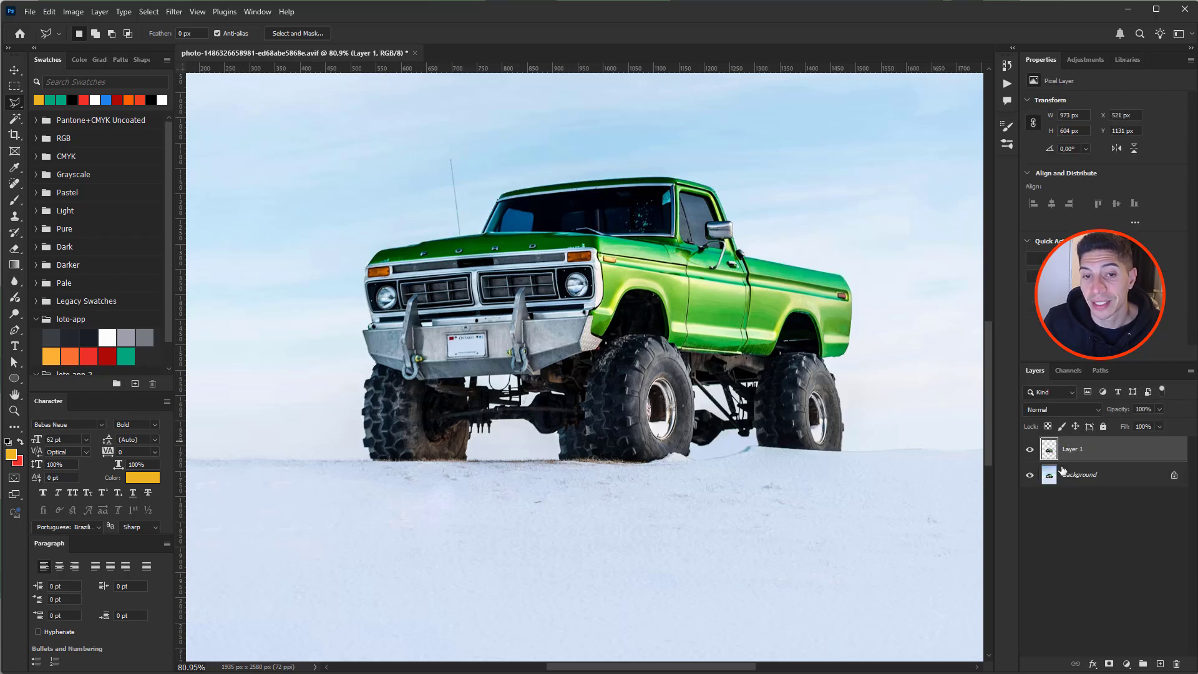
pyautogui.click(1030, 475)
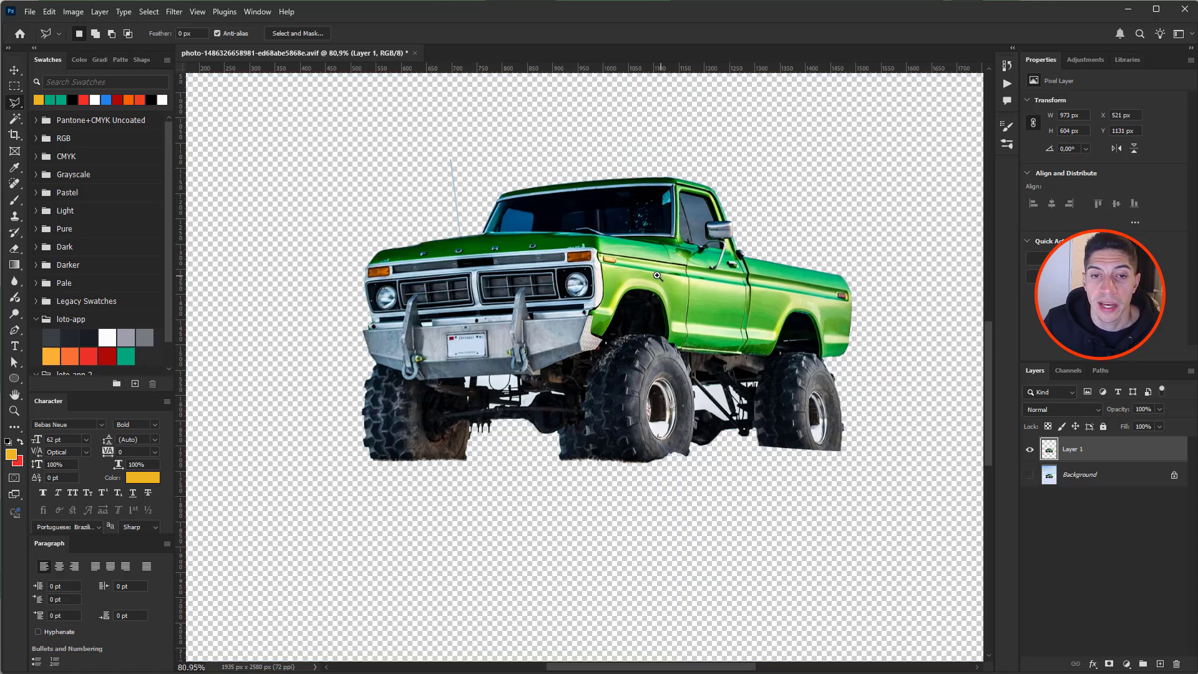
pyautogui.moveTo(657, 275); pyautogui.dragTo(607, 231)
pyautogui.moveTo(606, 194); pyautogui.dragTo(582, 270)
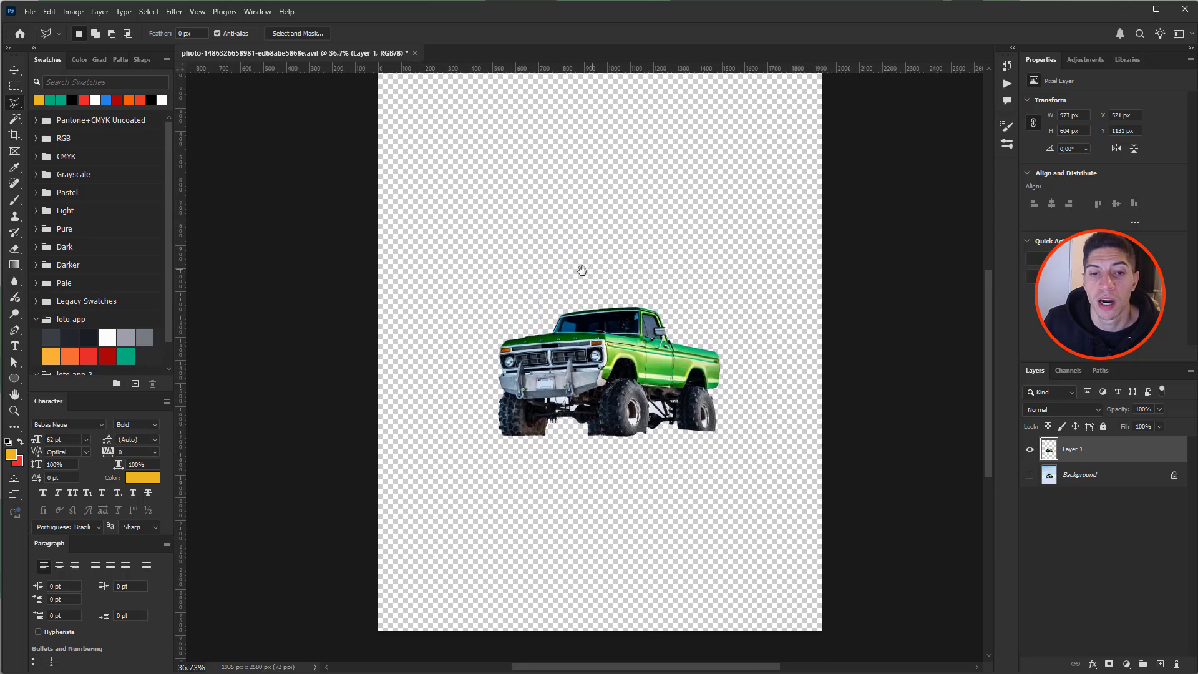
pyautogui.moveTo(557, 407); pyautogui.dragTo(603, 406)
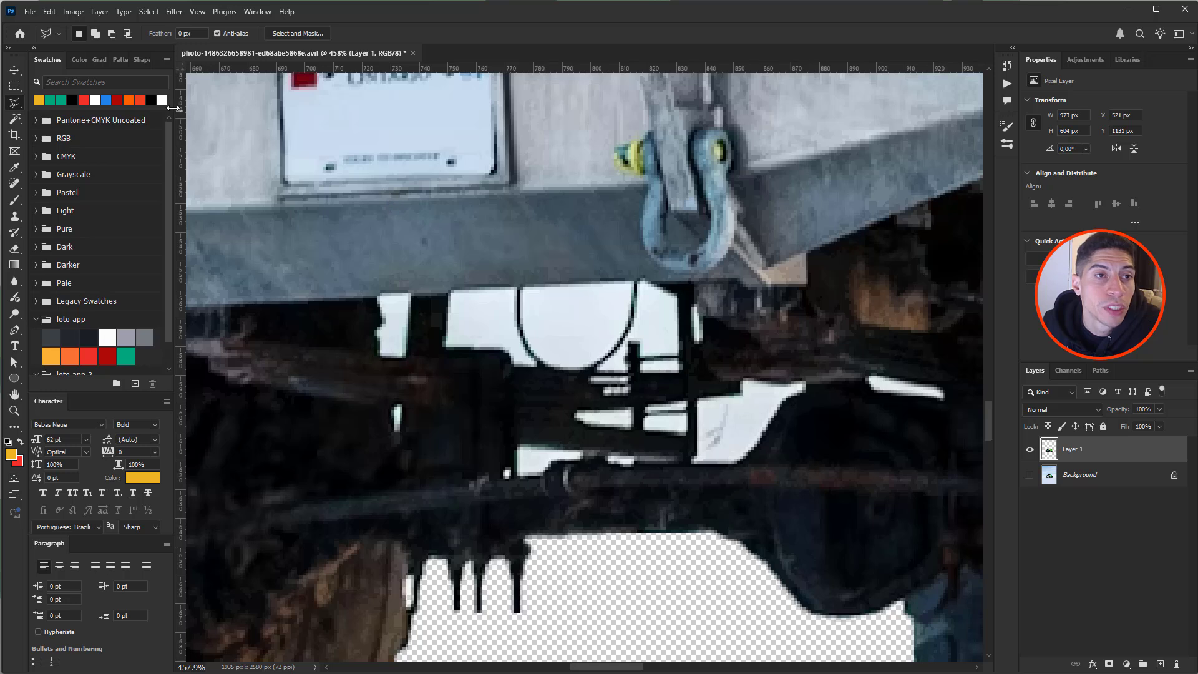
# - Return to the Magic Wand and set it to sample only Layer 1
pyautogui.click(18, 120)
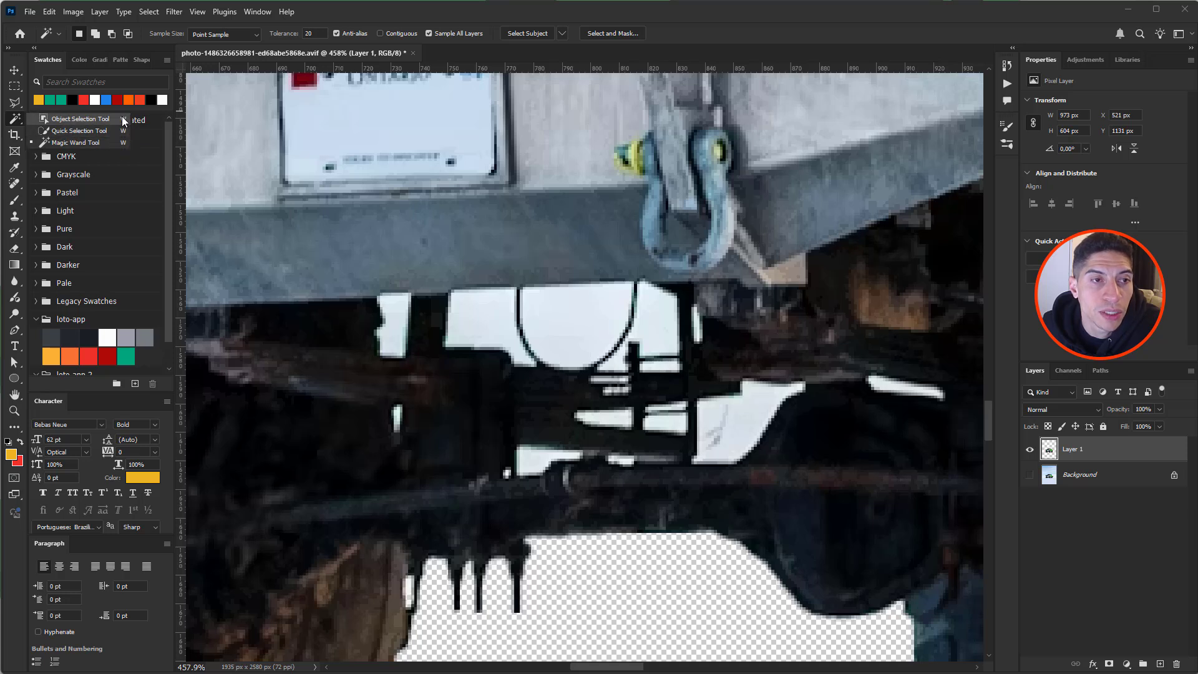
pyautogui.click(355, 215)
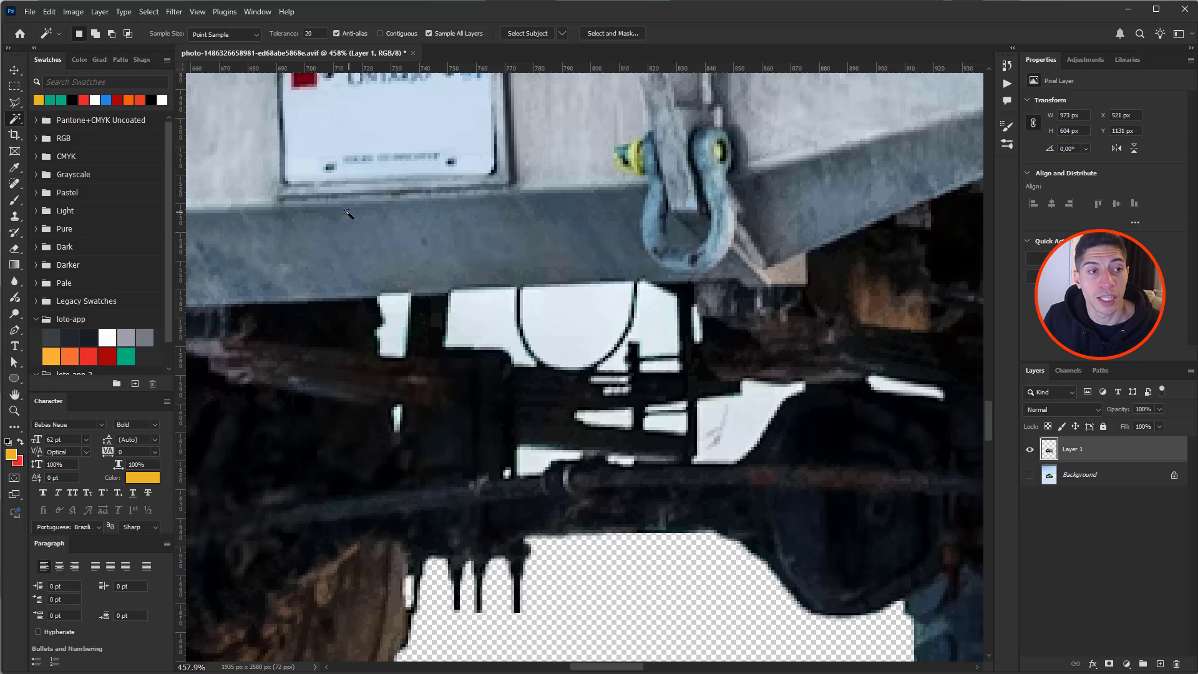
pyautogui.hotkey('shift', 'w')
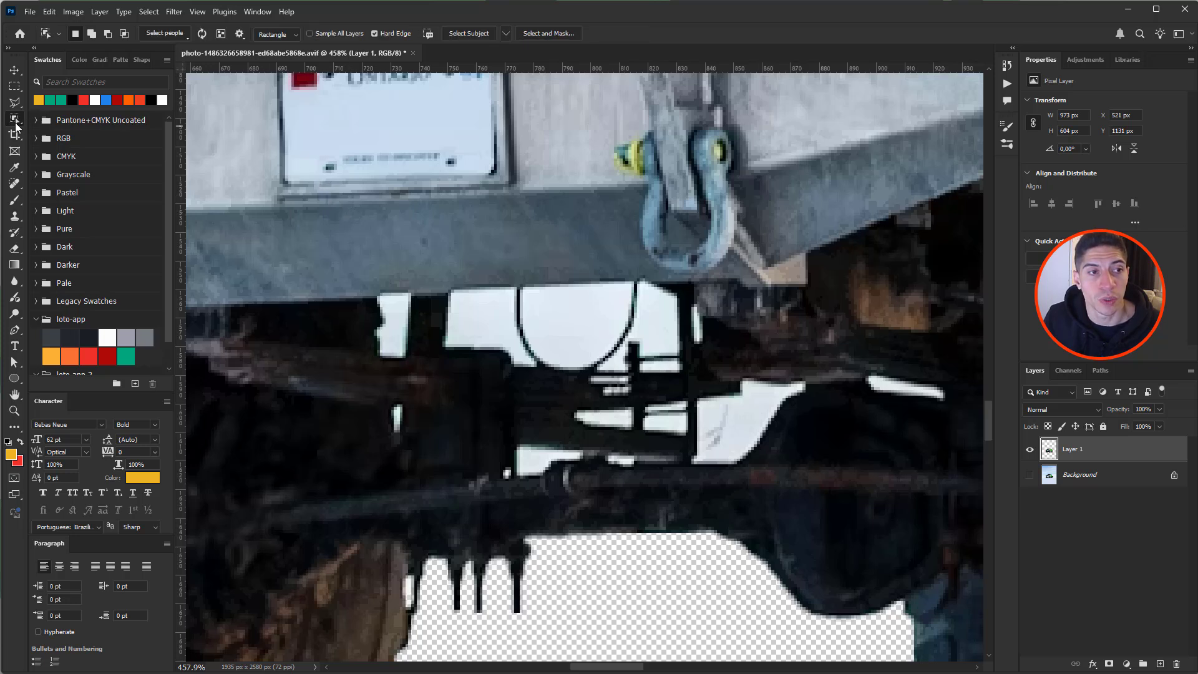
pyautogui.hotkey('shift', 'w')
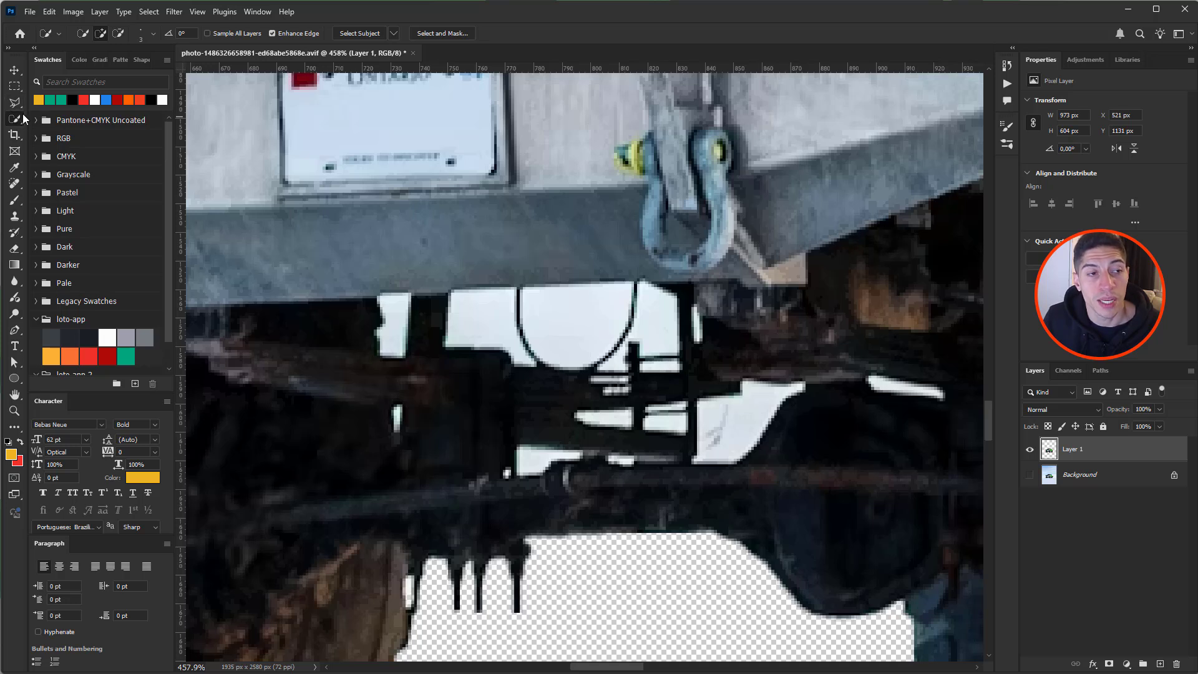
pyautogui.hotkey('shift', 'w')
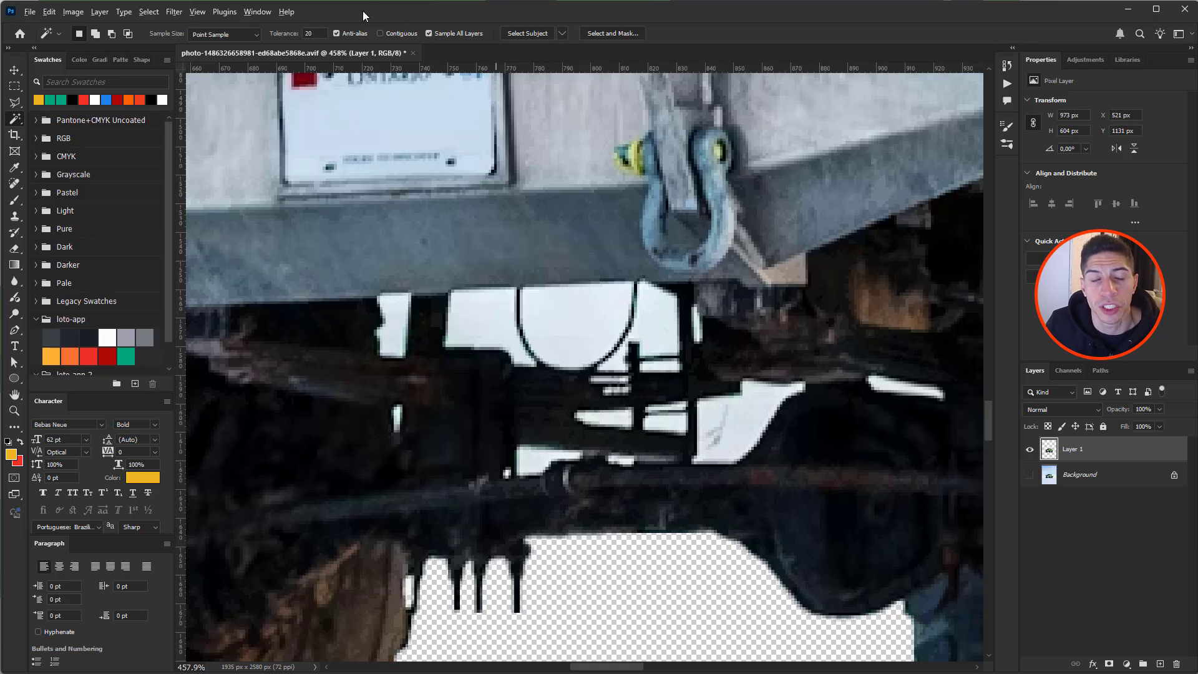
pyautogui.click(429, 35)
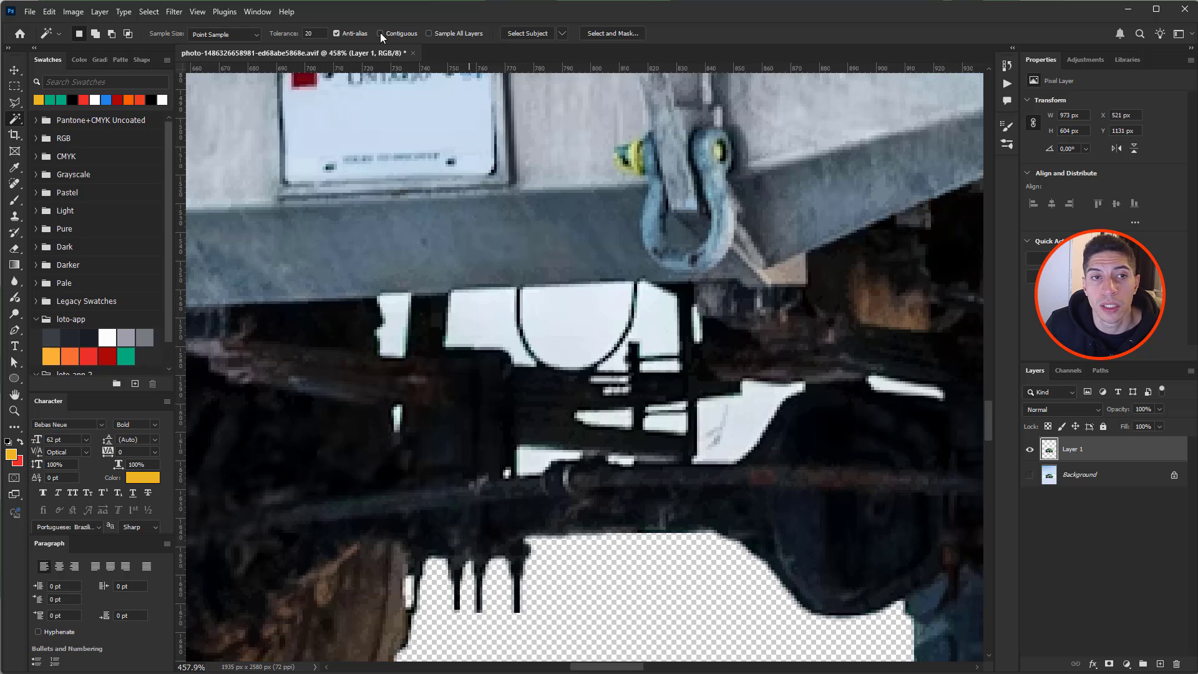
# - Magic Wand-select the white semicircle and add the other white snow patches under the chassis
pyautogui.click(570, 322)
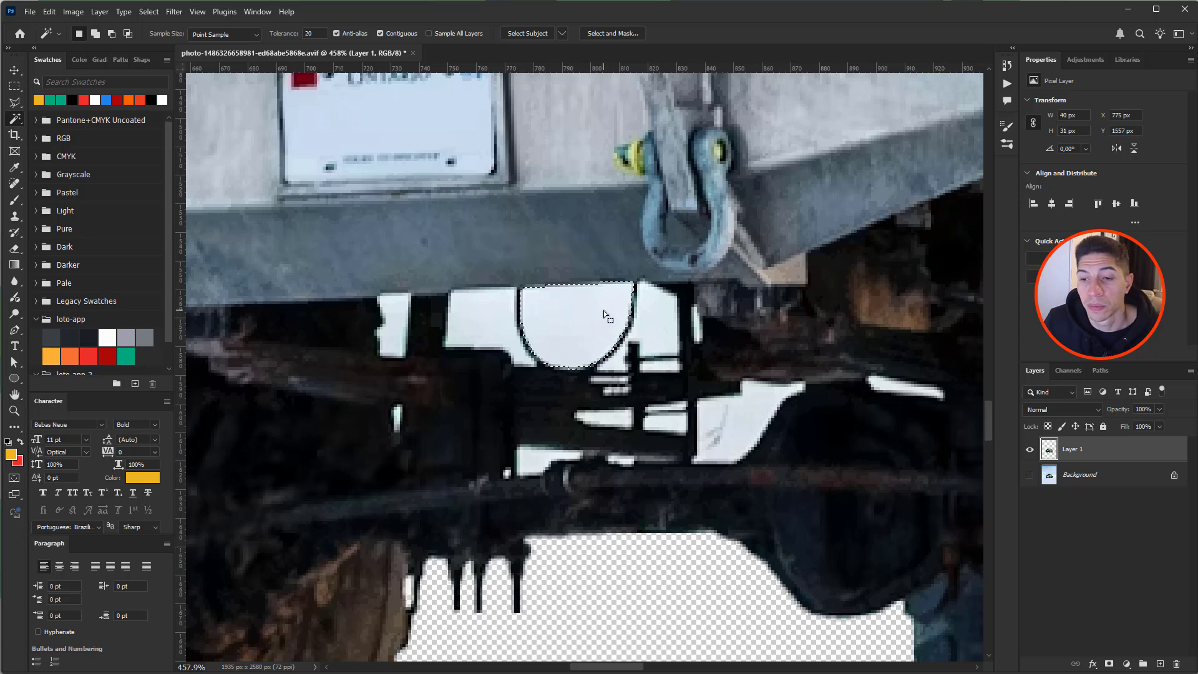
pyautogui.moveTo(591, 309)
pyautogui.mouseDown()
pyautogui.moveTo(526, 271)
pyautogui.moveTo(532, 384)
pyautogui.moveTo(603, 452)
pyautogui.moveTo(595, 311)
pyautogui.mouseUp()
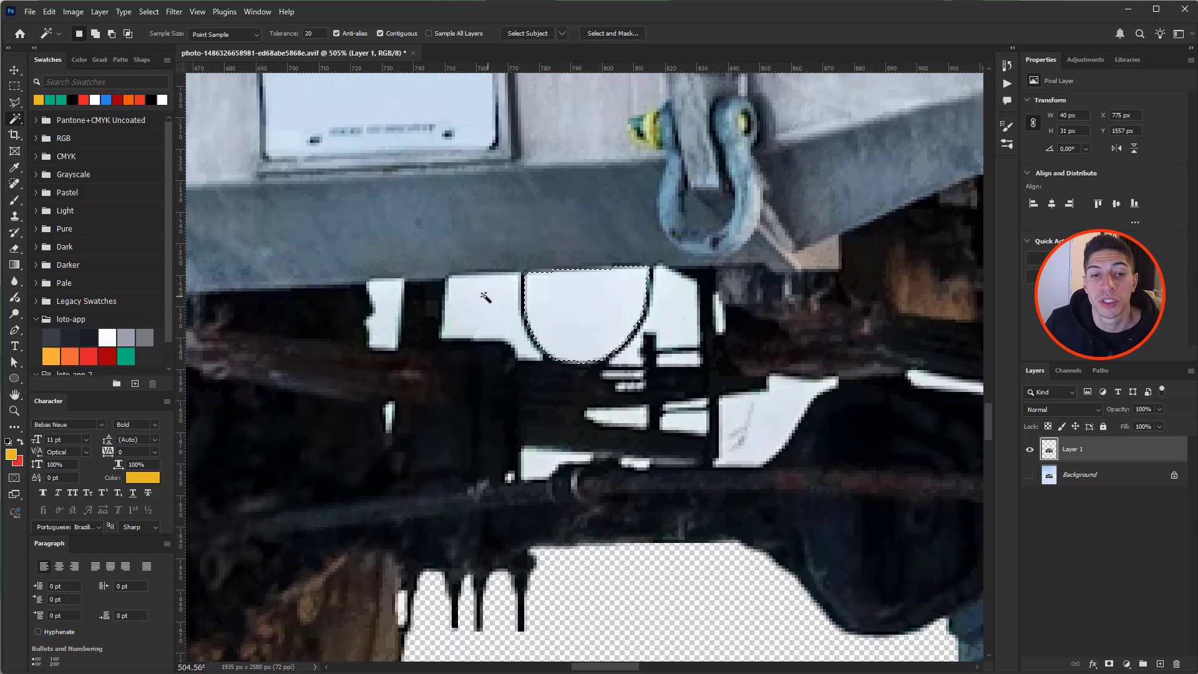
pyautogui.press('shift')
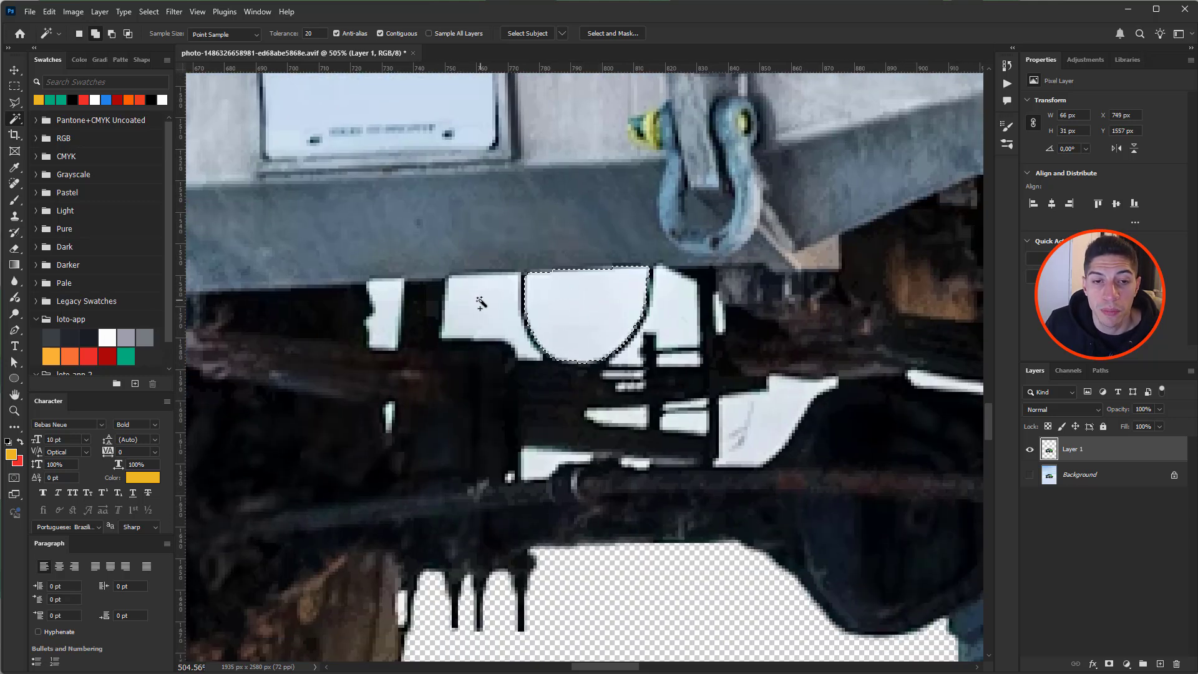
pyautogui.keyDown('shift'); pyautogui.click(484, 304); pyautogui.keyUp('shift')
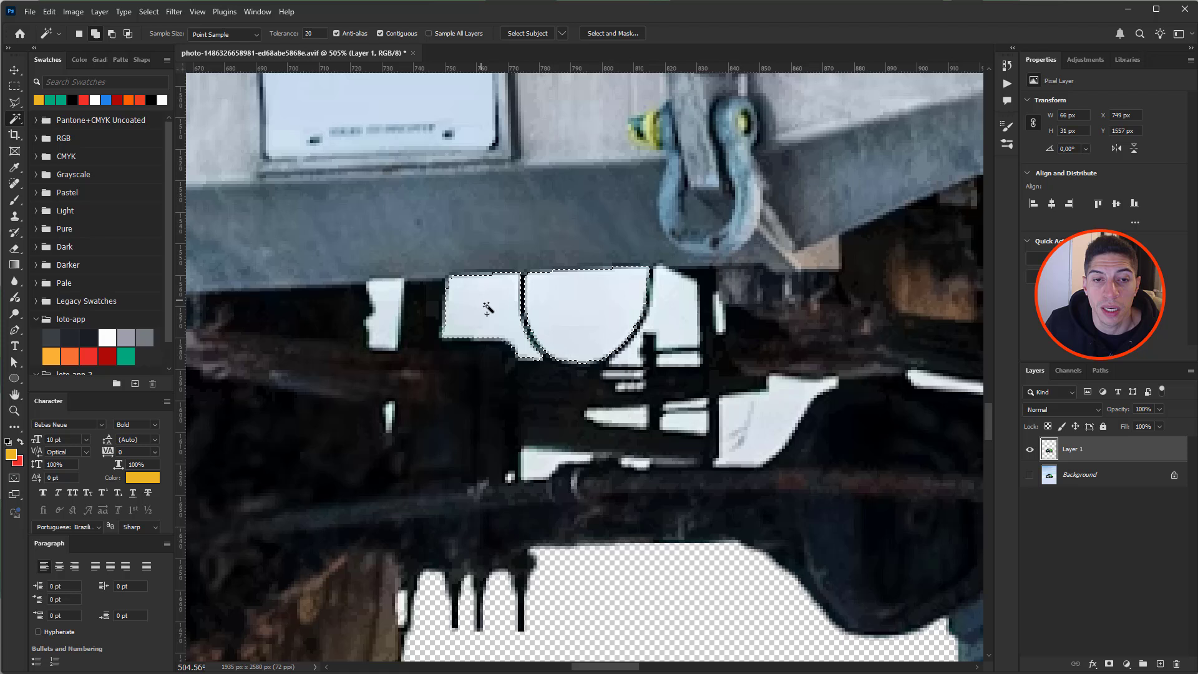
pyautogui.keyDown('shift'); pyautogui.click(393, 309); pyautogui.keyUp('shift')
pyautogui.keyDown('shift'); pyautogui.click(389, 415); pyautogui.keyUp('shift')
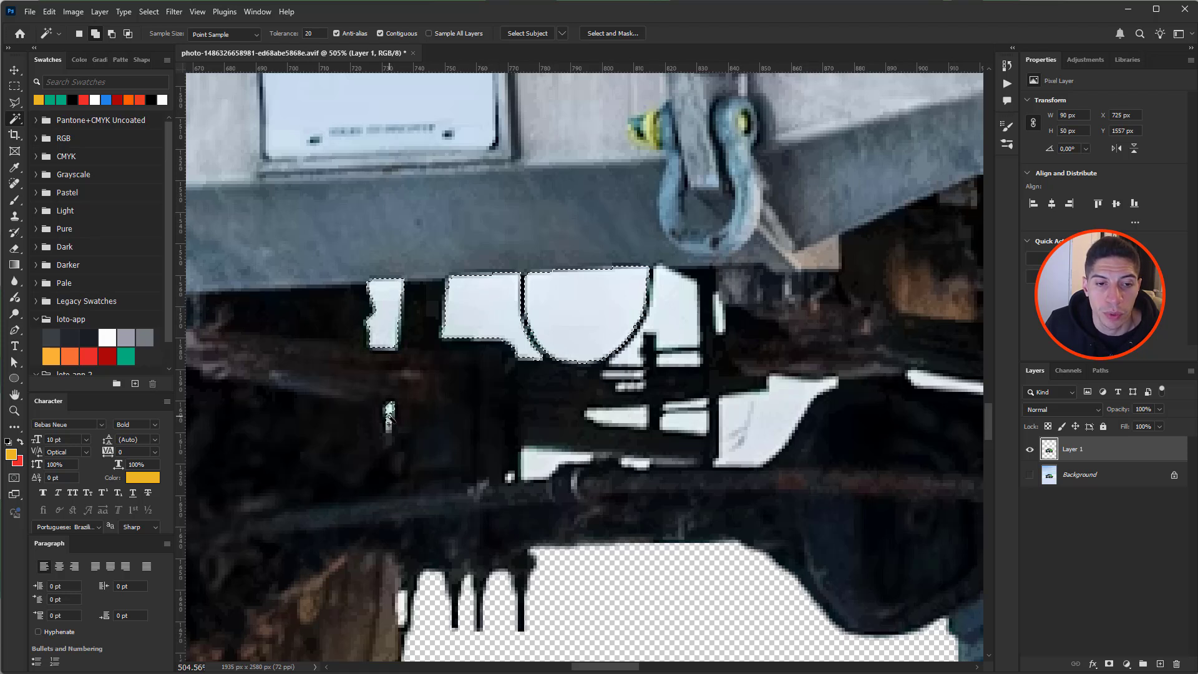
pyautogui.keyDown('shift'); pyautogui.click(538, 463); pyautogui.keyUp('shift')
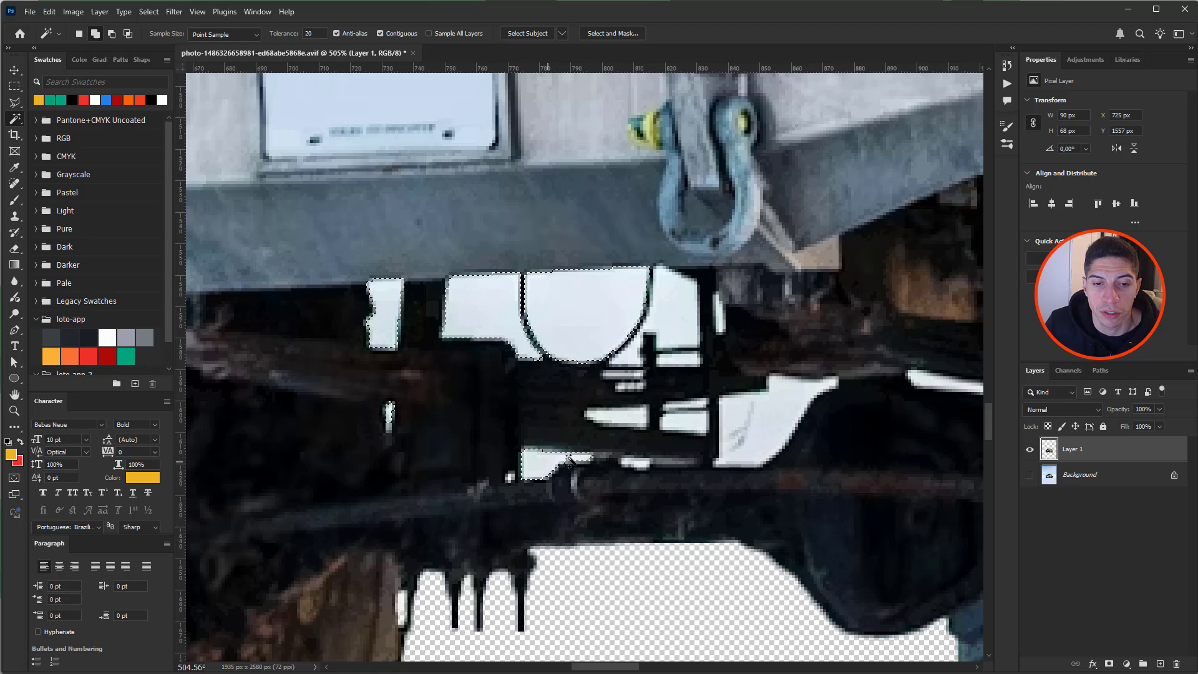
pyautogui.keyDown('shift'); pyautogui.click(629, 420); pyautogui.keyUp('shift')
pyautogui.keyDown('shift'); pyautogui.click(682, 420); pyautogui.keyUp('shift')
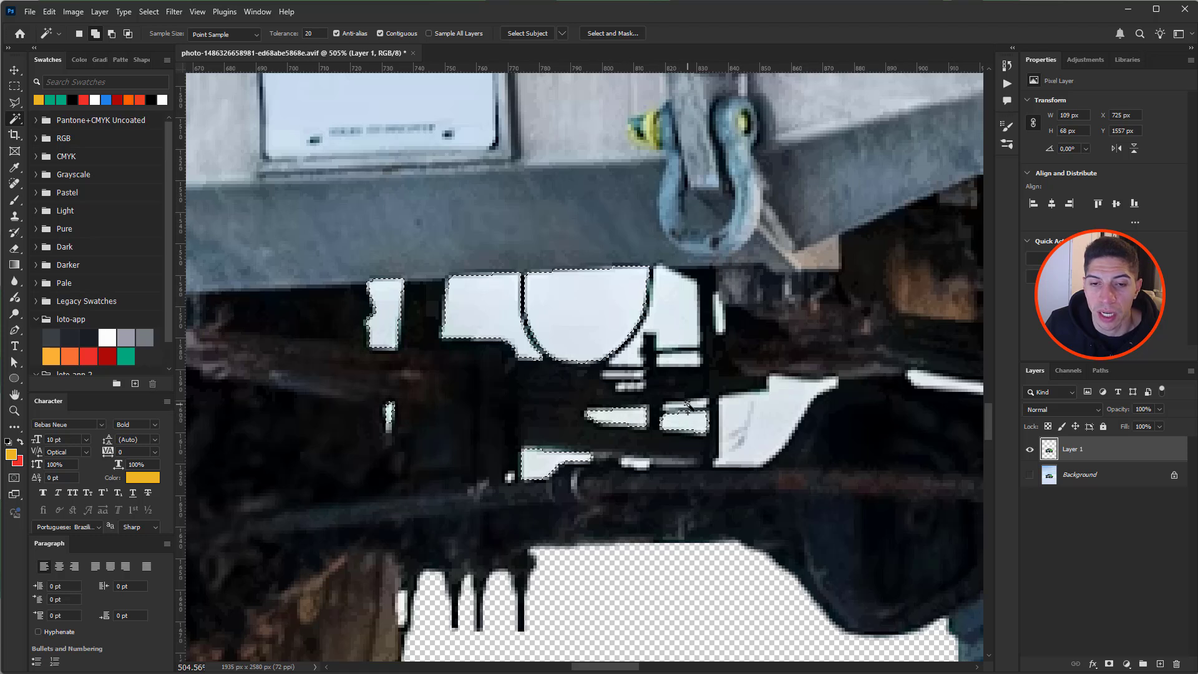
pyautogui.keyDown('shift'); pyautogui.click(769, 423); pyautogui.keyUp('shift')
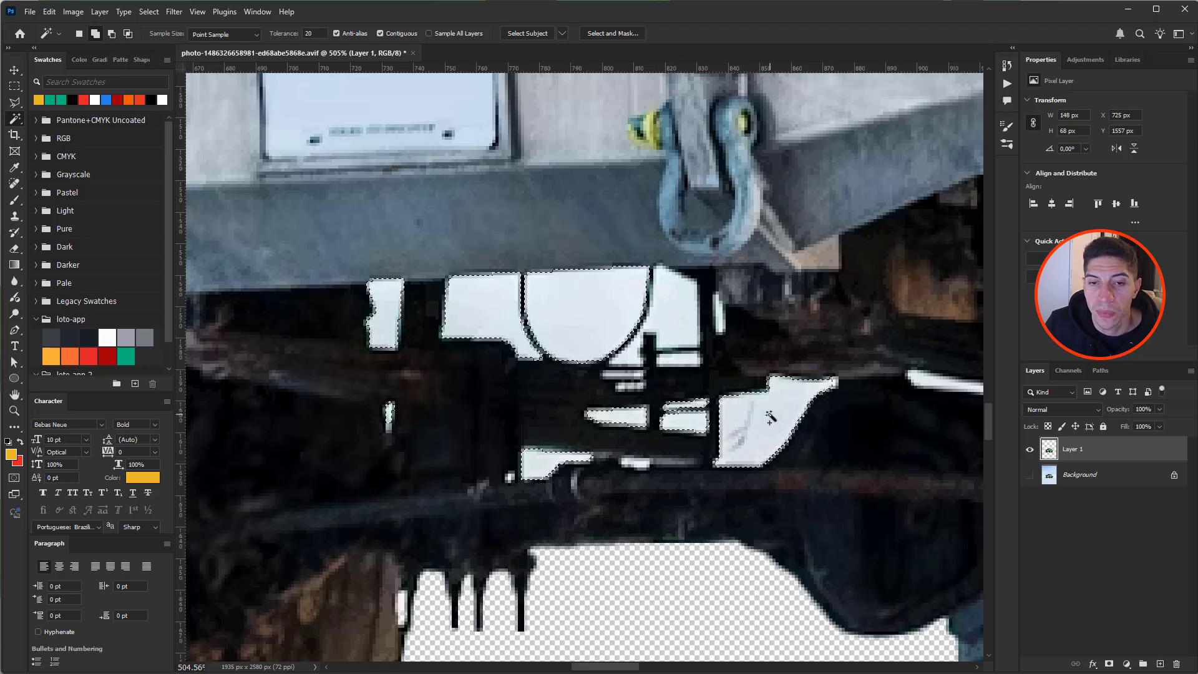
pyautogui.keyDown('shift'); pyautogui.click(680, 347); pyautogui.keyUp('shift')
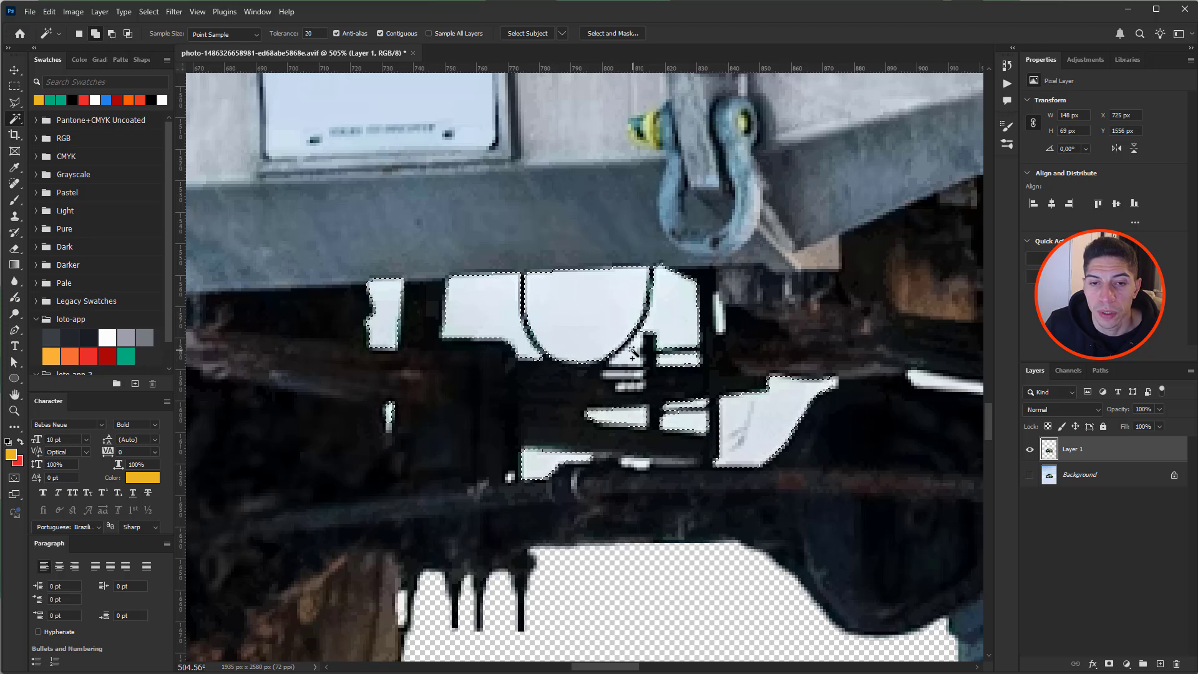
pyautogui.keyDown('shift'); pyautogui.click(720, 318); pyautogui.keyUp('shift')
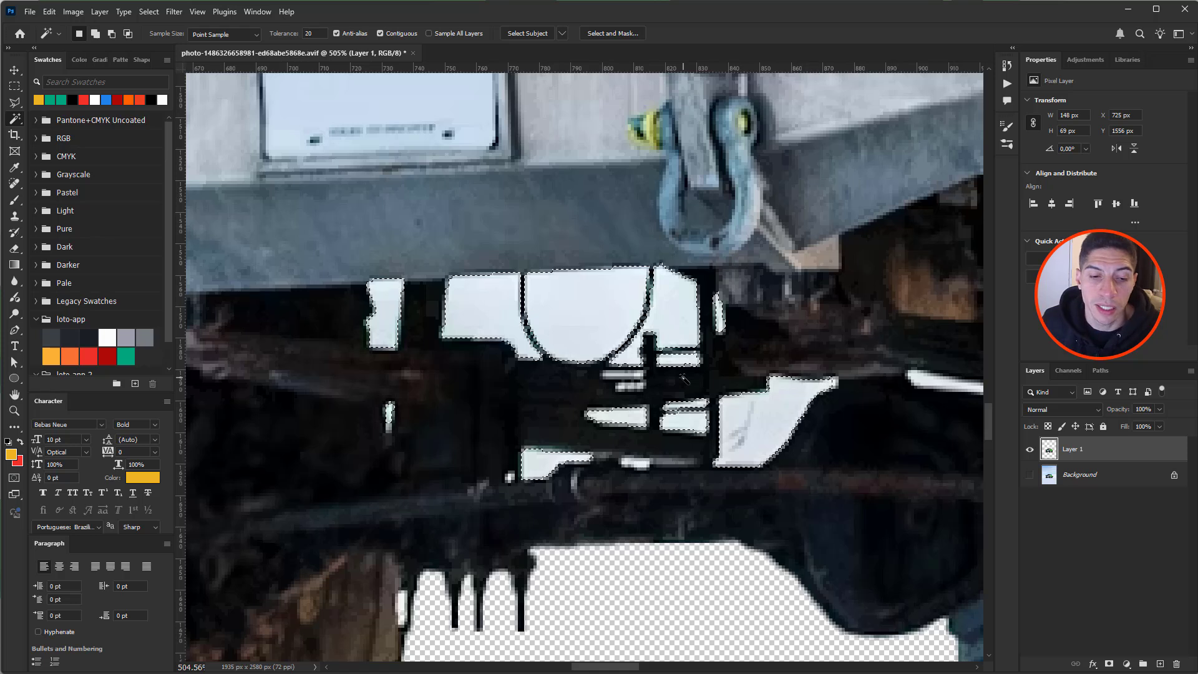
# - Delete the selected white patches to transparency and deselect
pyautogui.press('Delete')
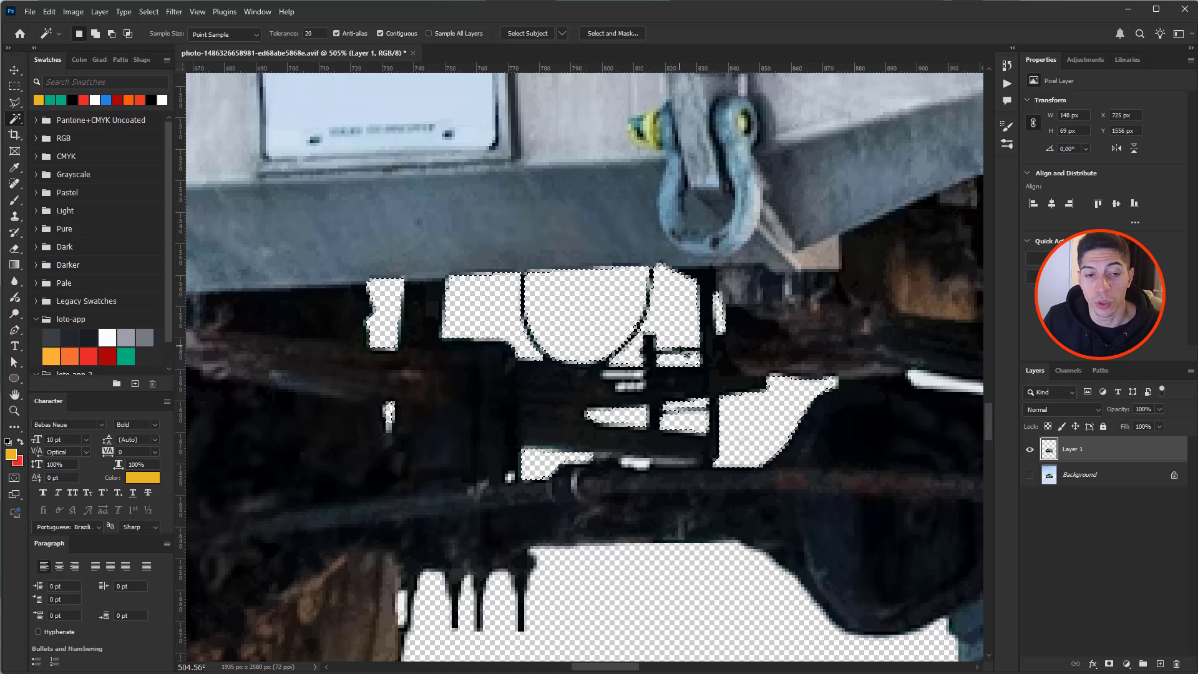
pyautogui.hotkey('ctrl', 'd')
pyautogui.moveTo(722, 376); pyautogui.dragTo(353, 365)
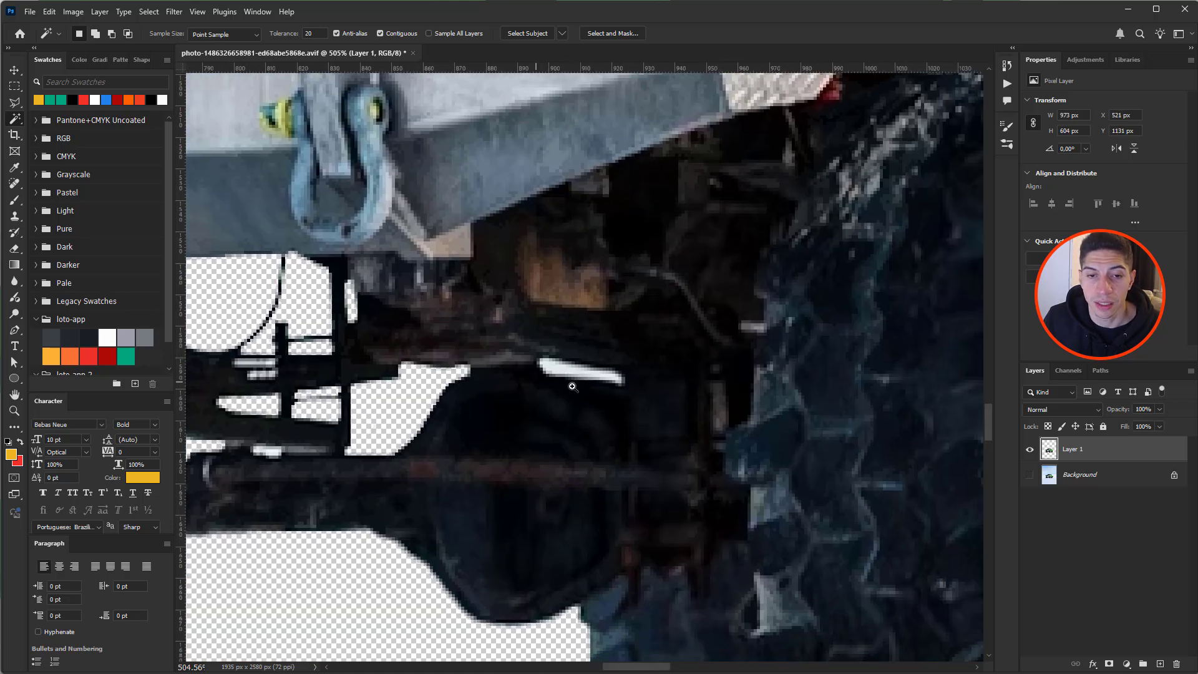
# - Magic-wand the white sliver near the rear wheel and the white triangle under the suspension
pyautogui.scroll(5, 571, 376)
pyautogui.click(551, 376)
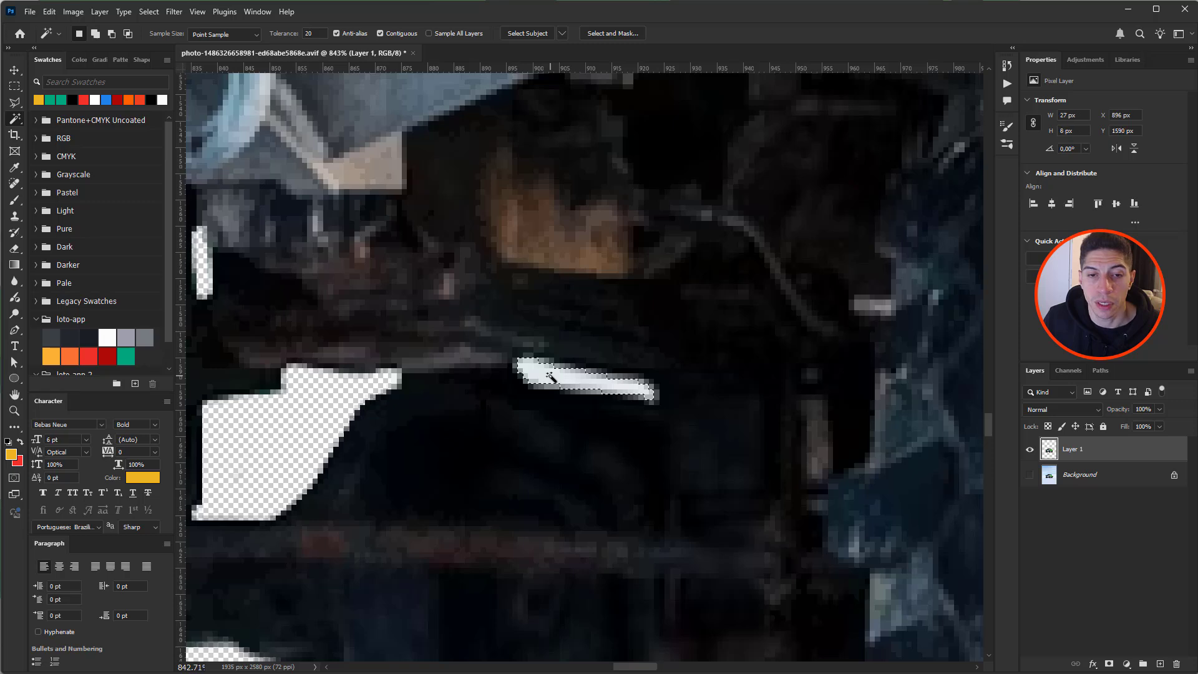
pyautogui.scroll(-10, 551, 377)
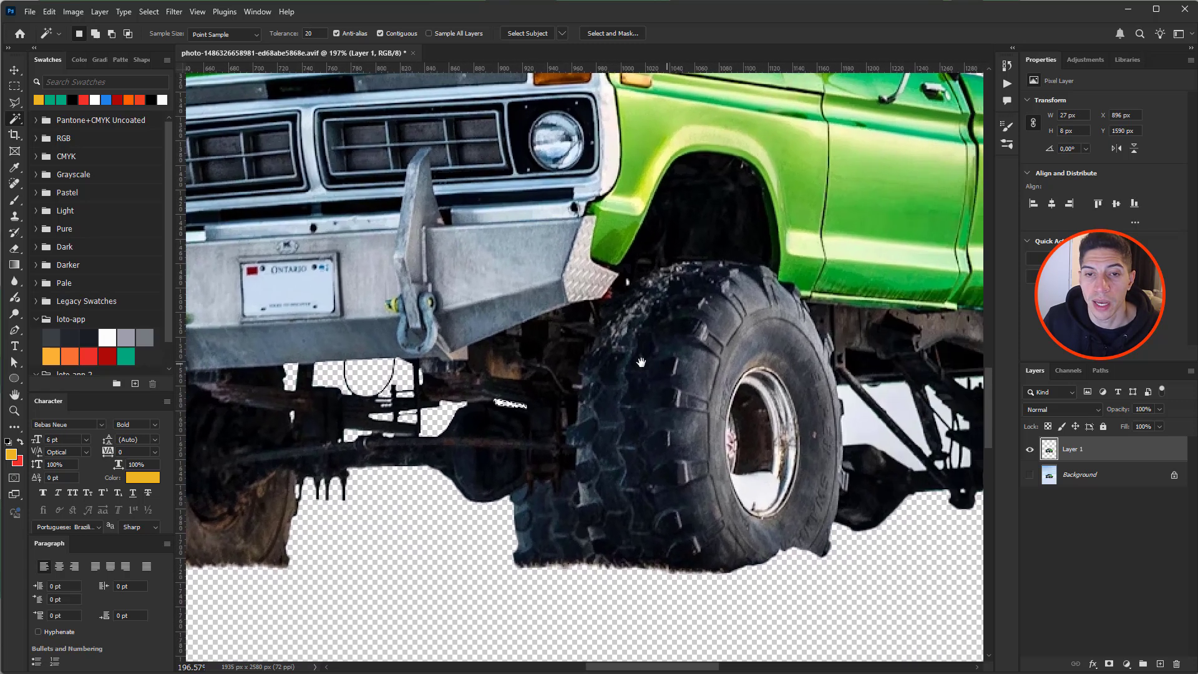
pyautogui.moveTo(641, 362); pyautogui.dragTo(438, 358)
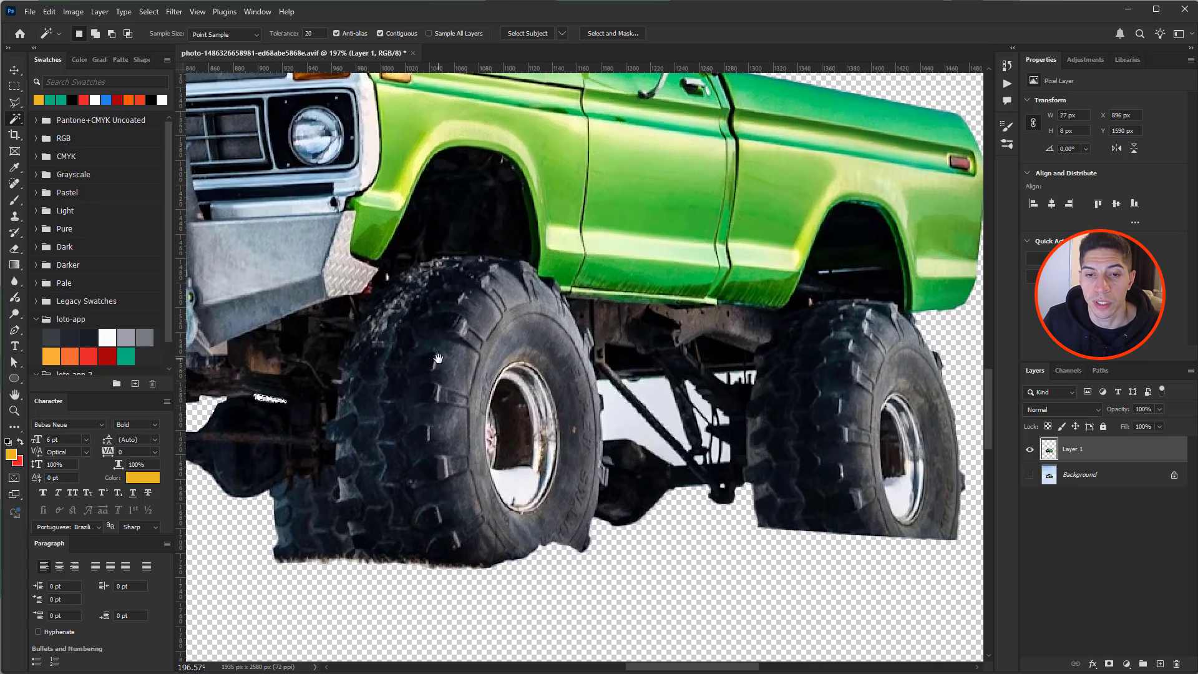
pyautogui.scroll(8, 577, 415)
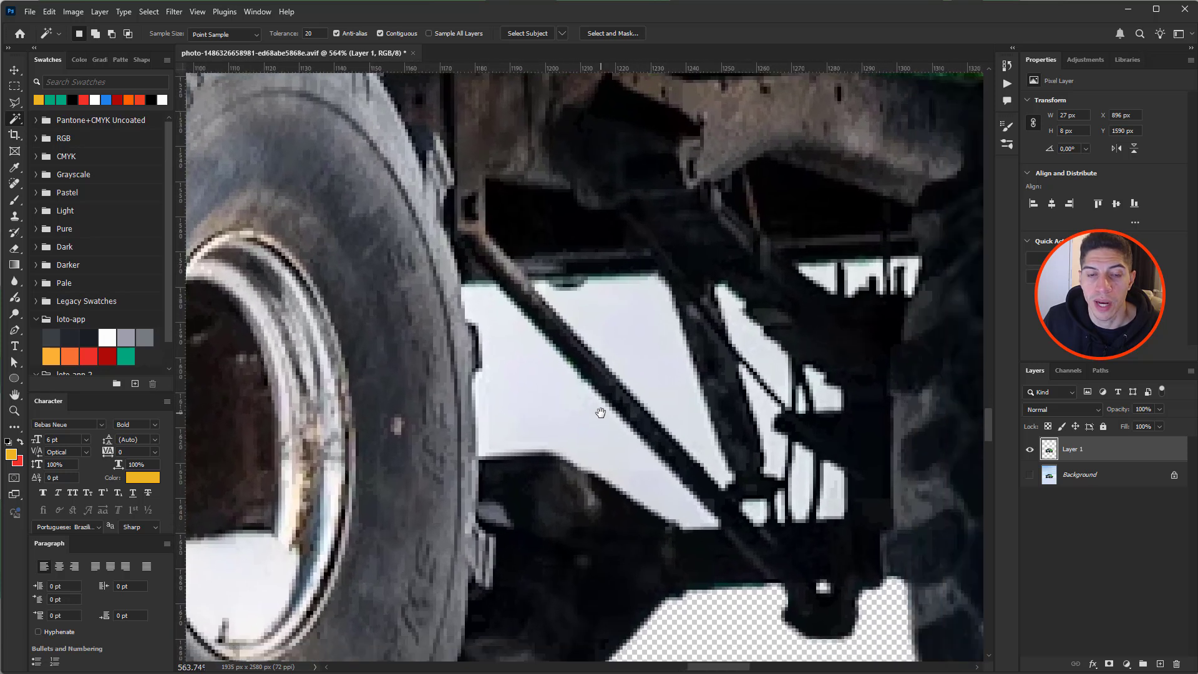
pyautogui.click(537, 373)
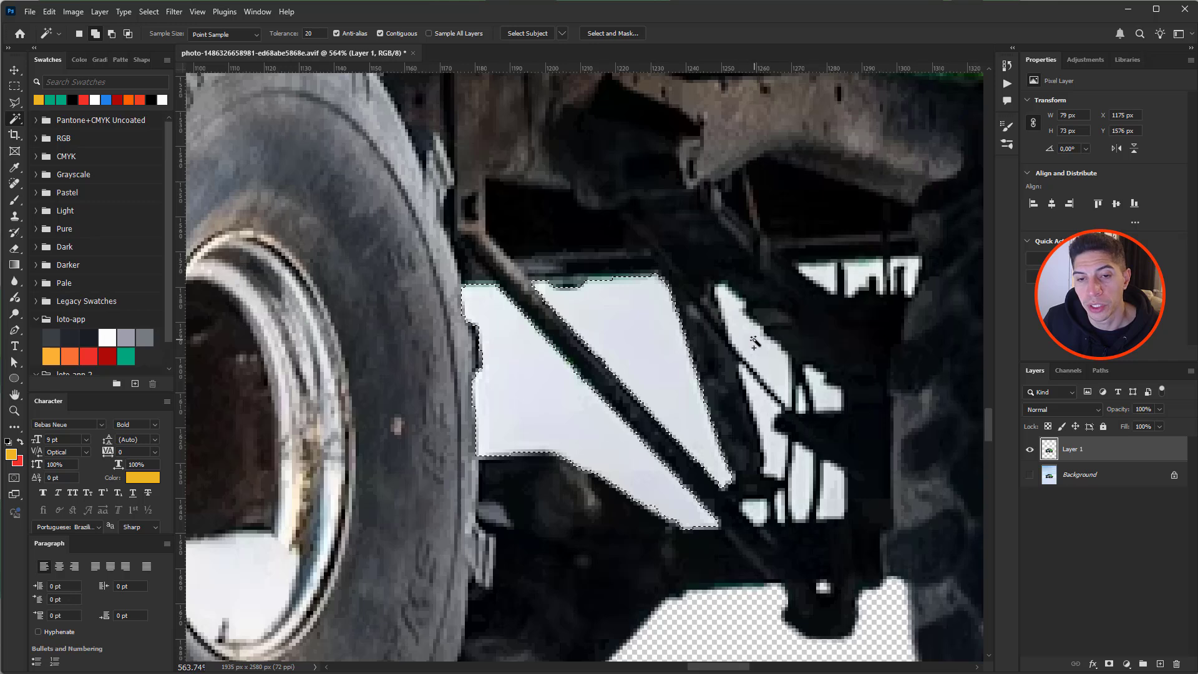
# - Add the remaining white strips and slivers between the struts, including the upper-right piece
pyautogui.keyDown('shift'); pyautogui.click(758, 402); pyautogui.keyUp('shift')
pyautogui.keyDown('shift'); pyautogui.click(805, 478); pyautogui.keyUp('shift')
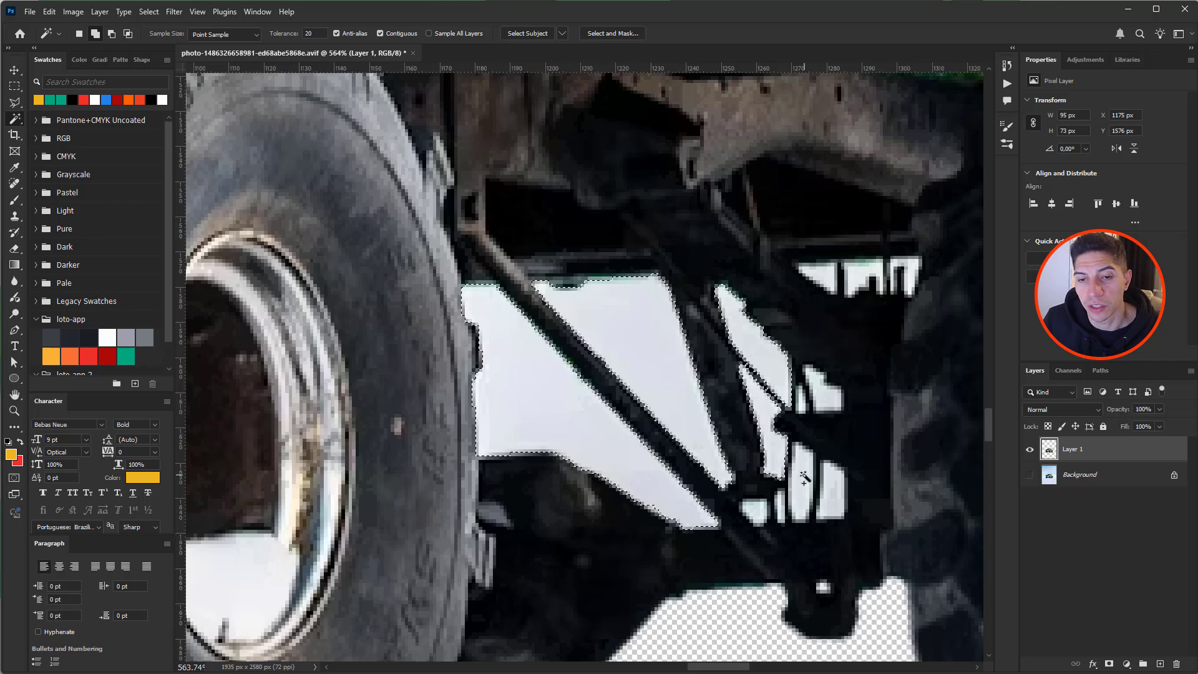
pyautogui.keyDown('shift'); pyautogui.click(781, 511); pyautogui.keyUp('shift')
pyautogui.keyDown('shift'); pyautogui.click(758, 513); pyautogui.keyUp('shift')
pyautogui.keyDown('shift'); pyautogui.click(835, 491); pyautogui.keyUp('shift')
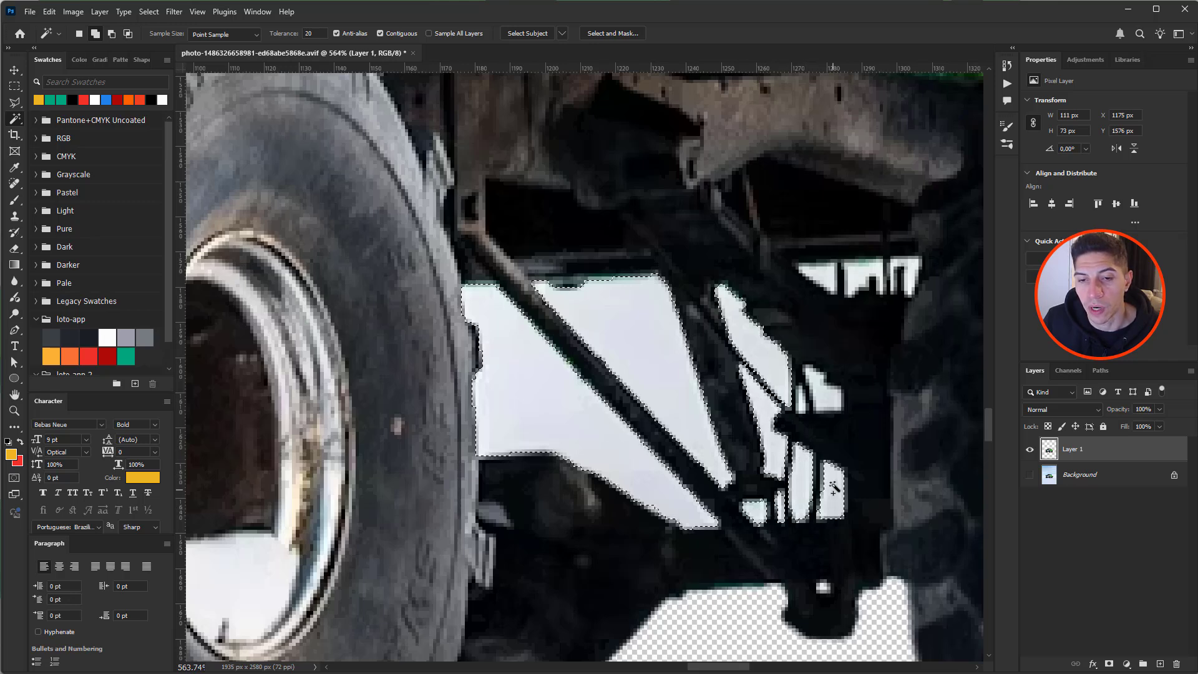
pyautogui.keyDown('shift'); pyautogui.click(828, 399); pyautogui.keyUp('shift')
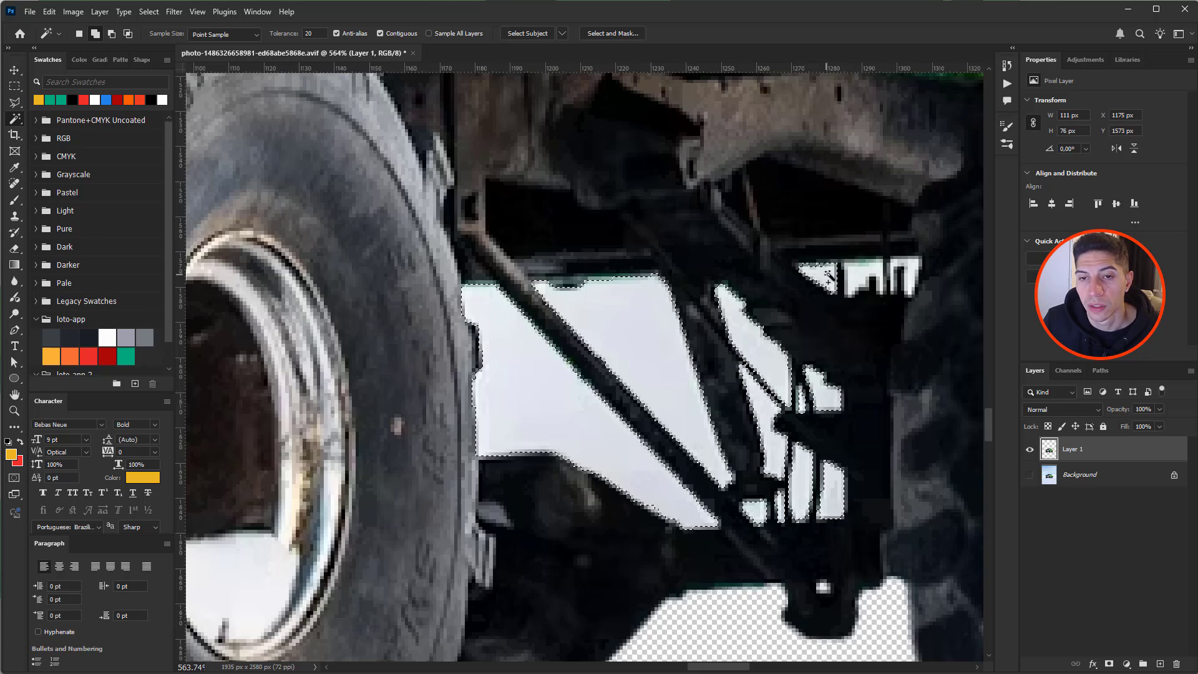
pyautogui.keyDown('shift'); pyautogui.click(907, 267); pyautogui.keyUp('shift')
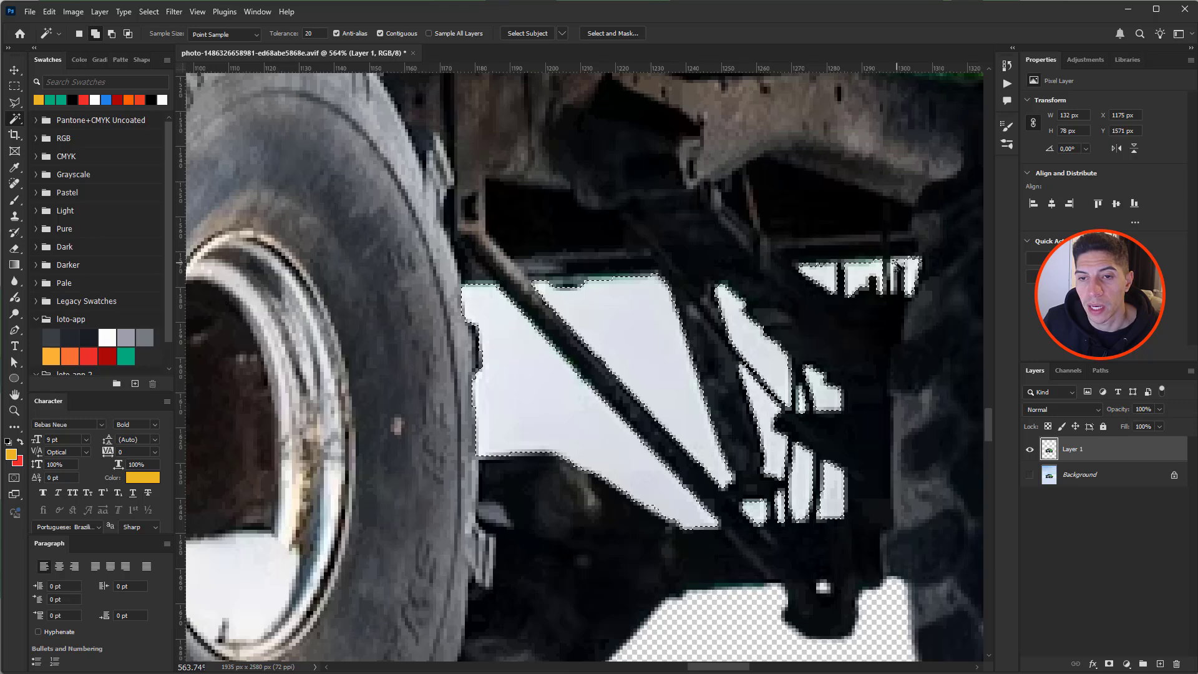
pyautogui.scroll(-5, 686, 293)
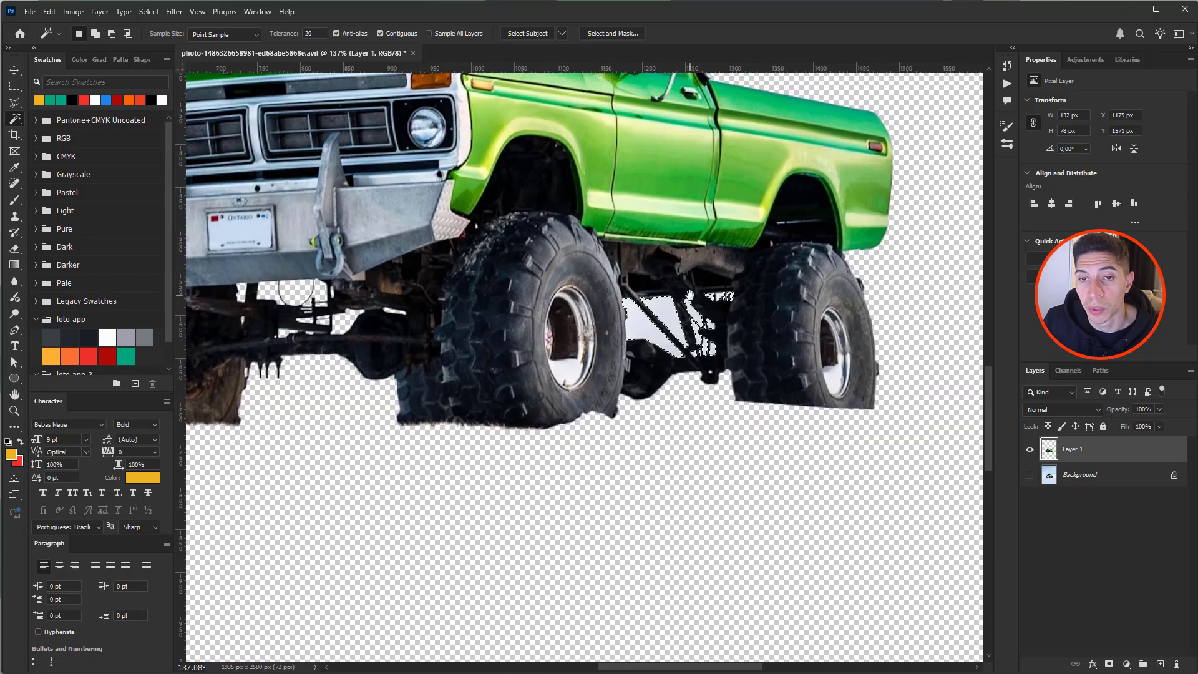
pyautogui.moveTo(690, 294); pyautogui.dragTo(762, 350)
pyautogui.scroll(-3, 763, 351)
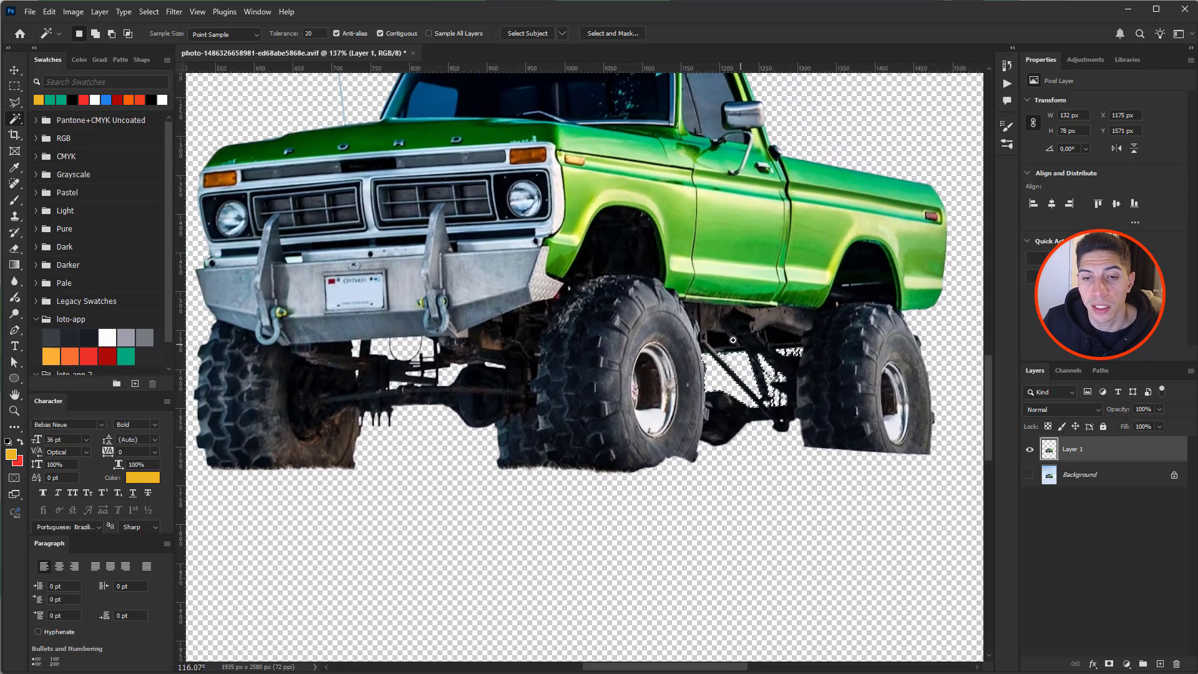
pyautogui.moveTo(653, 327); pyautogui.dragTo(674, 359)
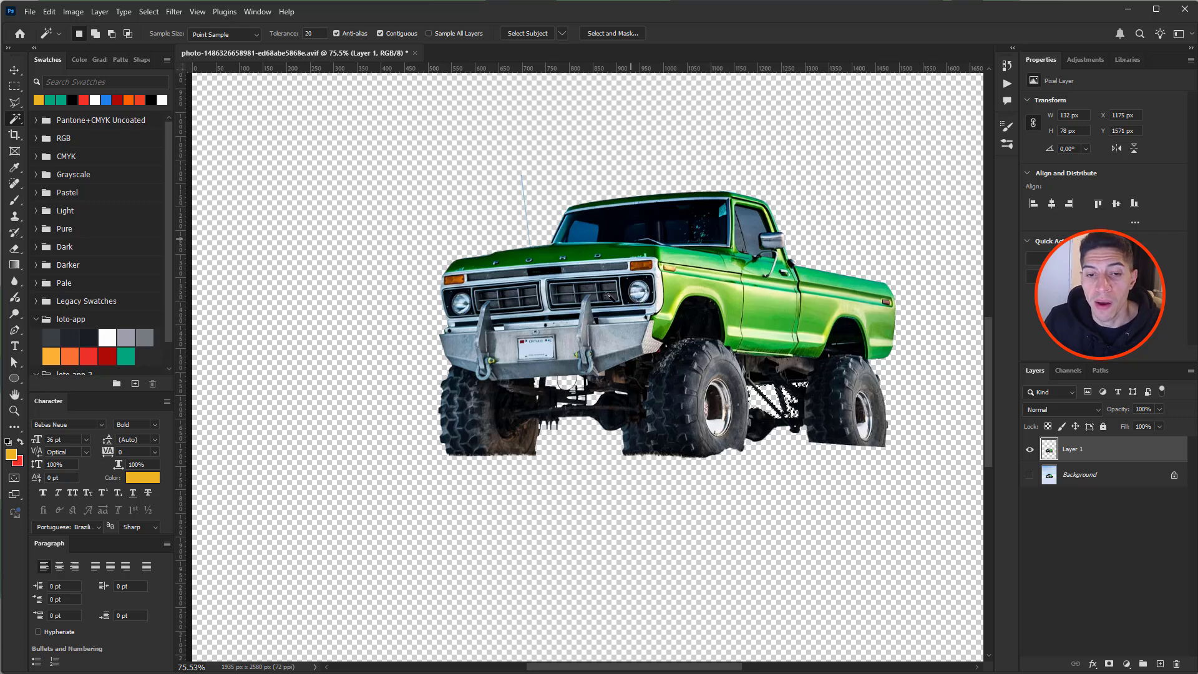
pyautogui.scroll(-3, 727, 345)
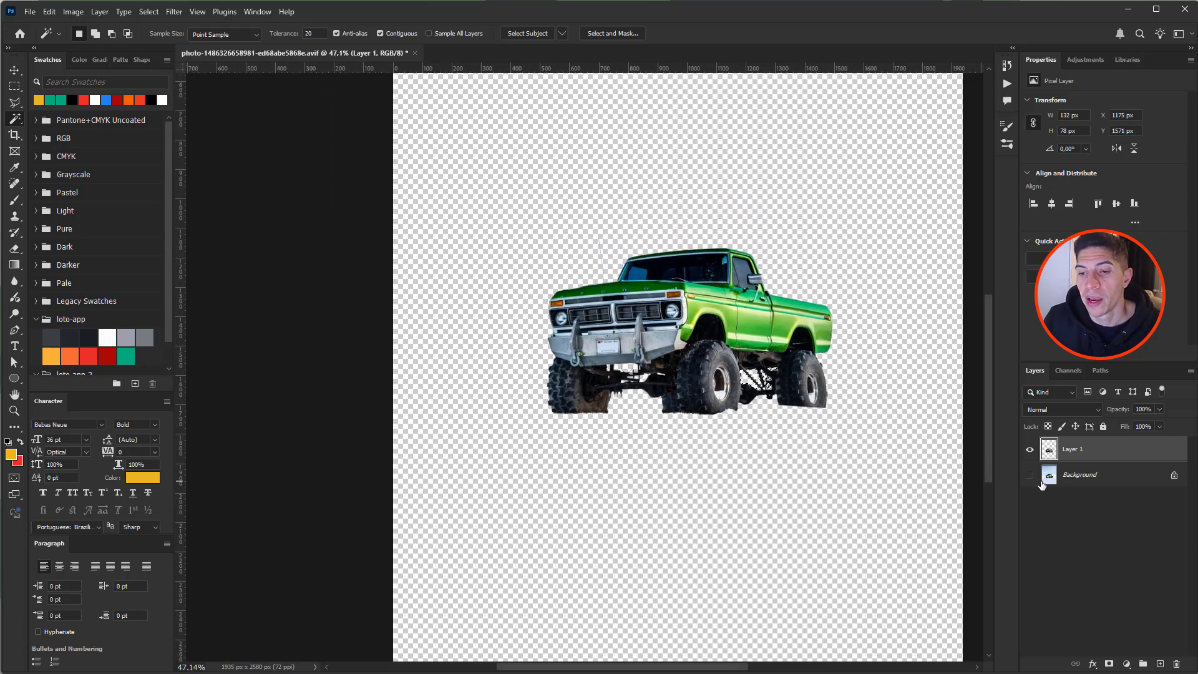
# - Start a Solid Color fill layer, then cancel and discard it
pyautogui.click(1127, 665)
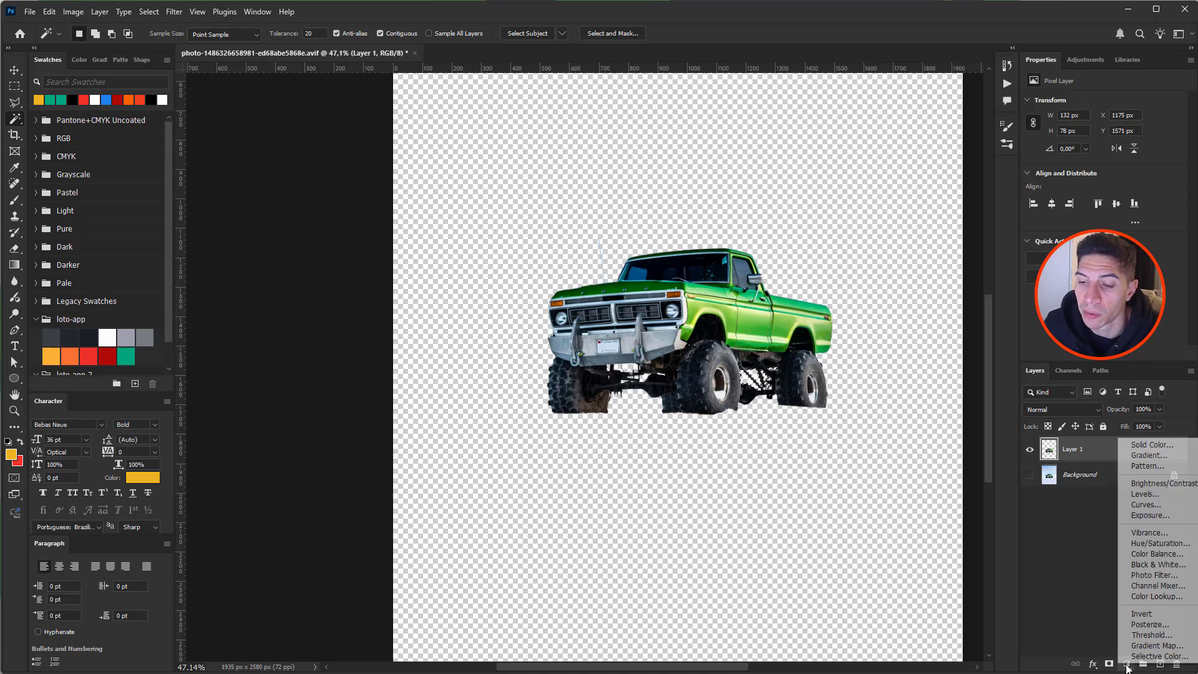
pyautogui.click(1151, 447)
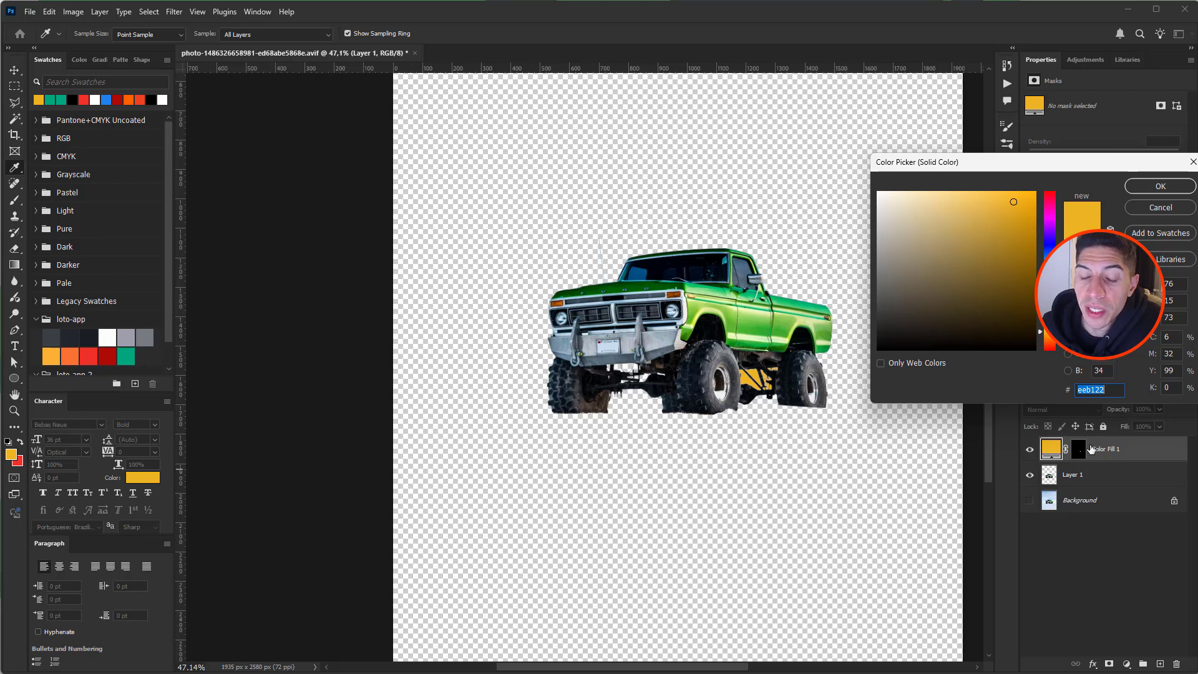
pyautogui.click(1159, 207)
pyautogui.press('w')
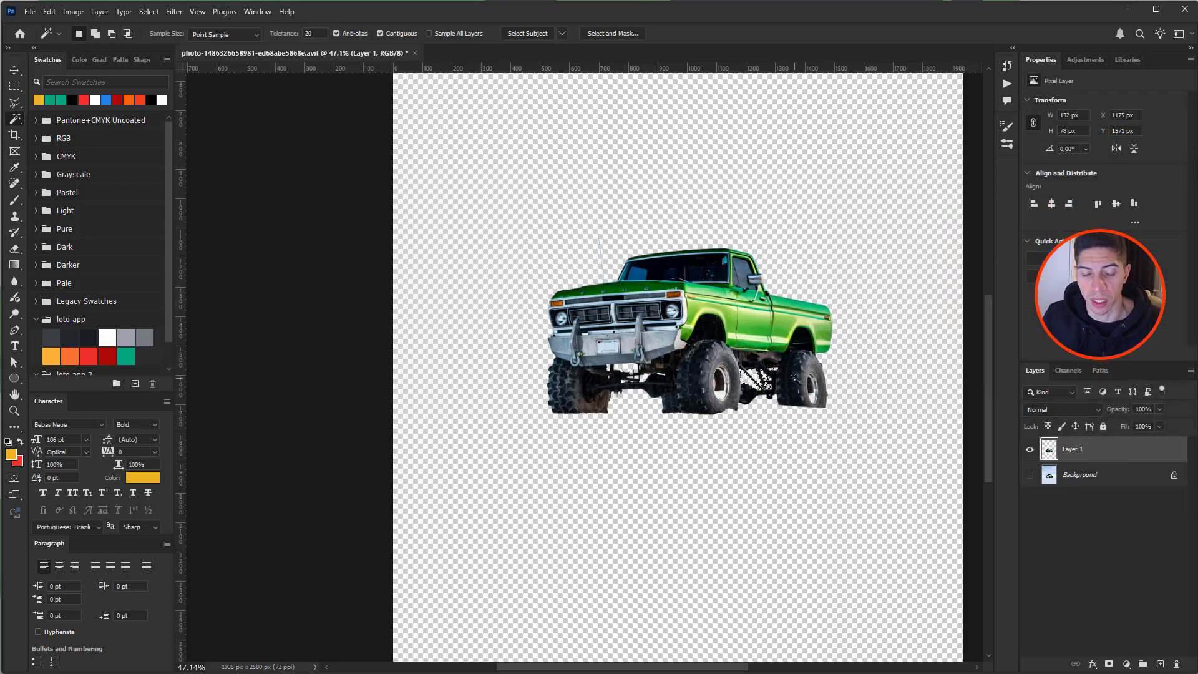
# - Deselect the undercarriage gaps and add a Solid Color fill layer in orange e08105
pyautogui.scroll(10, 776, 378)
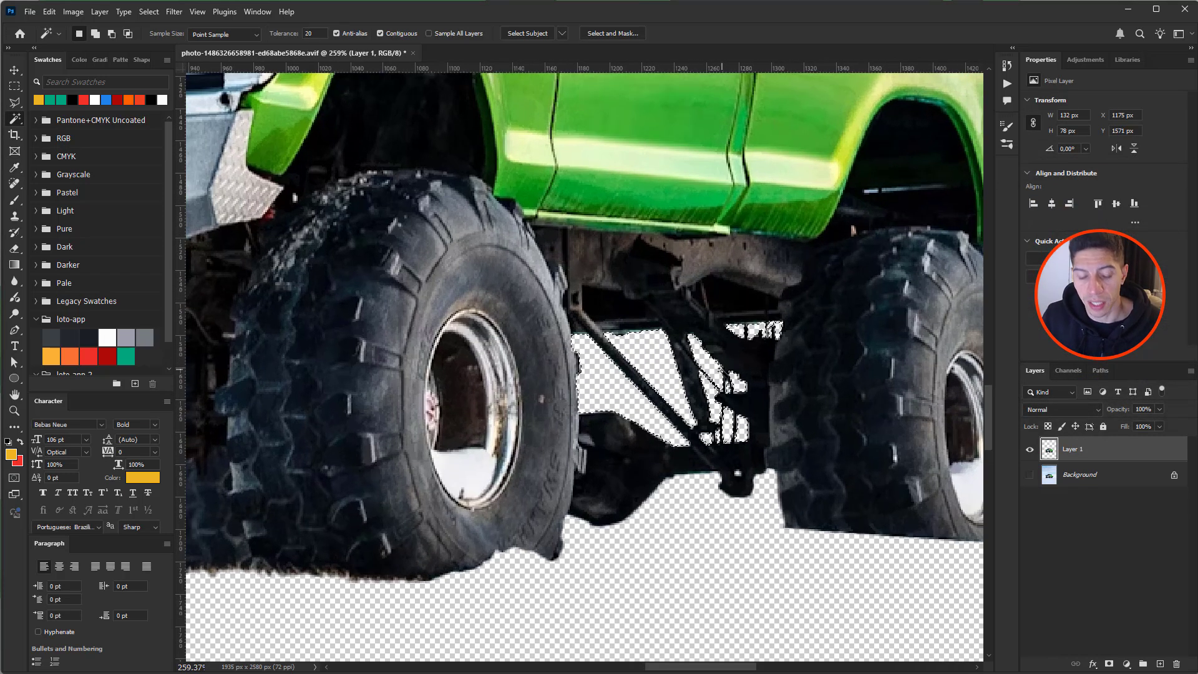
pyautogui.hotkey('ctrl', 'd')
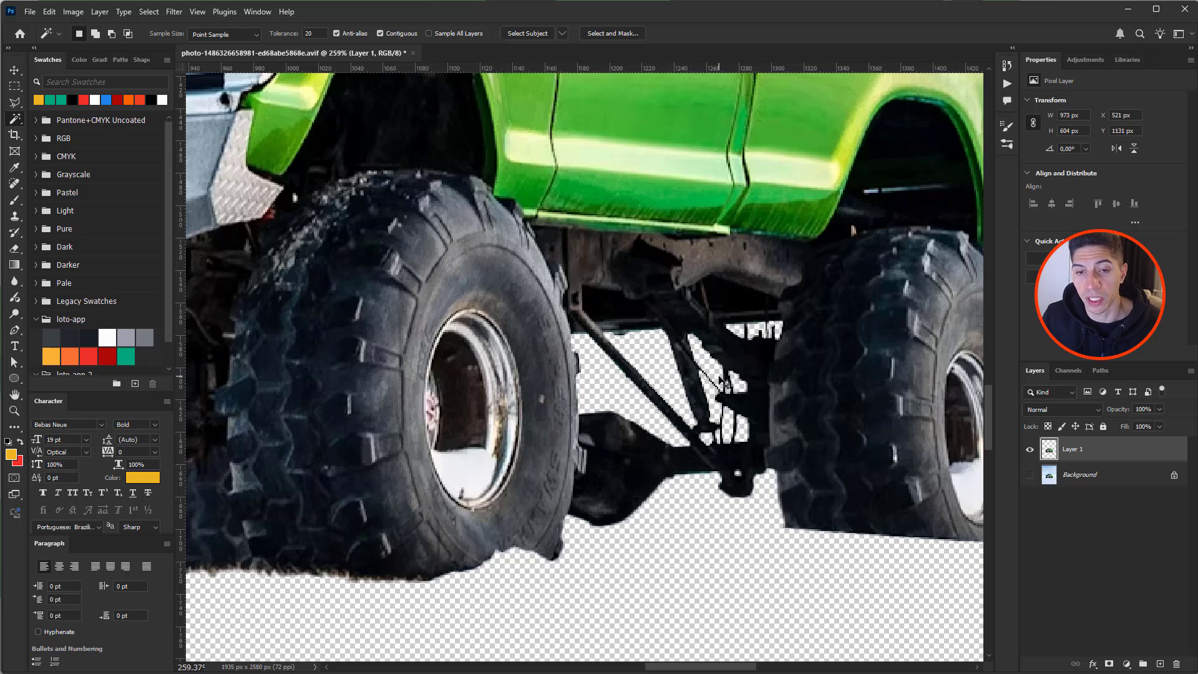
pyautogui.click(1127, 665)
pyautogui.click(1165, 447)
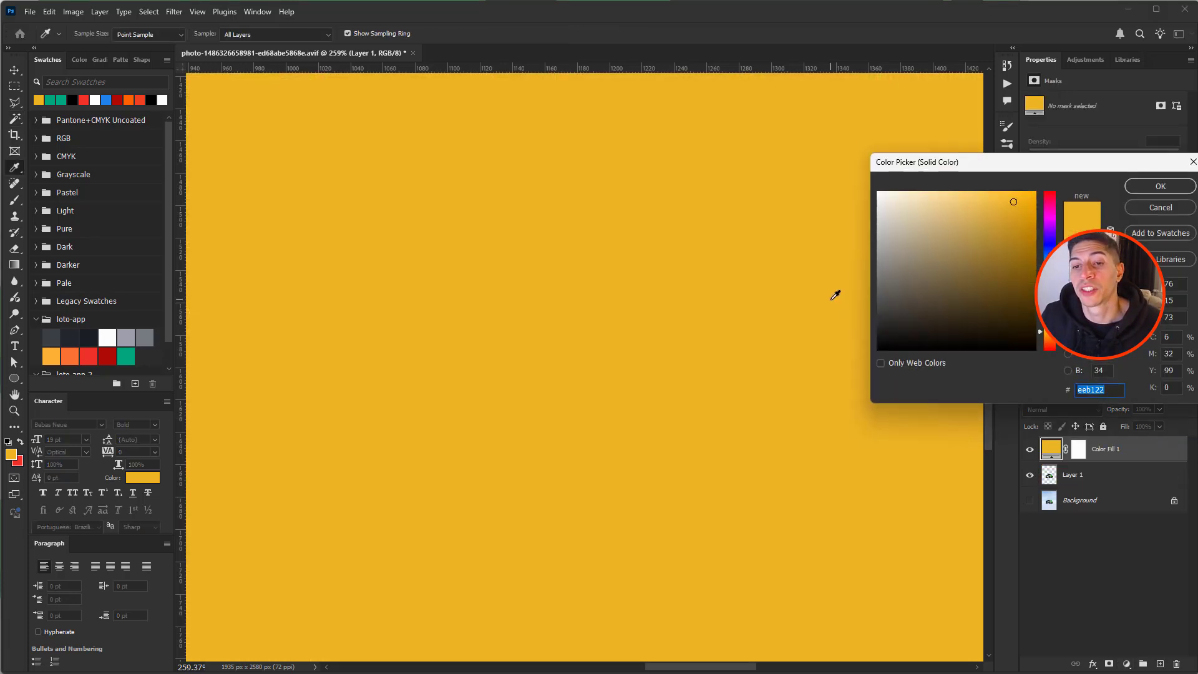
pyautogui.scroll(-8, 786, 294)
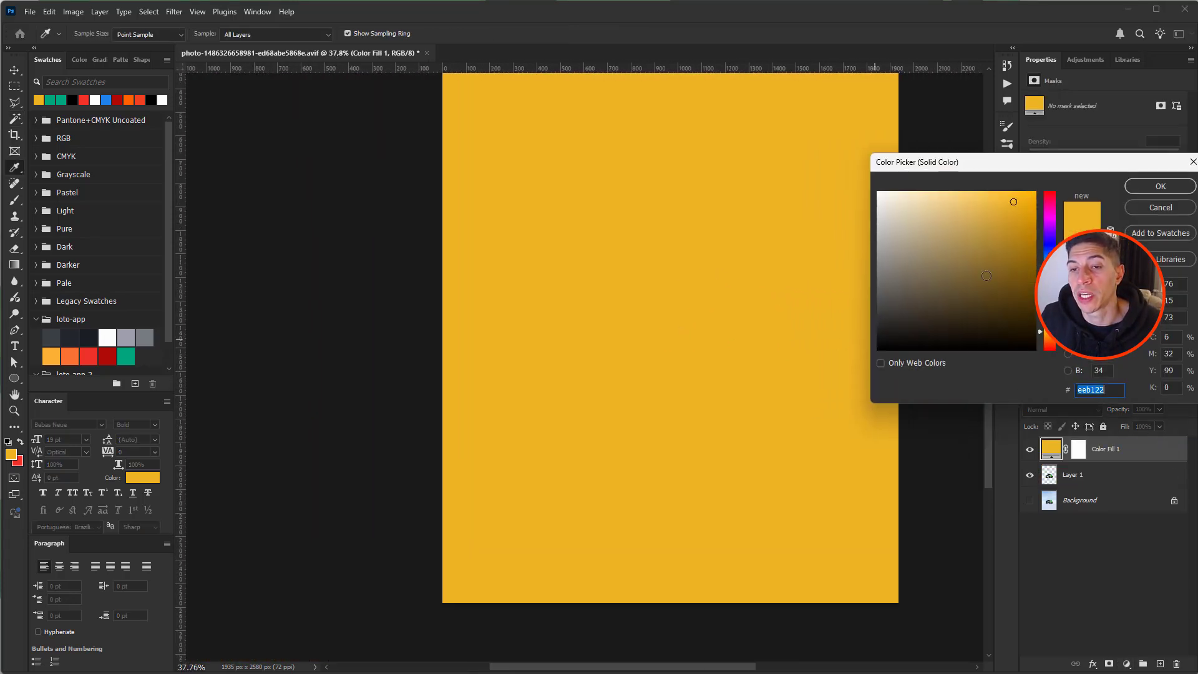
pyautogui.moveTo(1022, 242); pyautogui.dragTo(1035, 214)
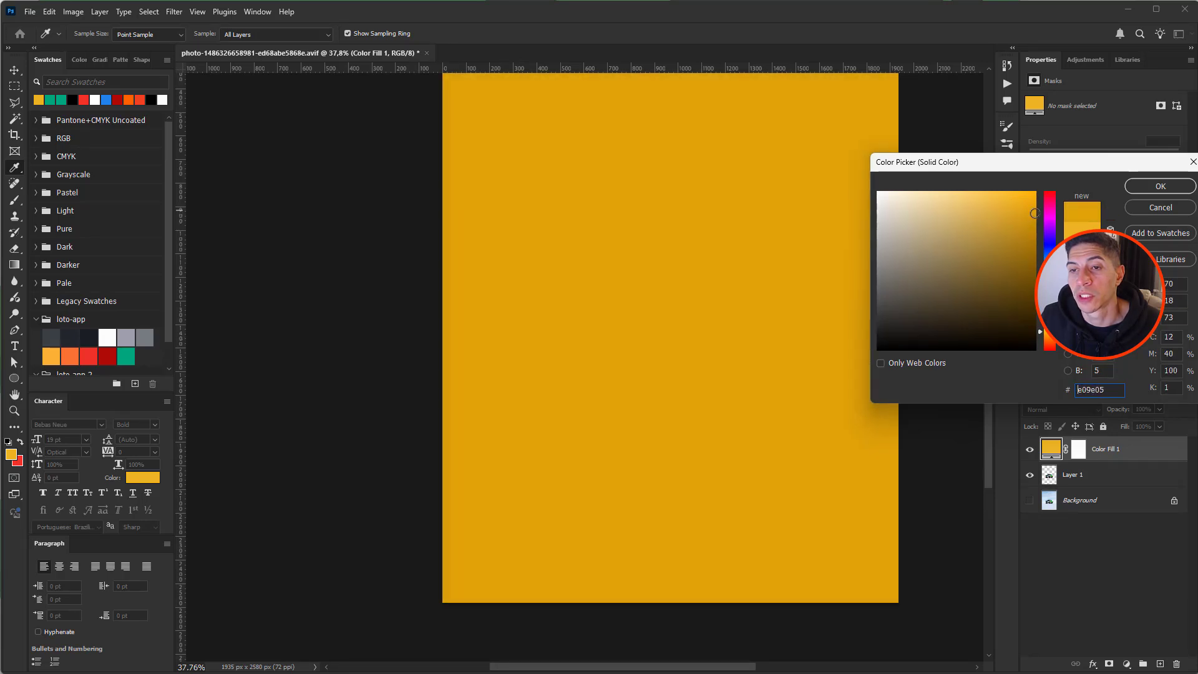
pyautogui.moveTo(1051, 338); pyautogui.dragTo(1054, 342)
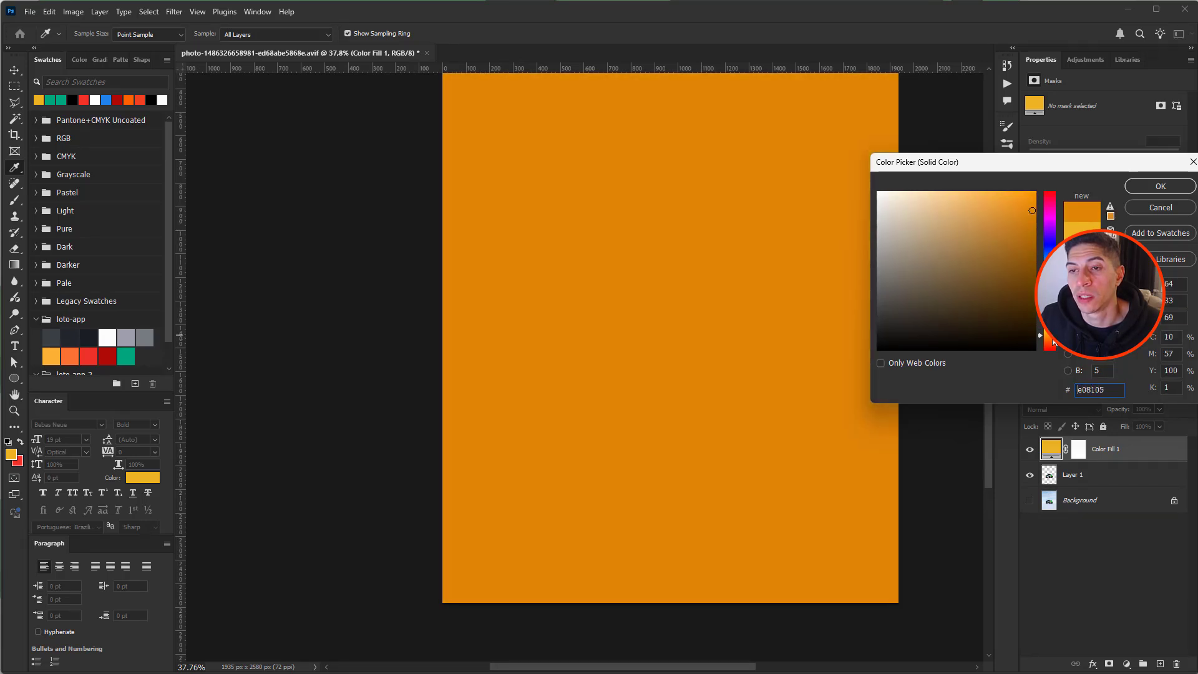
pyautogui.click(1161, 186)
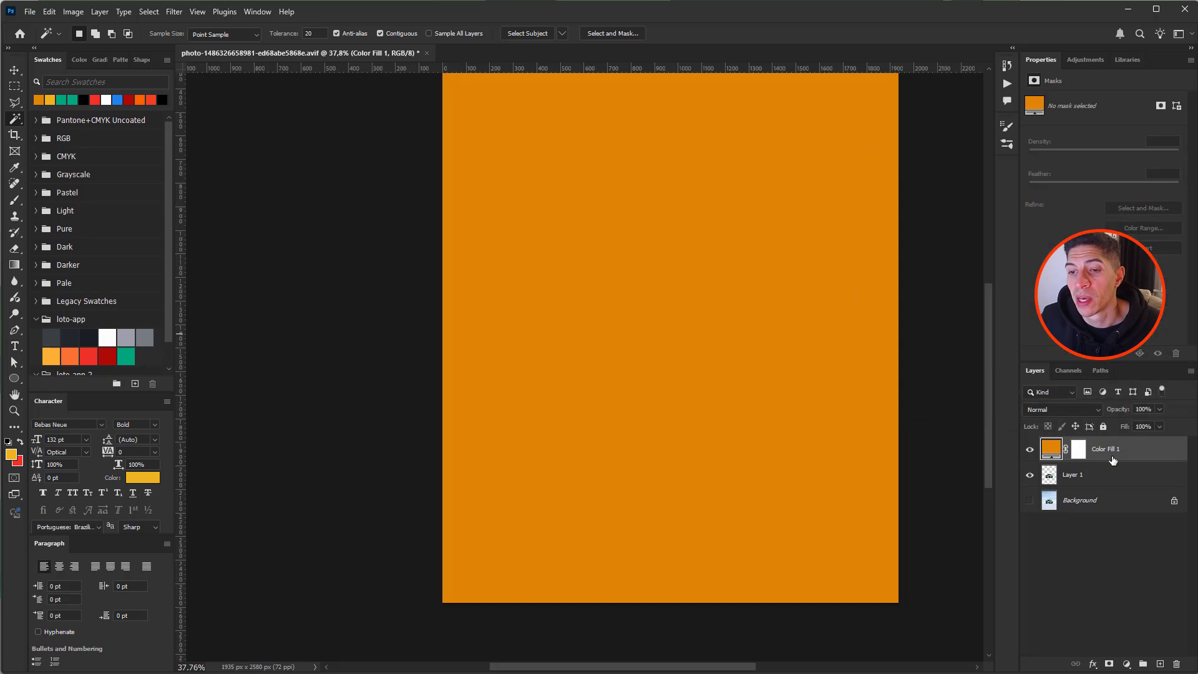
# - Move Color Fill 1 beneath Layer 1 and zoom in on the truck's wheel arch
pyautogui.moveTo(1125, 450); pyautogui.dragTo(1133, 481)
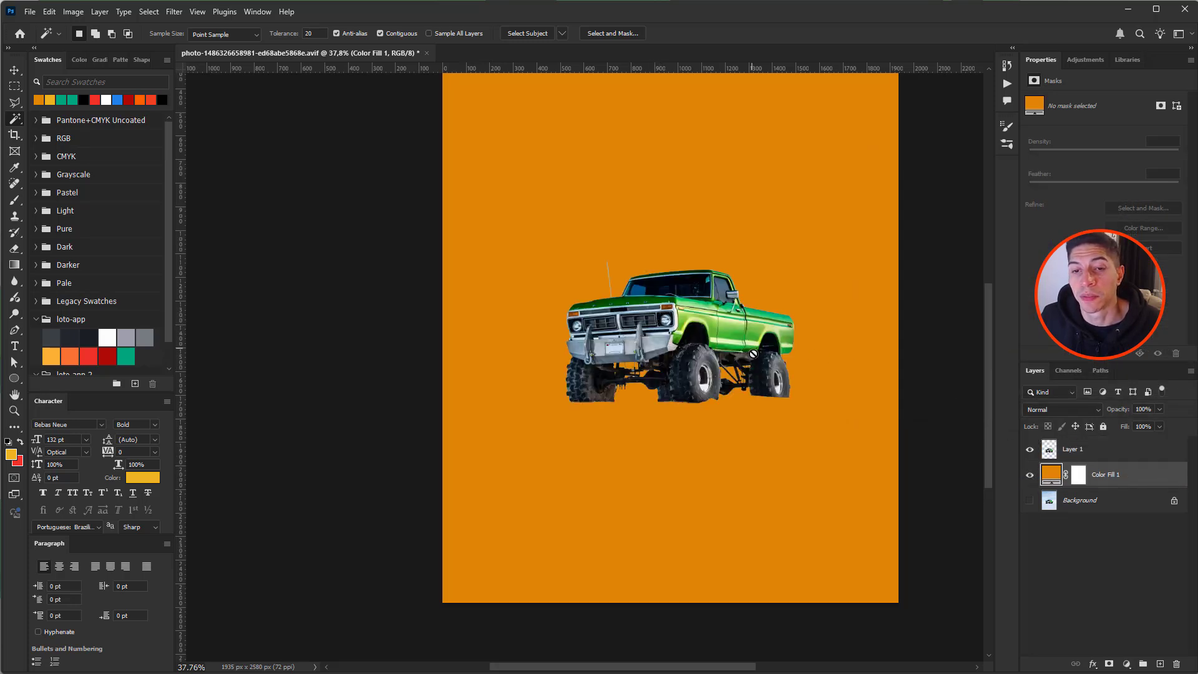
pyautogui.moveTo(752, 306); pyautogui.dragTo(517, 279)
pyautogui.moveTo(851, 443); pyautogui.dragTo(866, 181)
# - Inspect the truck's cut edges and underside against the orange, then zoom back out
pyautogui.moveTo(842, 398); pyautogui.dragTo(891, 203)
pyautogui.moveTo(841, 281); pyautogui.dragTo(799, 287)
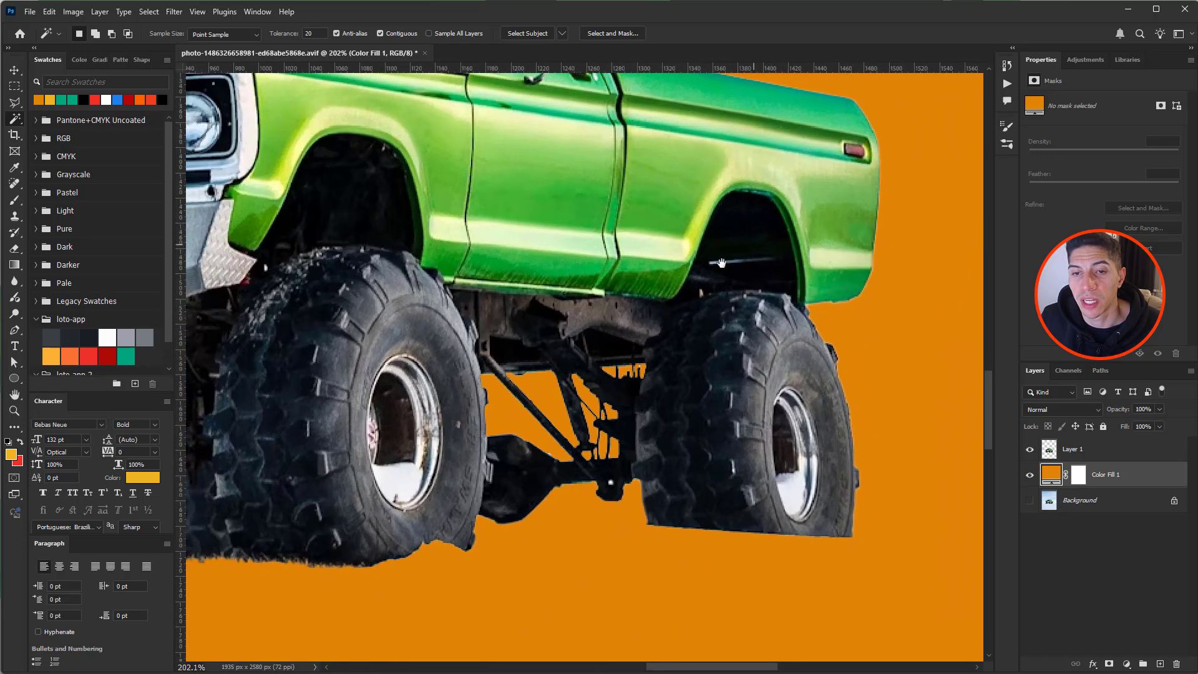
pyautogui.moveTo(638, 281); pyautogui.dragTo(1007, 224)
pyautogui.moveTo(919, 242); pyautogui.dragTo(727, 232)
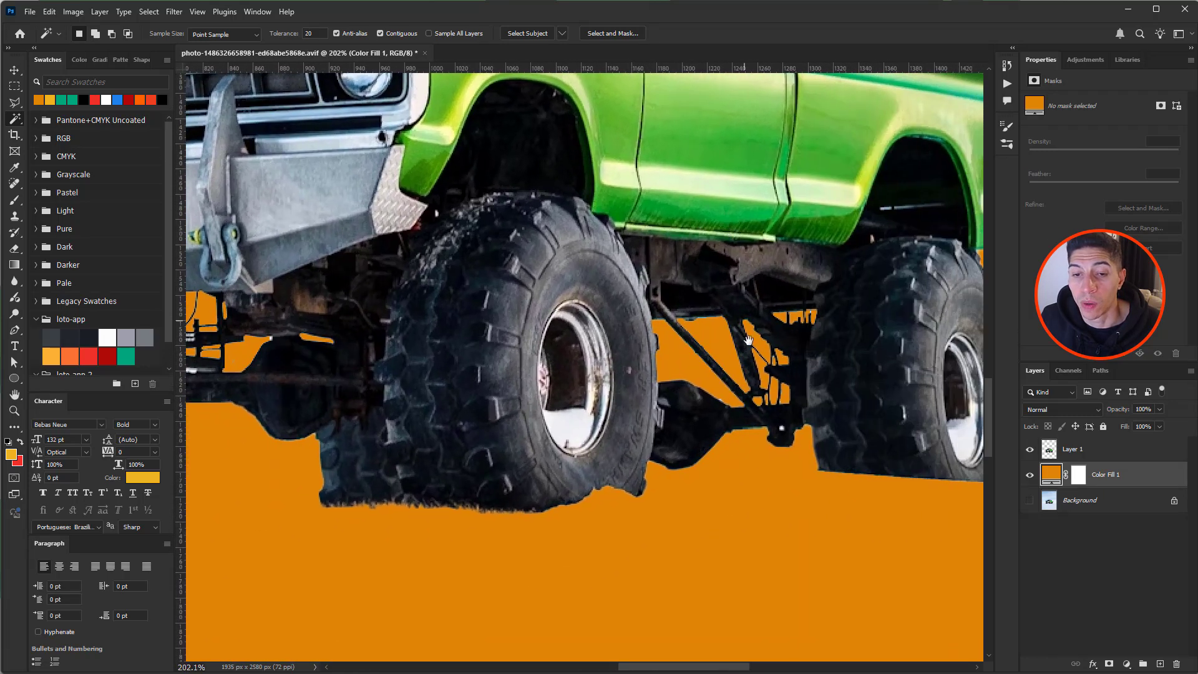
pyautogui.moveTo(779, 388); pyautogui.dragTo(716, 303)
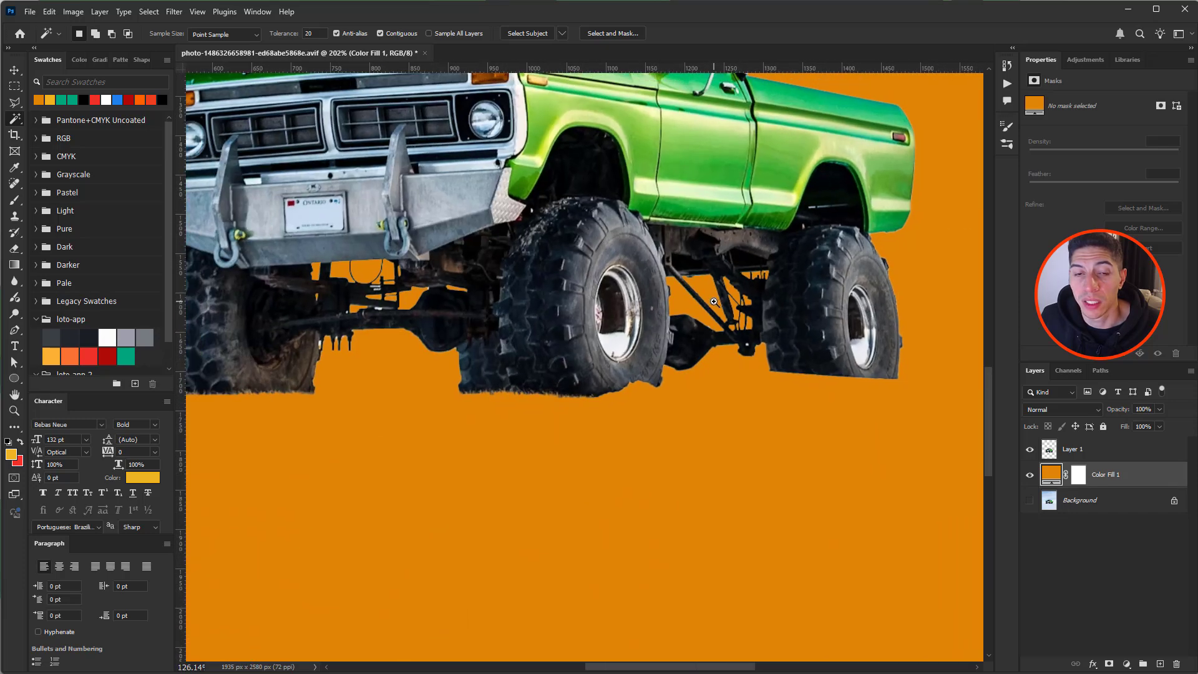
pyautogui.moveTo(586, 291); pyautogui.dragTo(767, 369)
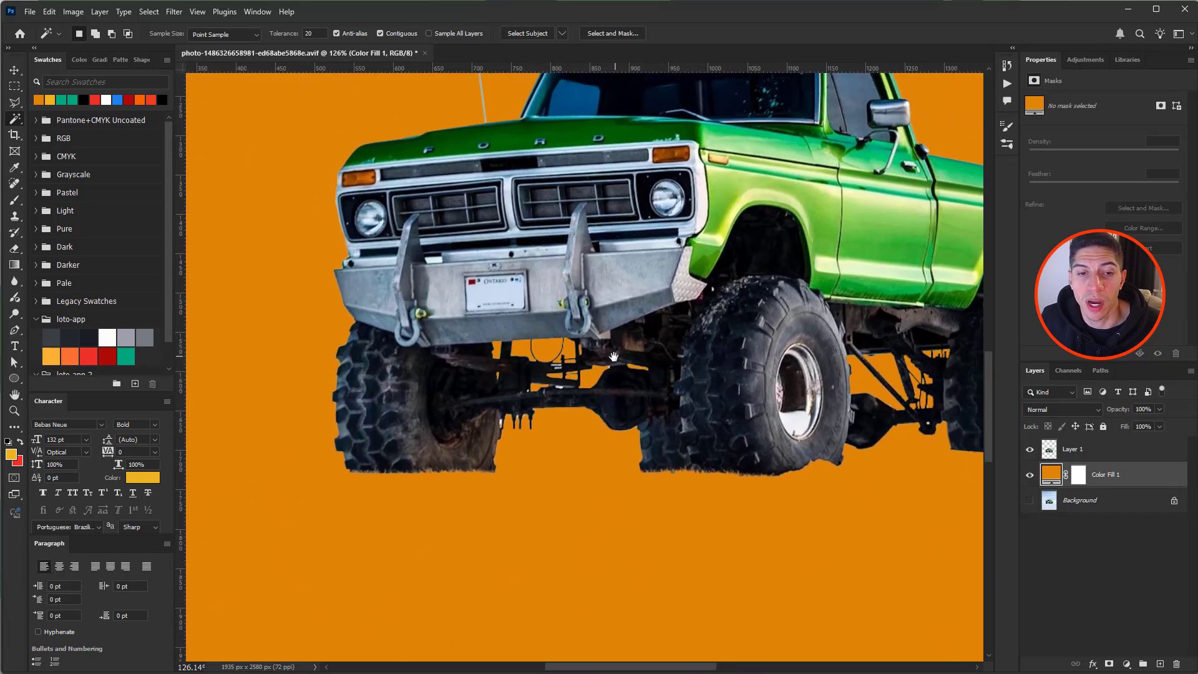
pyautogui.moveTo(648, 314); pyautogui.dragTo(610, 339)
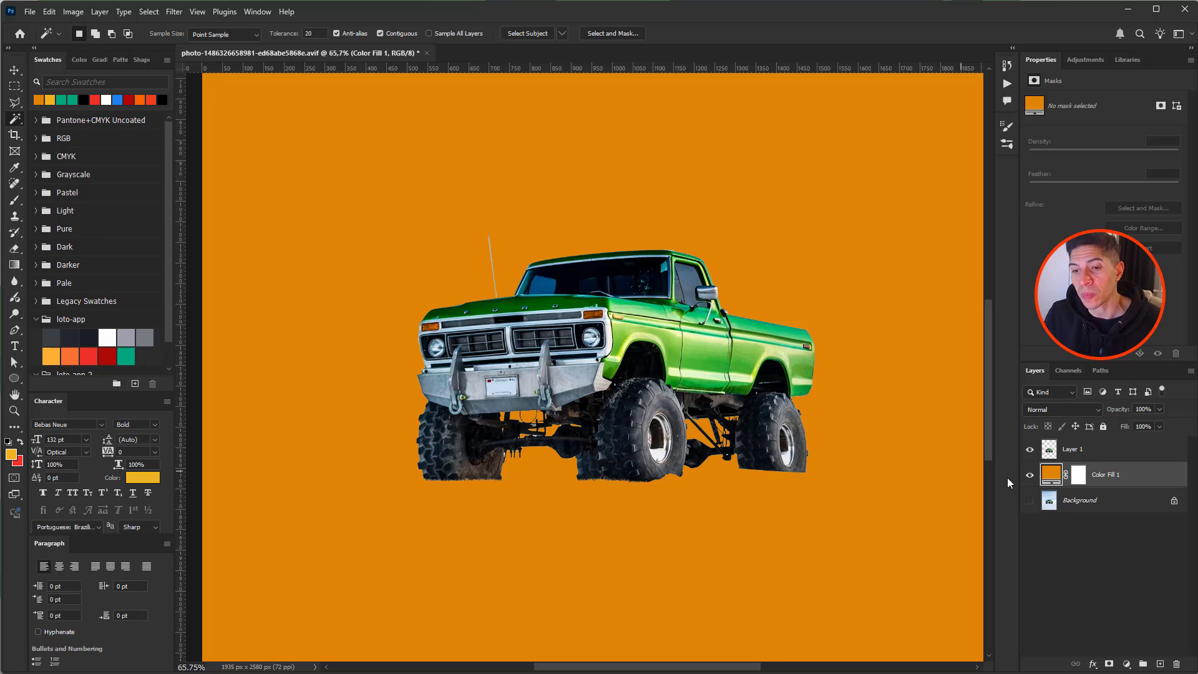
pyautogui.click(1069, 450)
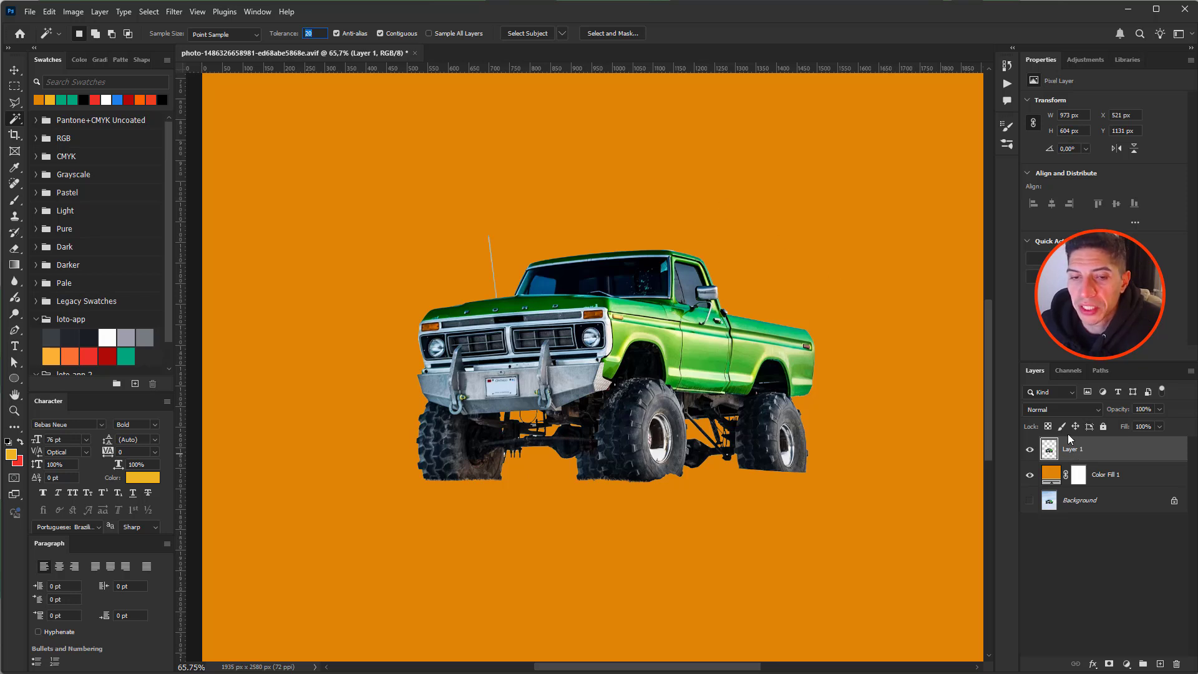
pyautogui.moveTo(694, 329); pyautogui.dragTo(736, 359)
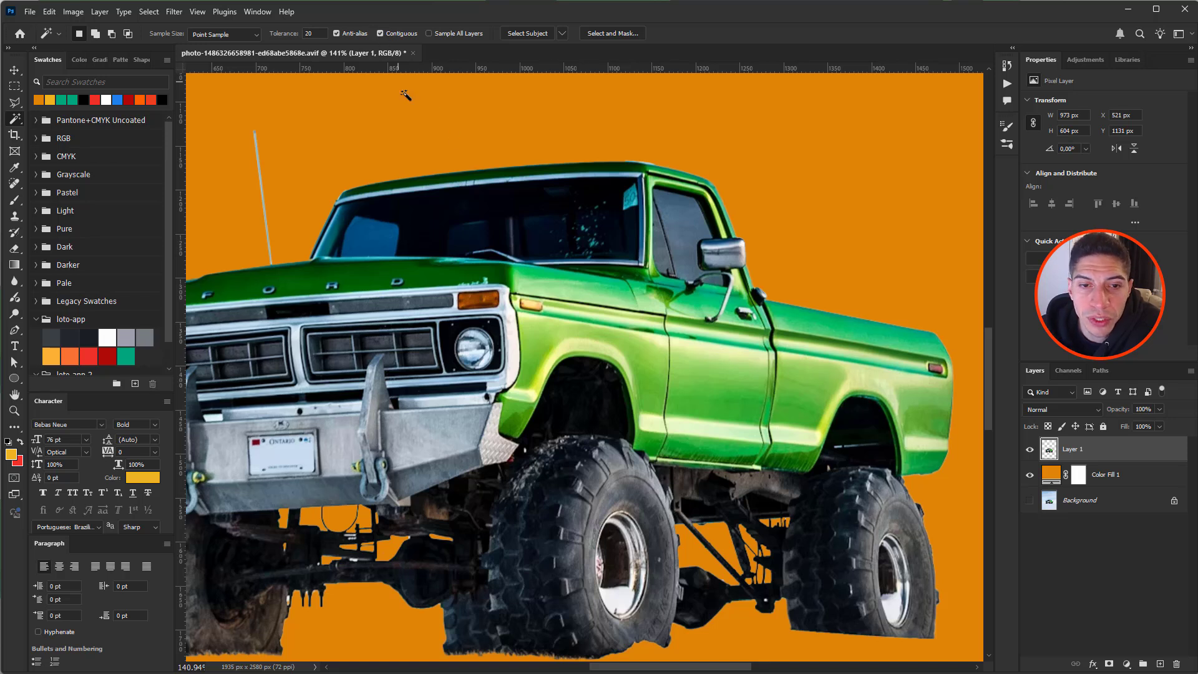
# - Test-select the front fender, headlight area and door panel, then deselect
pyautogui.click(596, 335)
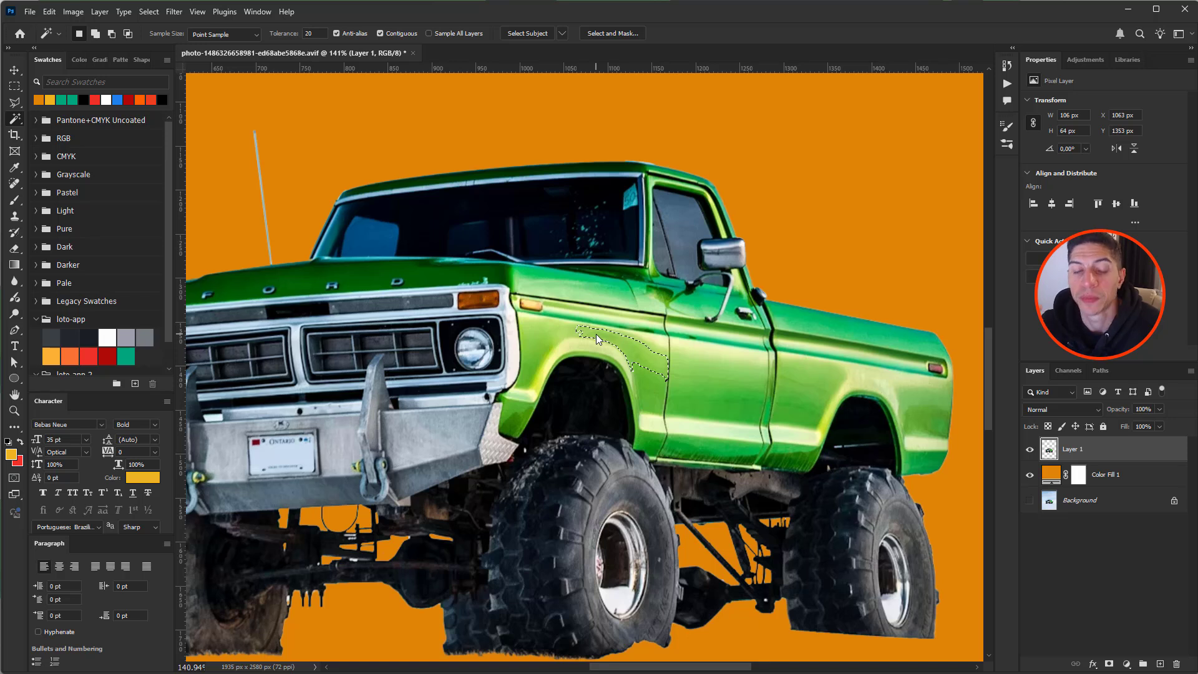
pyautogui.press('shift')
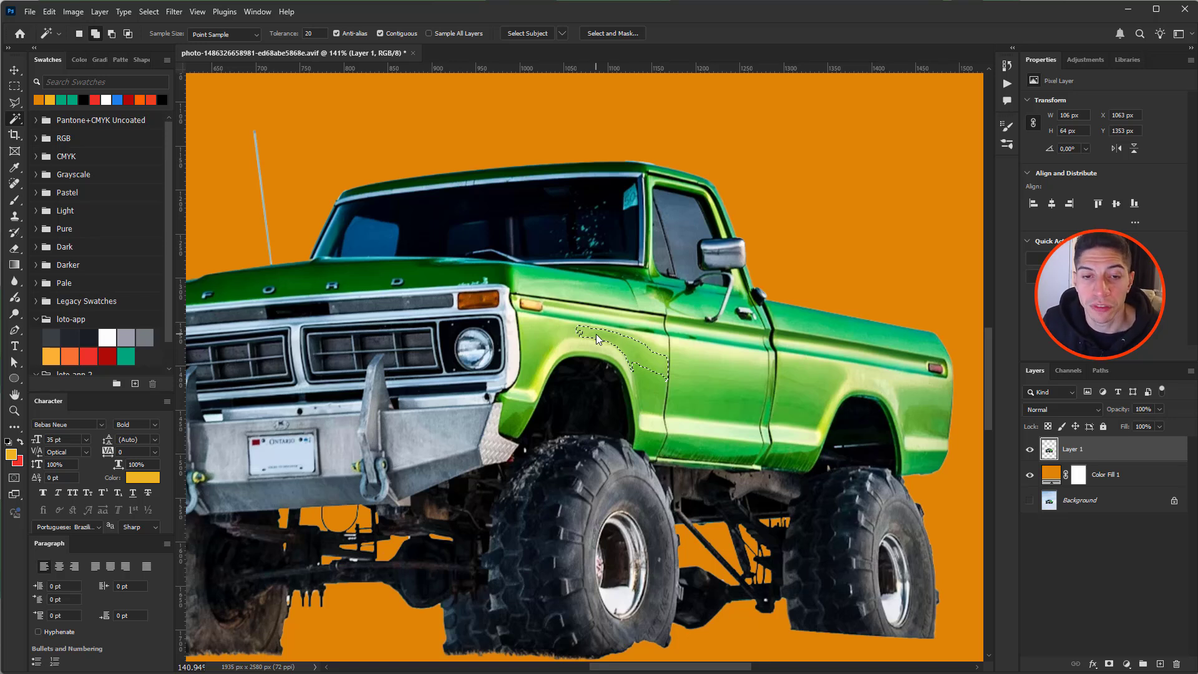
pyautogui.keyDown('shift'); pyautogui.click(558, 332); pyautogui.keyUp('shift')
pyautogui.keyDown('shift'); pyautogui.click(533, 359); pyautogui.keyUp('shift')
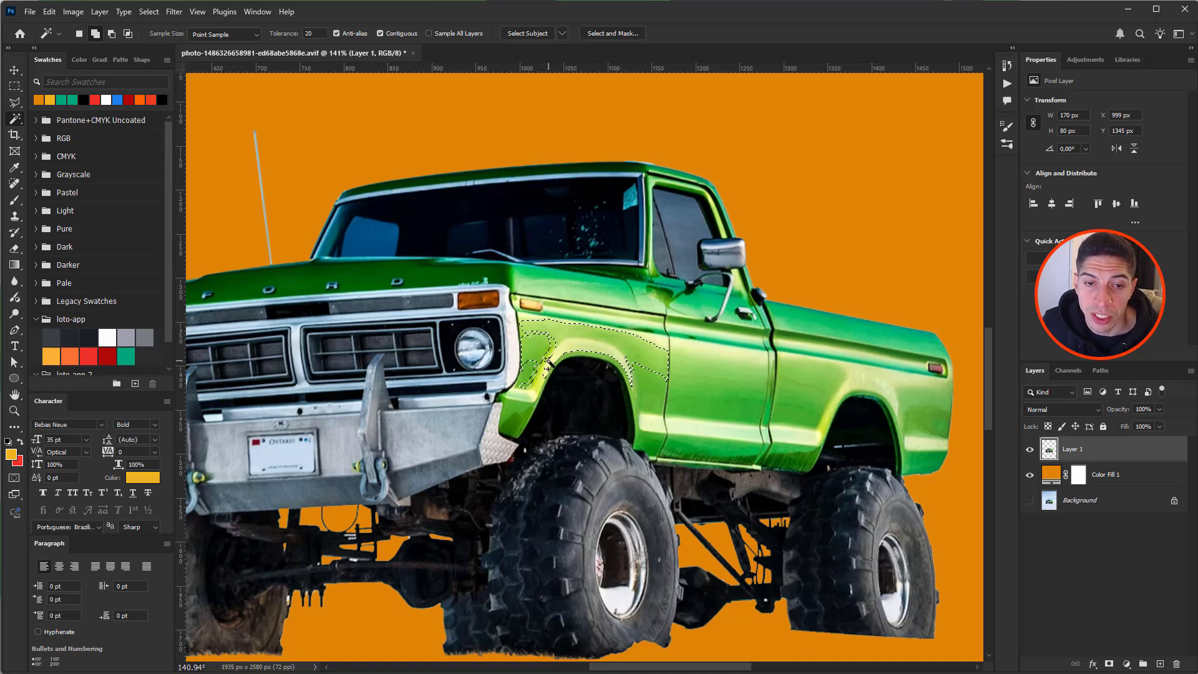
pyautogui.keyDown('shift'); pyautogui.click(703, 372); pyautogui.keyUp('shift')
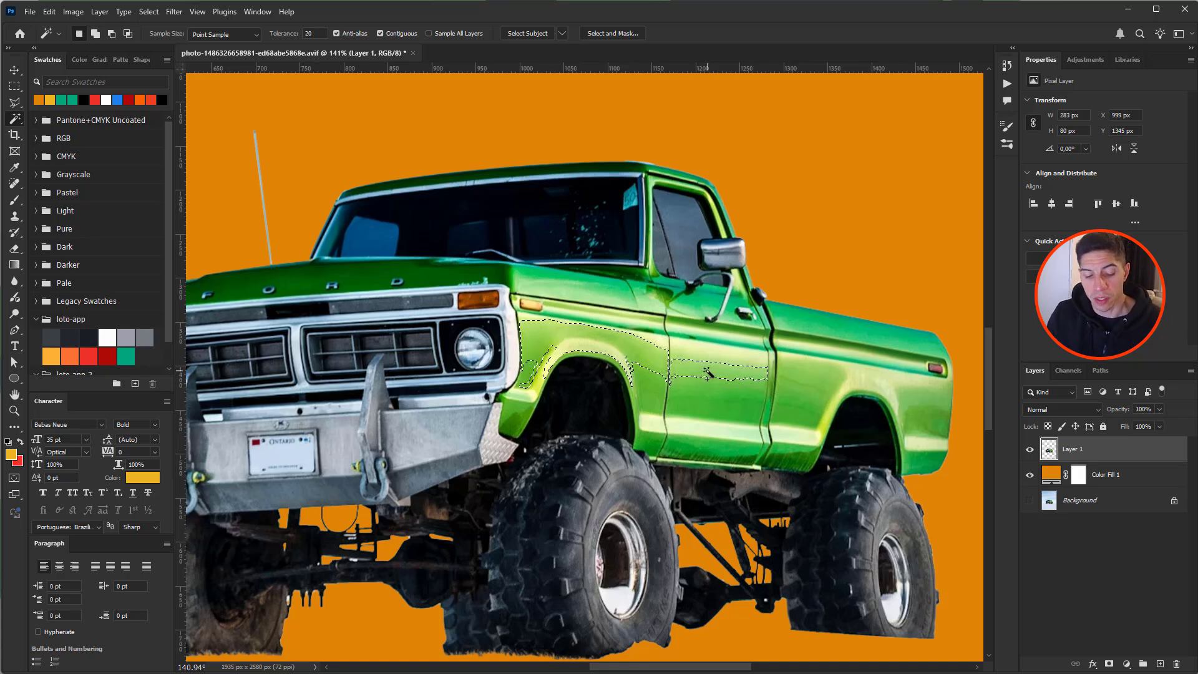
pyautogui.hotkey('ctrl', 'd')
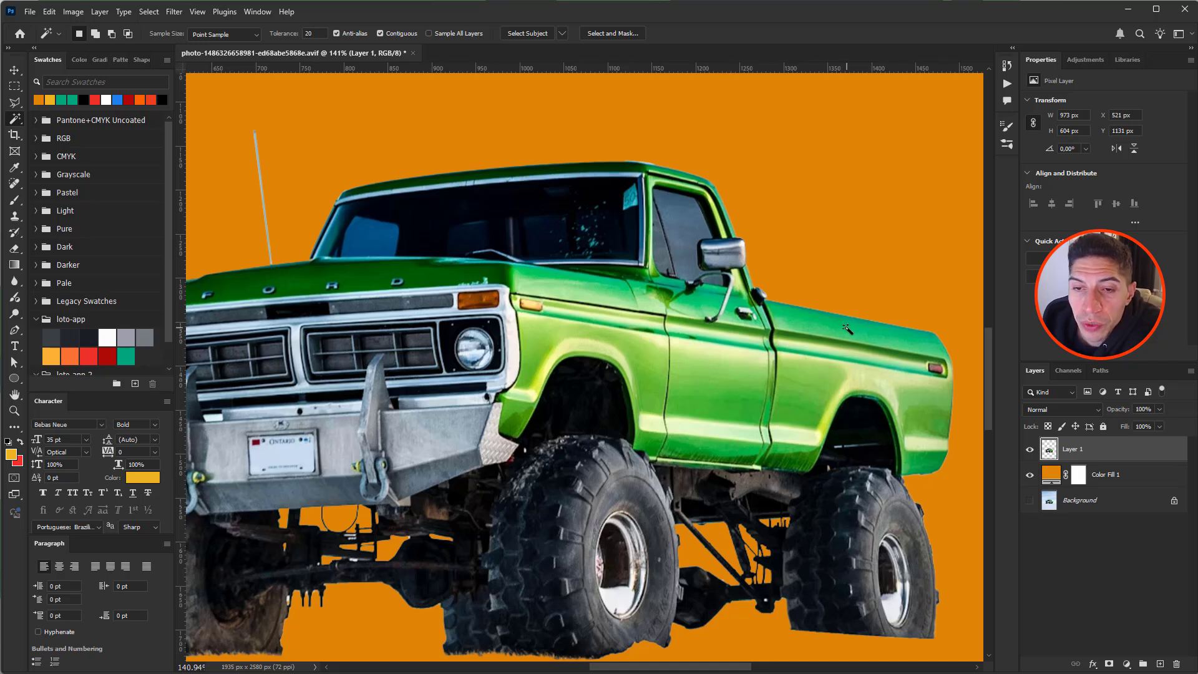
# - Set the Magic Wand tolerance to 80 and reselect the truck bed
pyautogui.click(872, 334)
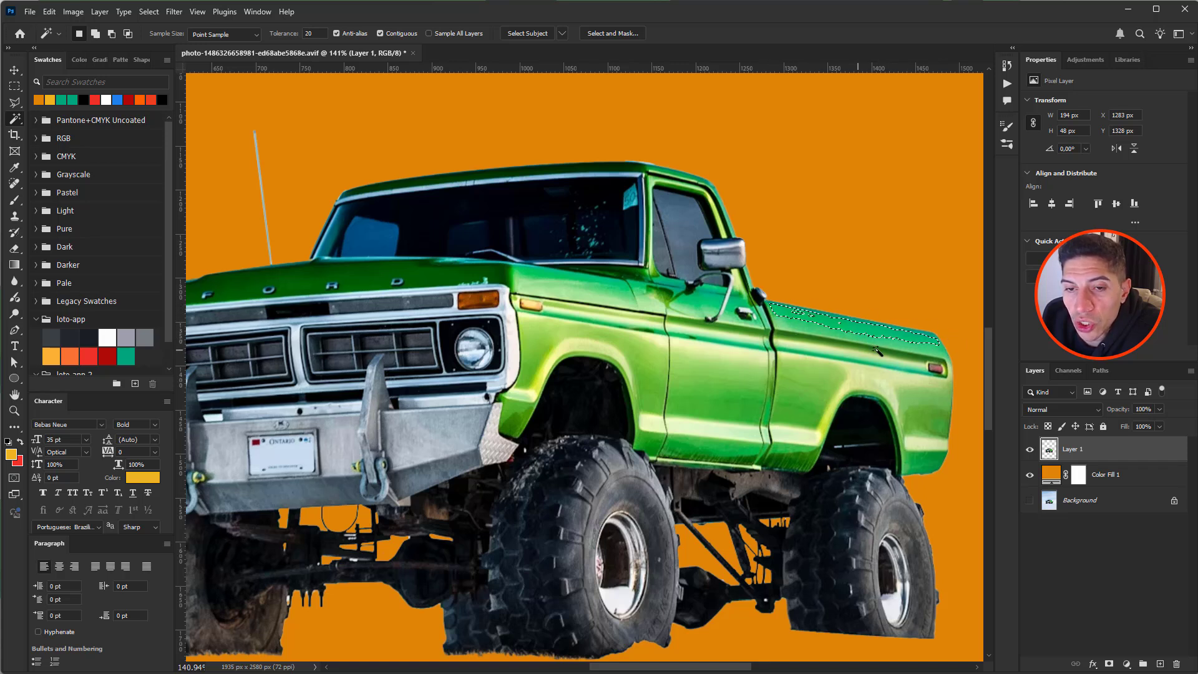
pyautogui.click(315, 33)
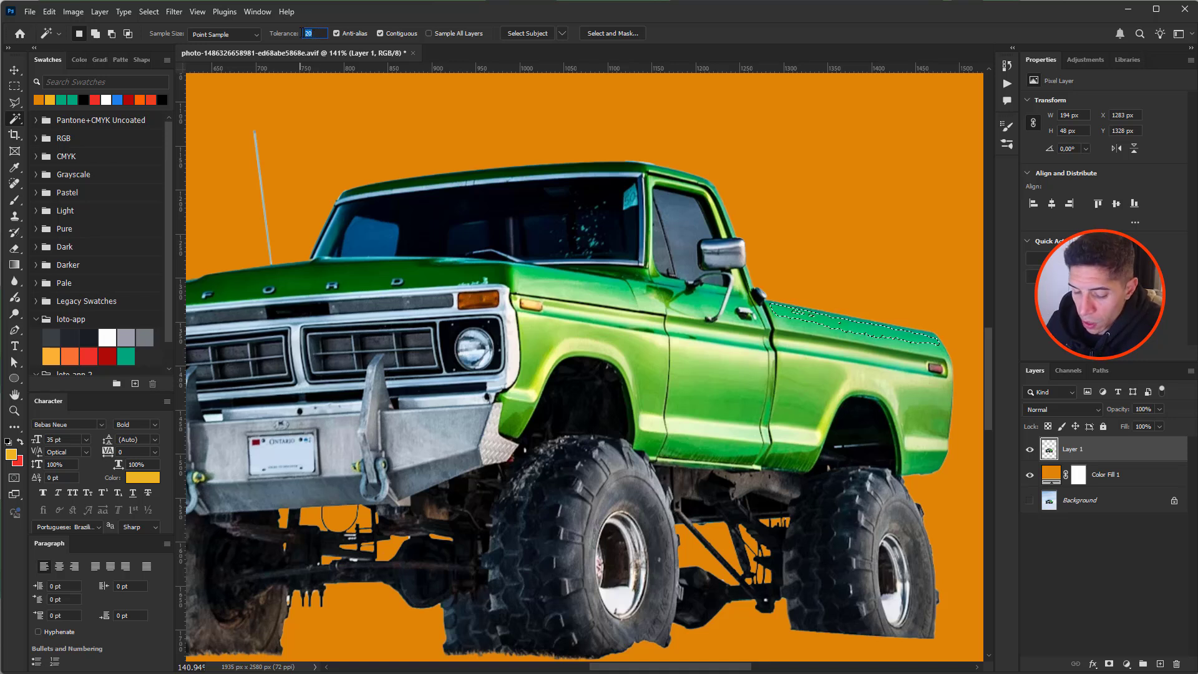
pyautogui.write('80')
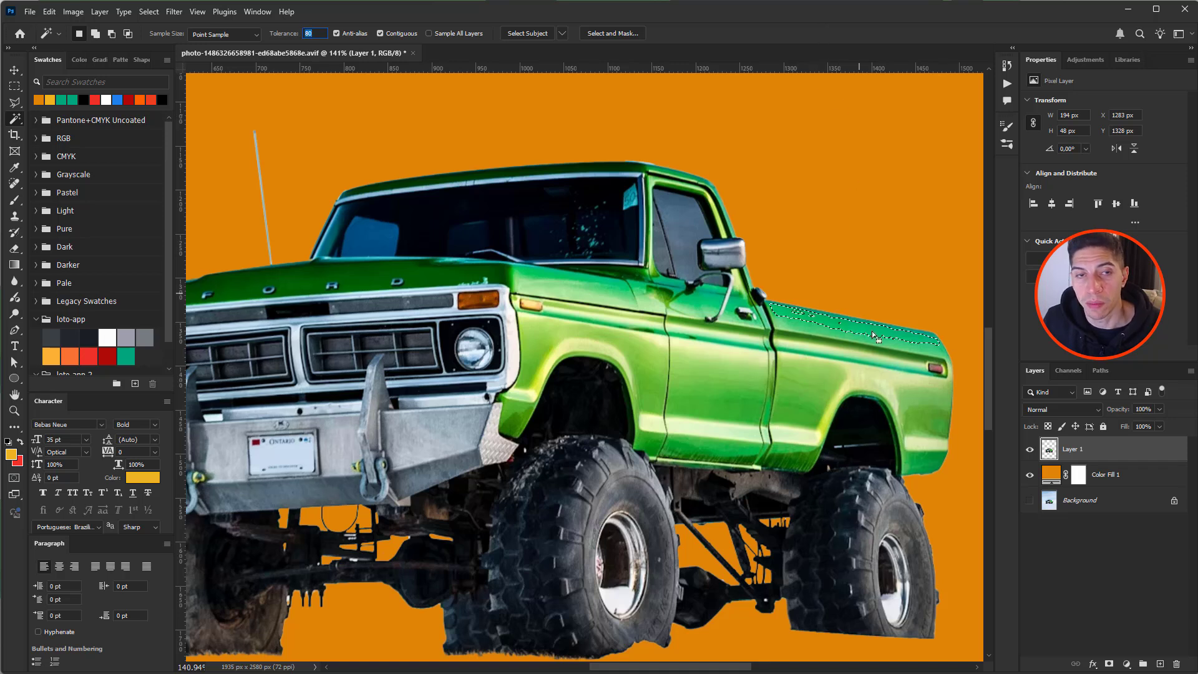
pyautogui.hotkey('ctrl', 'd')
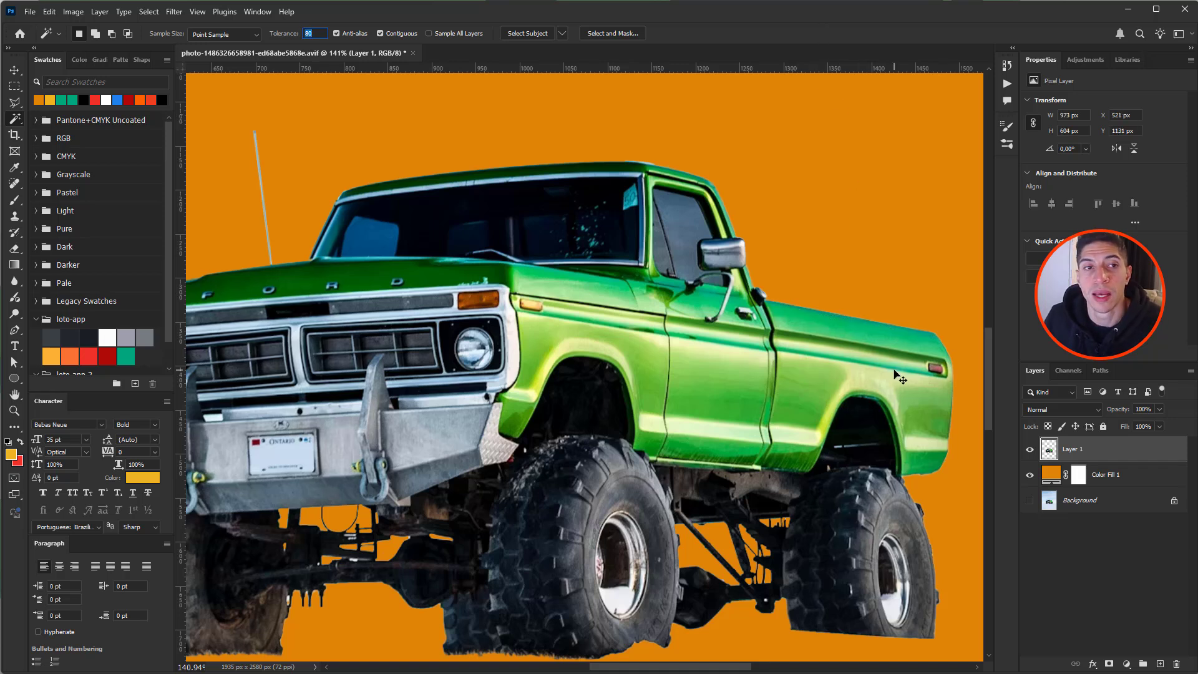
pyautogui.click(864, 335)
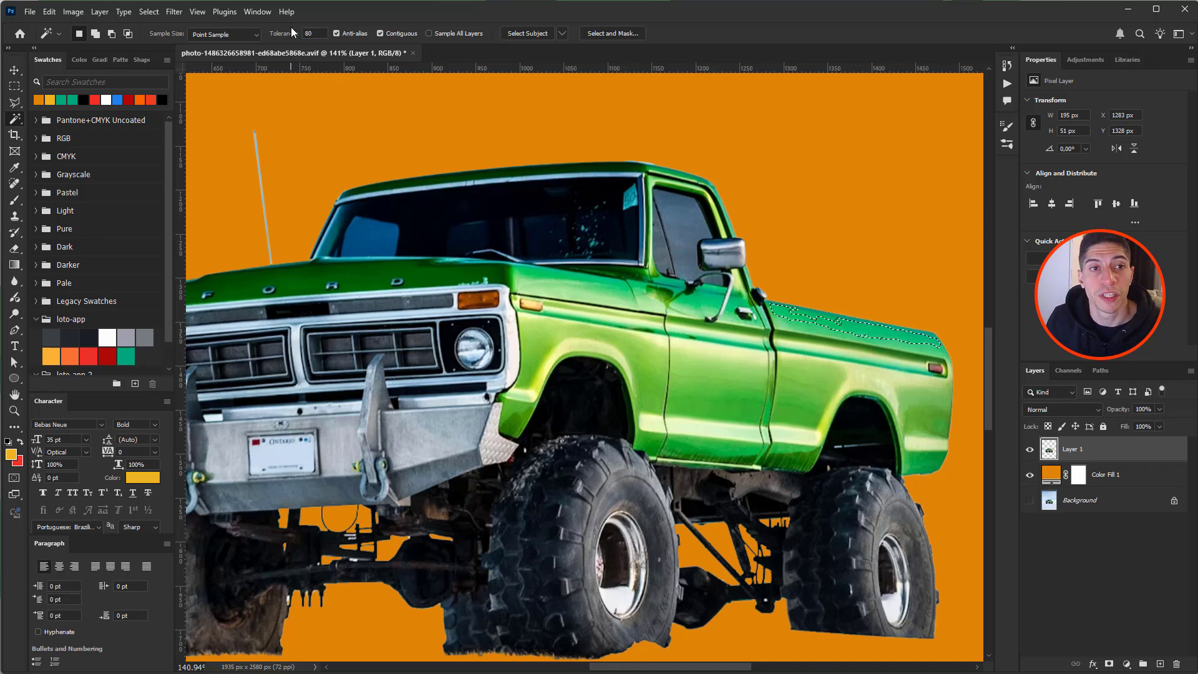
# - Select the bed's top panel and add the bed side, door and front fender panels
pyautogui.click(612, 273)
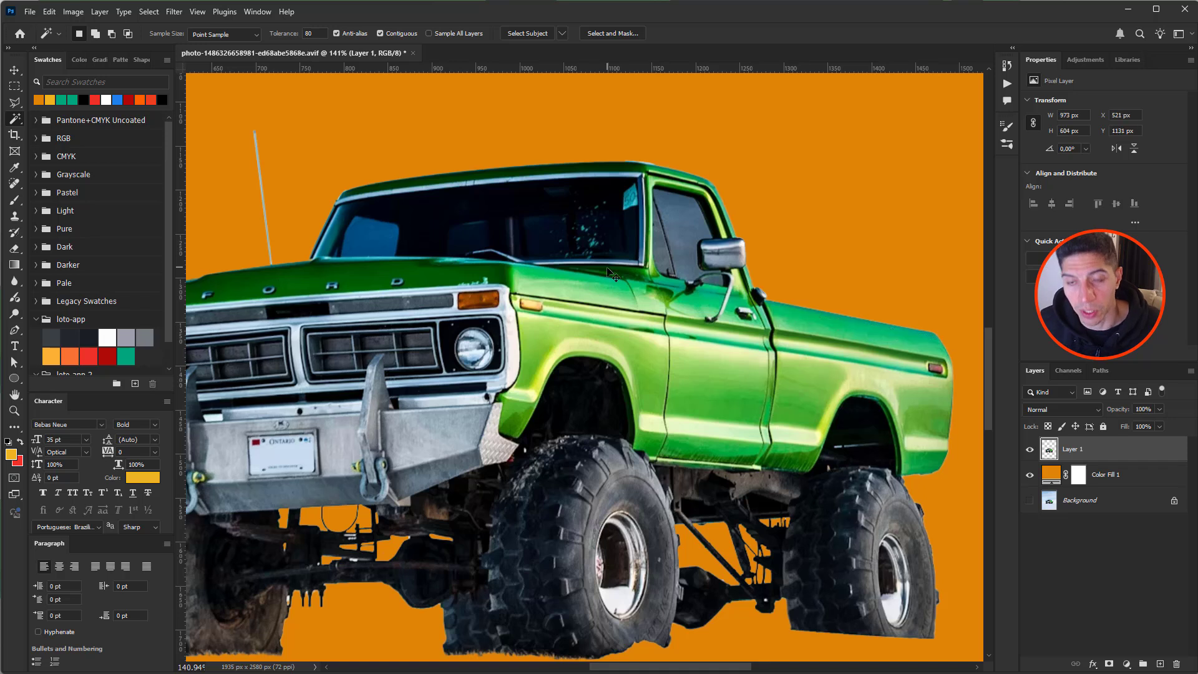
pyautogui.click(855, 329)
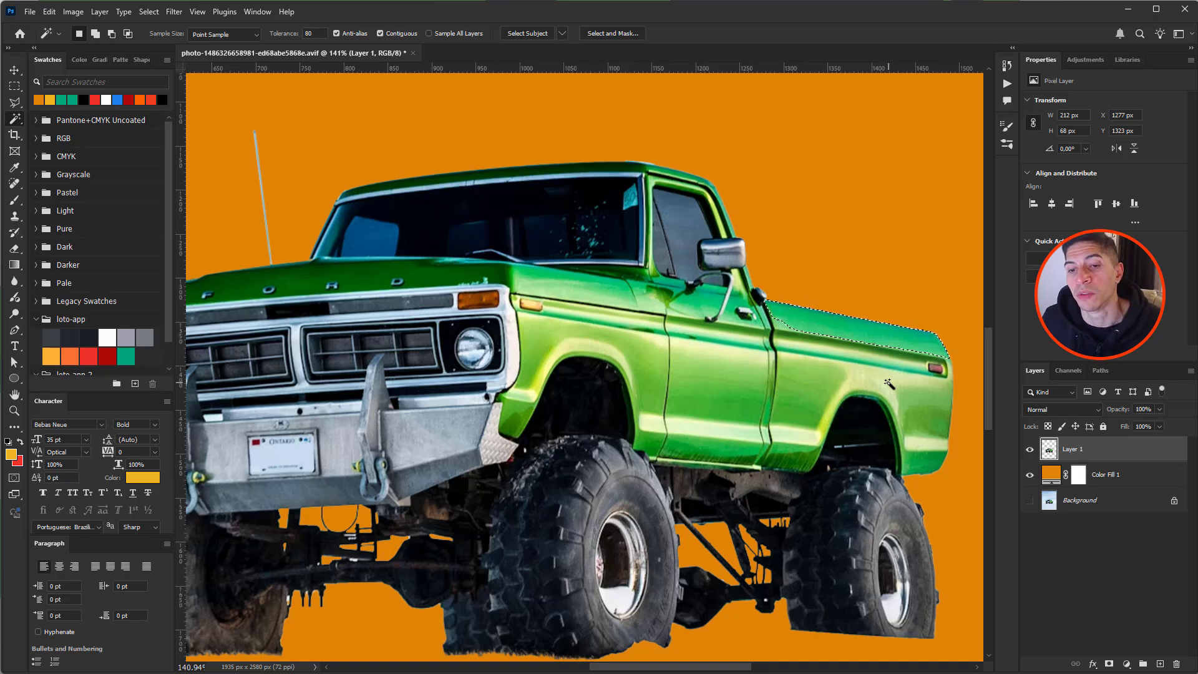
pyautogui.keyDown('shift'); pyautogui.click(790, 337); pyautogui.keyUp('shift')
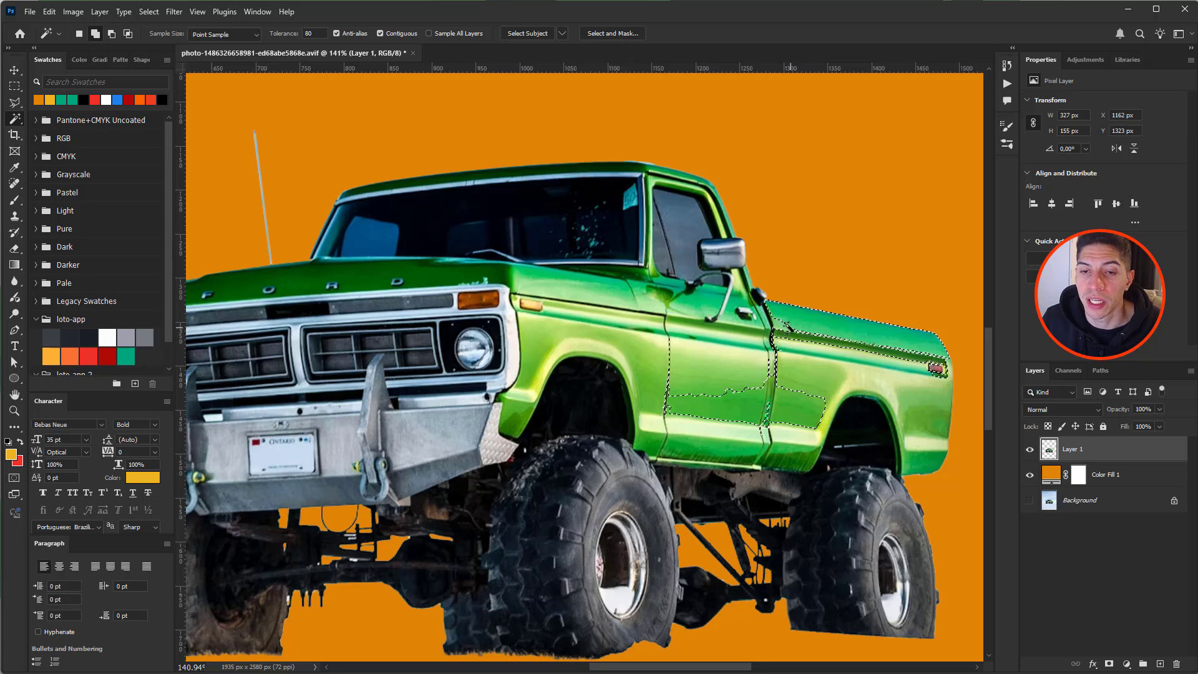
pyautogui.keyDown('shift'); pyautogui.click(789, 328); pyautogui.keyUp('shift')
pyautogui.keyDown('shift'); pyautogui.click(794, 416); pyautogui.keyUp('shift')
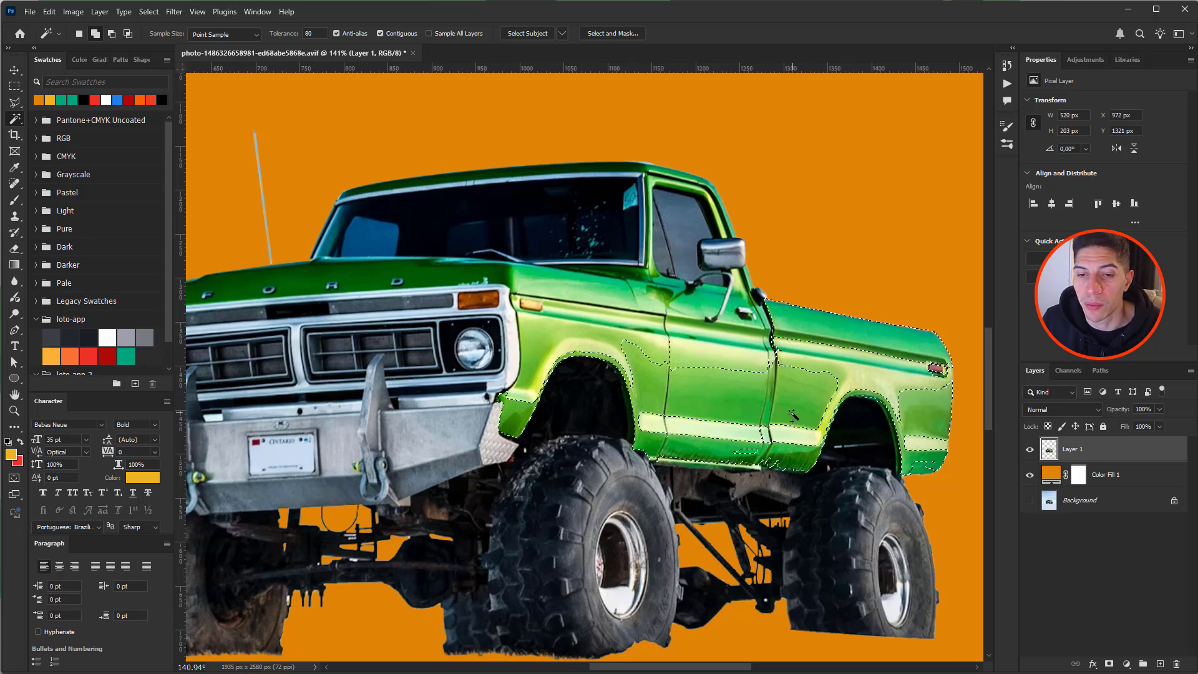
pyautogui.keyDown('shift'); pyautogui.click(706, 351); pyautogui.keyUp('shift')
pyautogui.keyDown('shift'); pyautogui.click(706, 339); pyautogui.keyUp('shift')
pyautogui.keyDown('shift'); pyautogui.click(643, 326); pyautogui.keyUp('shift')
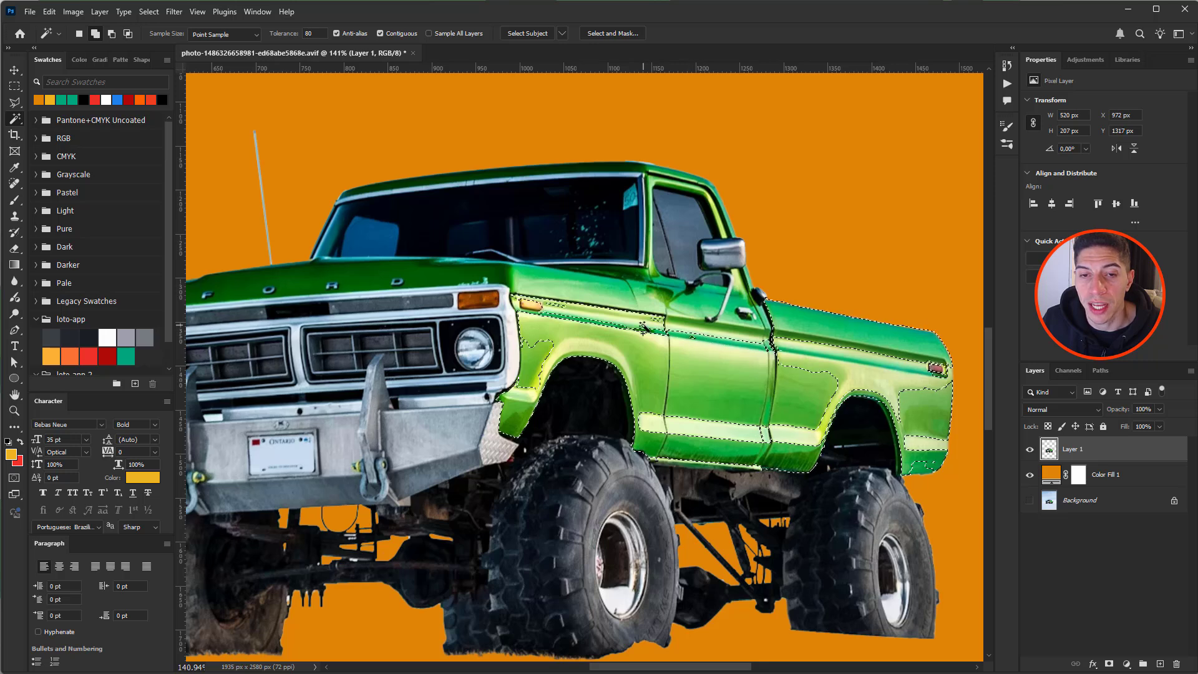
pyautogui.keyDown('shift'); pyautogui.click(538, 354); pyautogui.keyUp('shift')
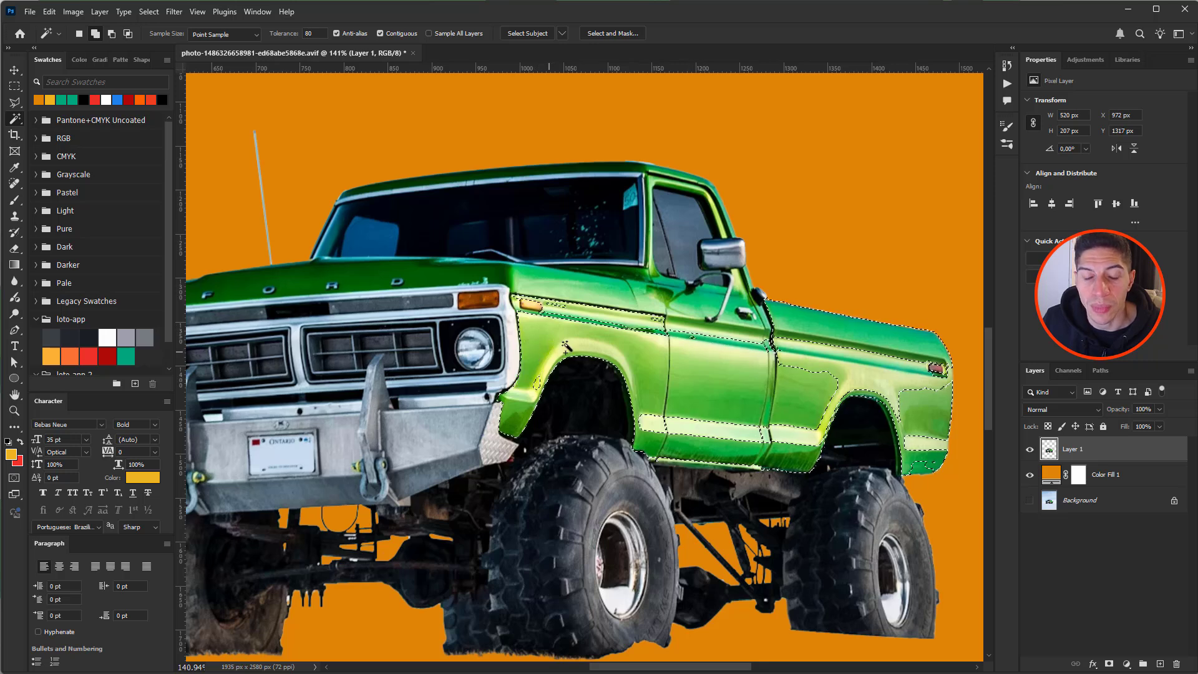
pyautogui.keyDown('shift'); pyautogui.click(543, 381); pyautogui.keyUp('shift')
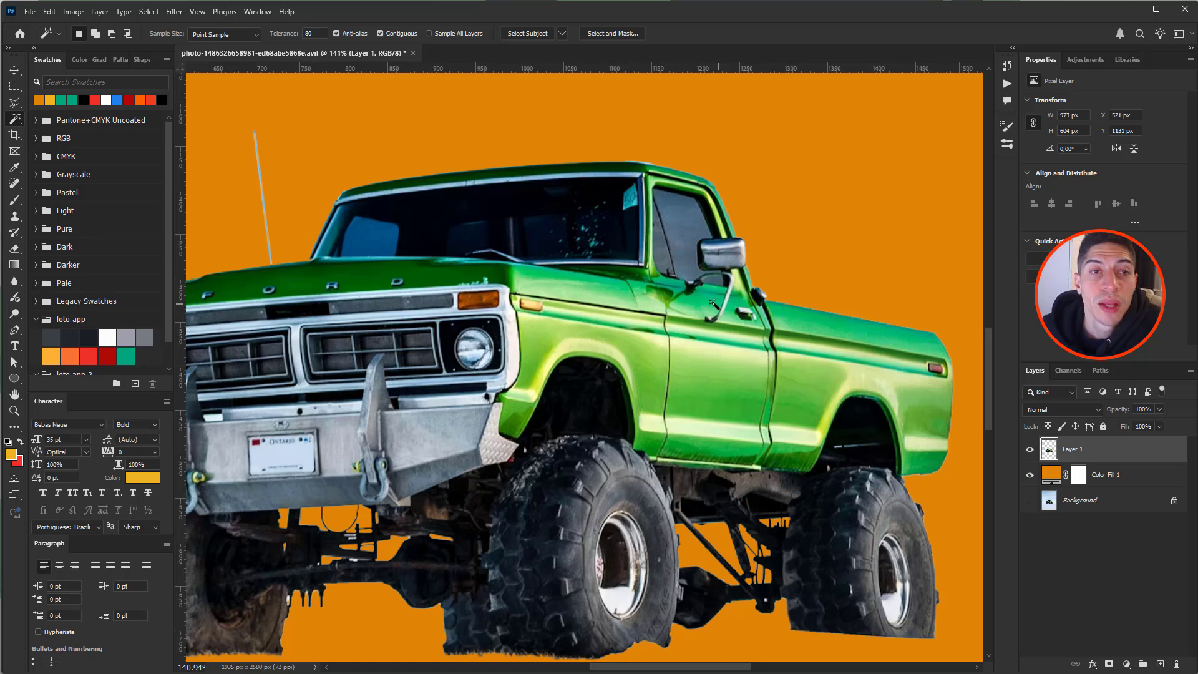
# - Turn off Contiguous and select all green body paint, adding the hood, grille and tires
pyautogui.click(380, 33)
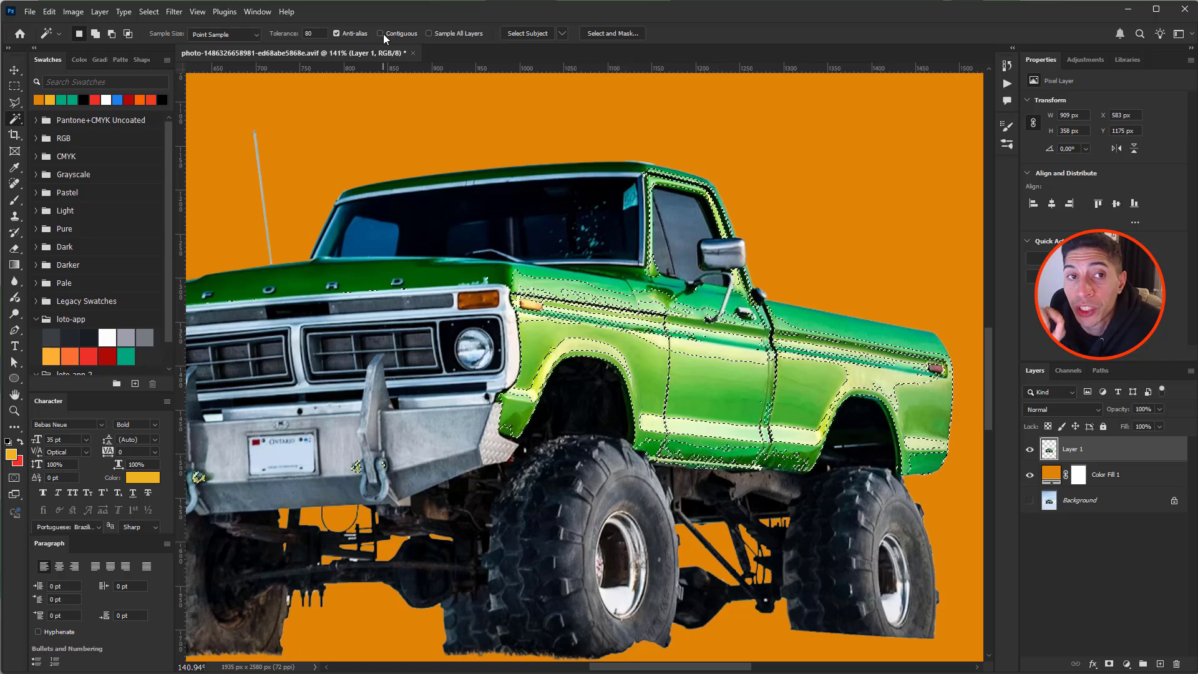
pyautogui.hotkey('ctrl', 'd')
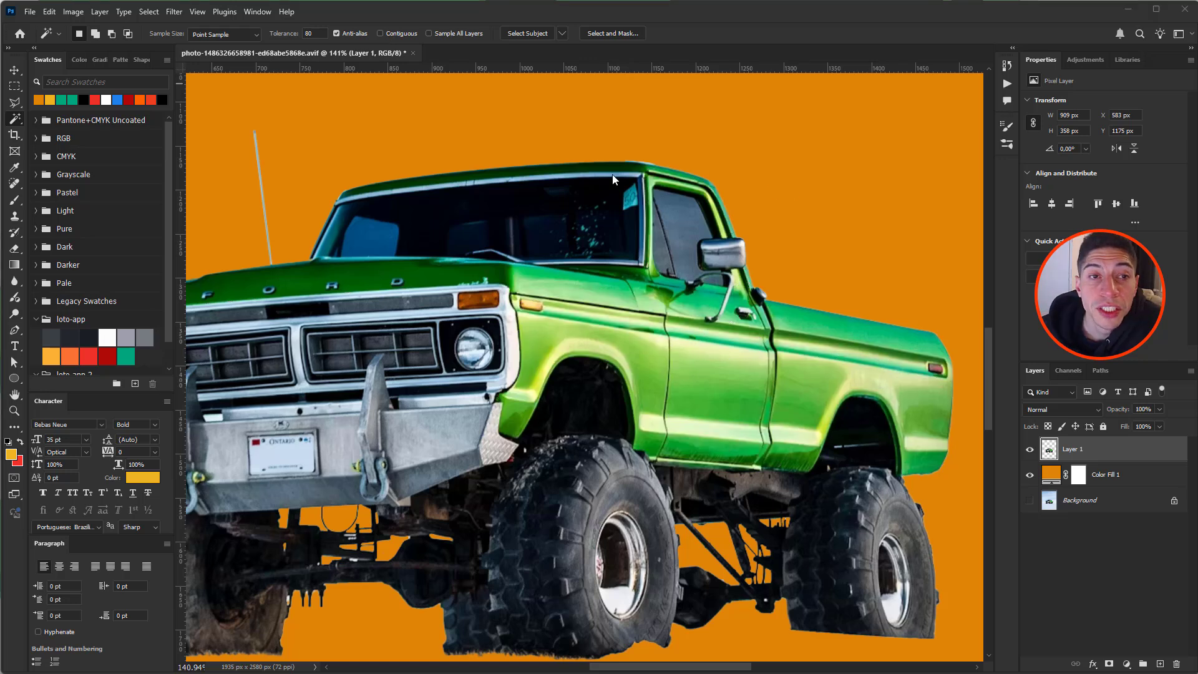
pyautogui.click(583, 293)
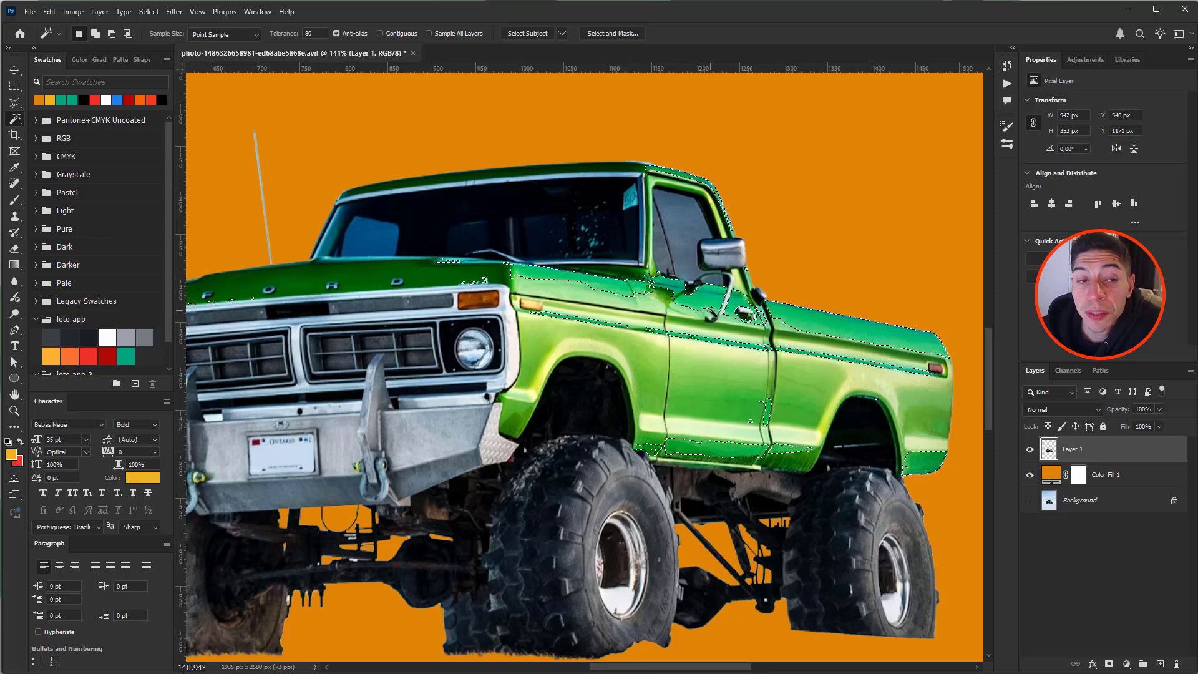
pyautogui.hotkey('ctrl', 'd')
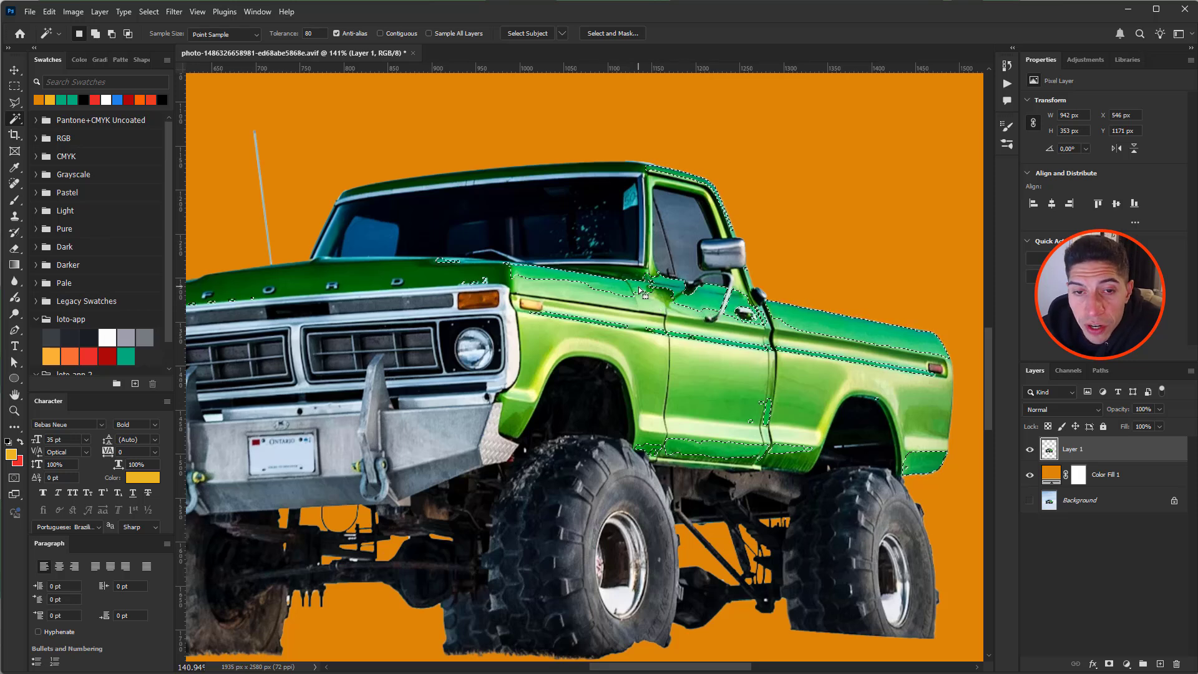
pyautogui.click(642, 290)
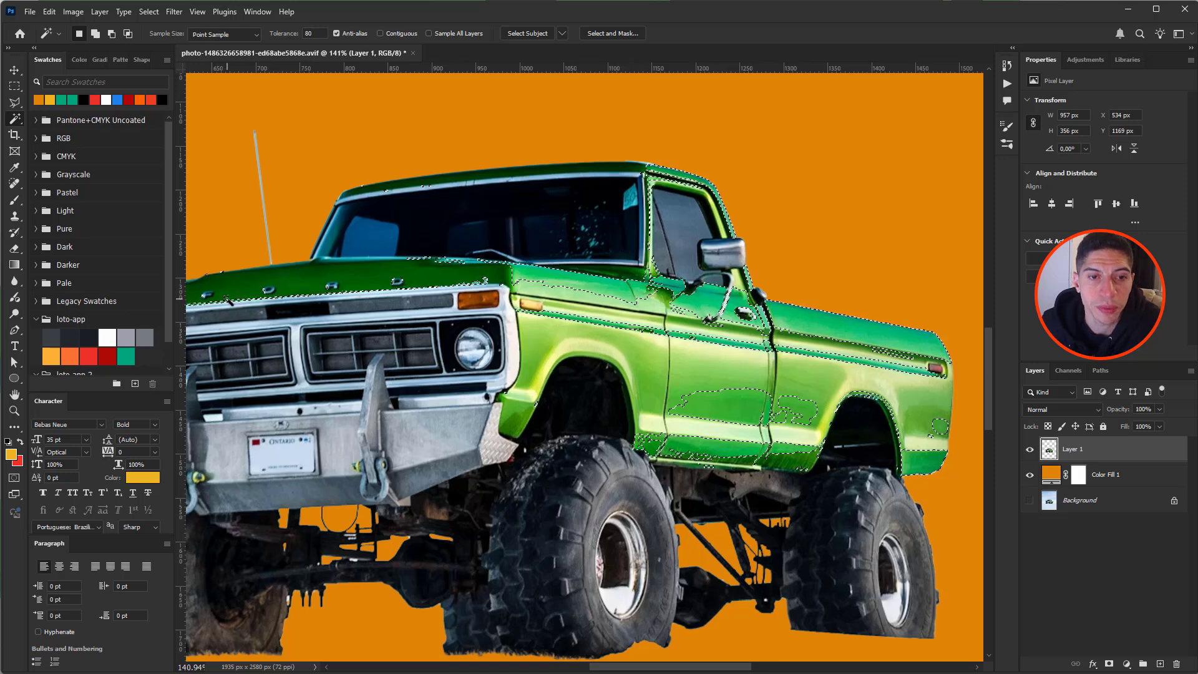
pyautogui.keyDown('shift'); pyautogui.click(296, 288); pyautogui.keyUp('shift')
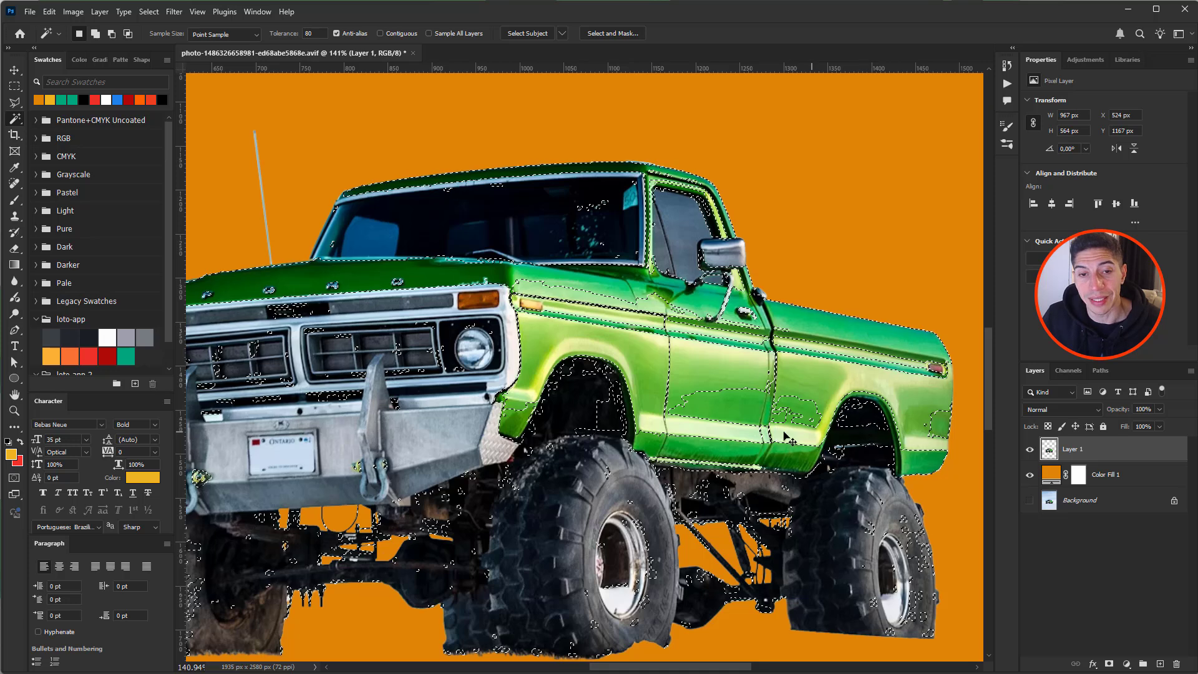
# - Deselect and brush Quick Selection over the rear bed, lower body panel and hood
pyautogui.hotkey('ctrl', 'd')
pyautogui.scroll(-4, 669, 335)
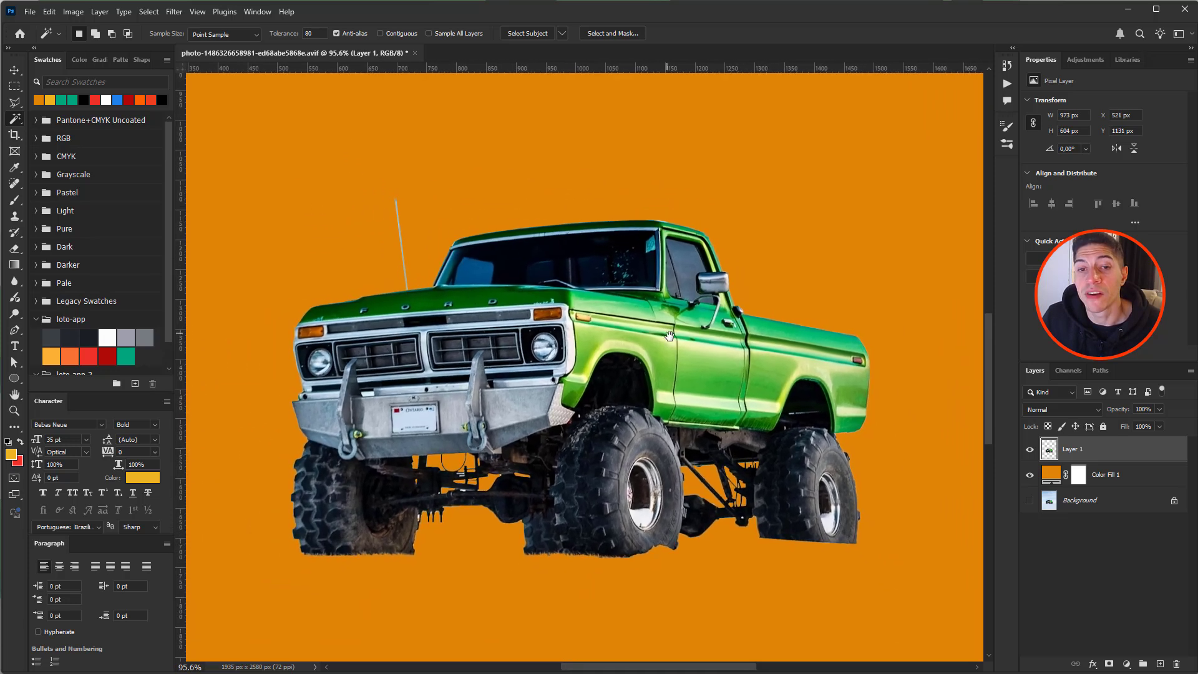
pyautogui.moveTo(669, 336); pyautogui.dragTo(679, 377)
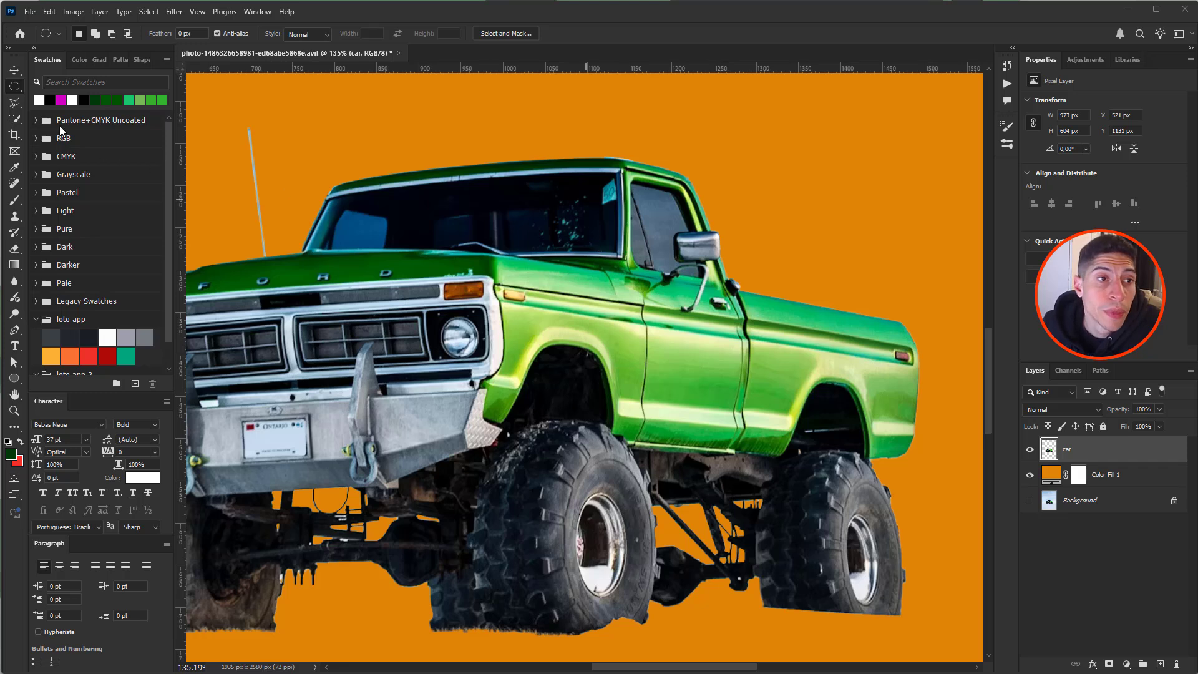
pyautogui.click(15, 119)
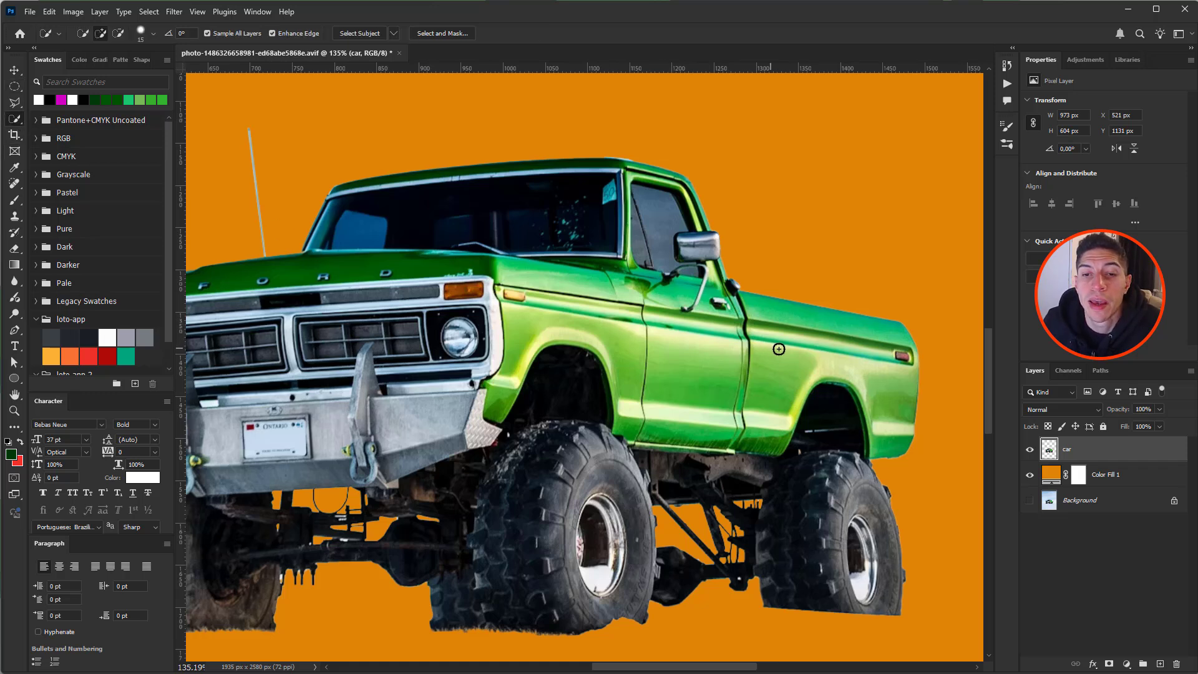
pyautogui.moveTo(873, 336)
pyautogui.mouseDown()
pyautogui.moveTo(897, 382)
pyautogui.moveTo(902, 441)
pyautogui.moveTo(903, 429)
pyautogui.mouseUp()
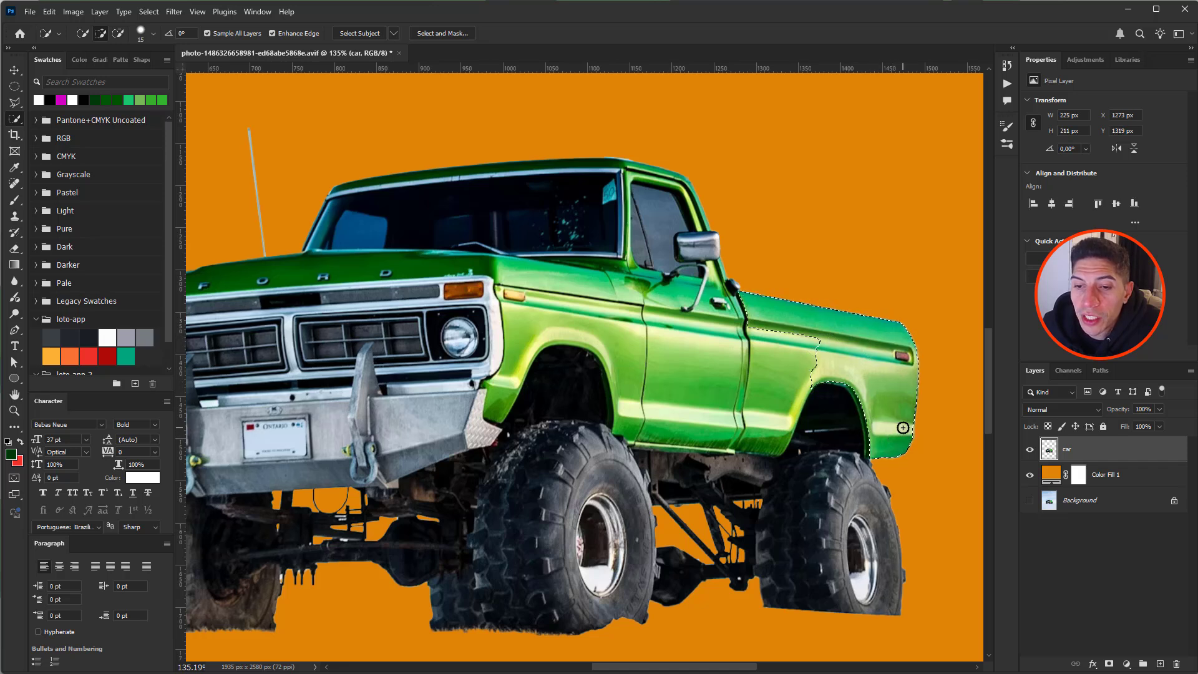
pyautogui.moveTo(826, 349)
pyautogui.mouseDown()
pyautogui.moveTo(768, 370)
pyautogui.moveTo(762, 443)
pyautogui.moveTo(777, 451)
pyautogui.moveTo(682, 432)
pyautogui.moveTo(691, 344)
pyautogui.moveTo(715, 289)
pyautogui.moveTo(671, 294)
pyautogui.mouseUp()
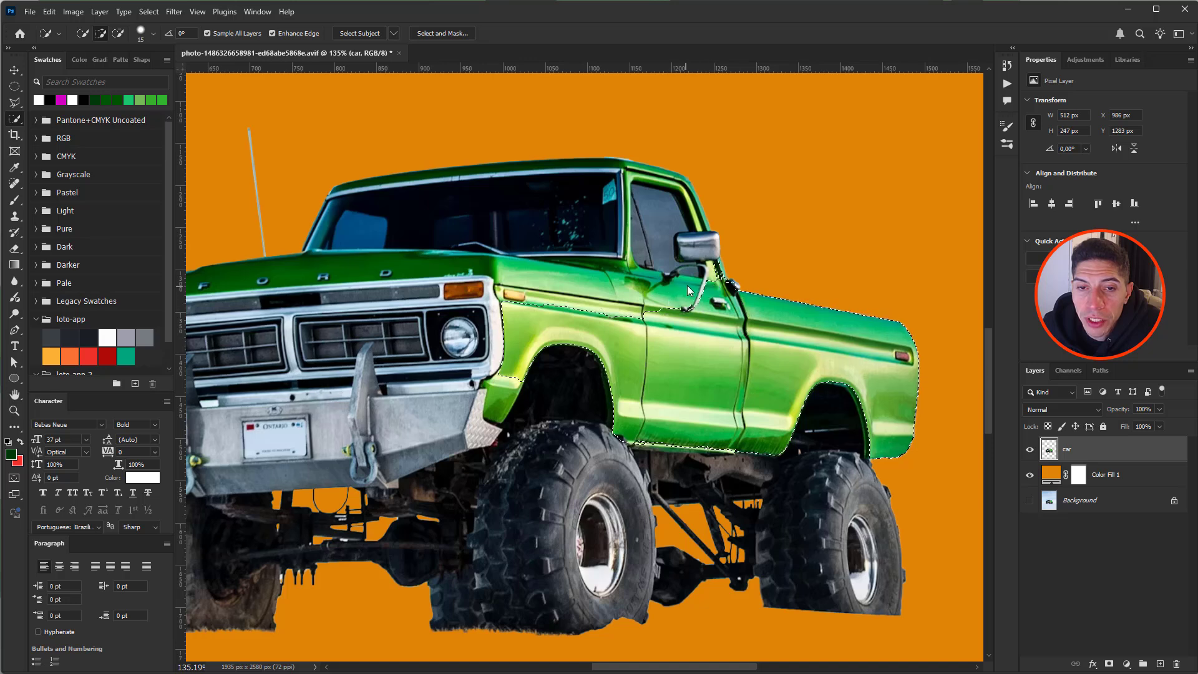
pyautogui.moveTo(494, 270)
pyautogui.mouseDown()
pyautogui.moveTo(427, 270)
pyautogui.moveTo(536, 274)
pyautogui.mouseUp()
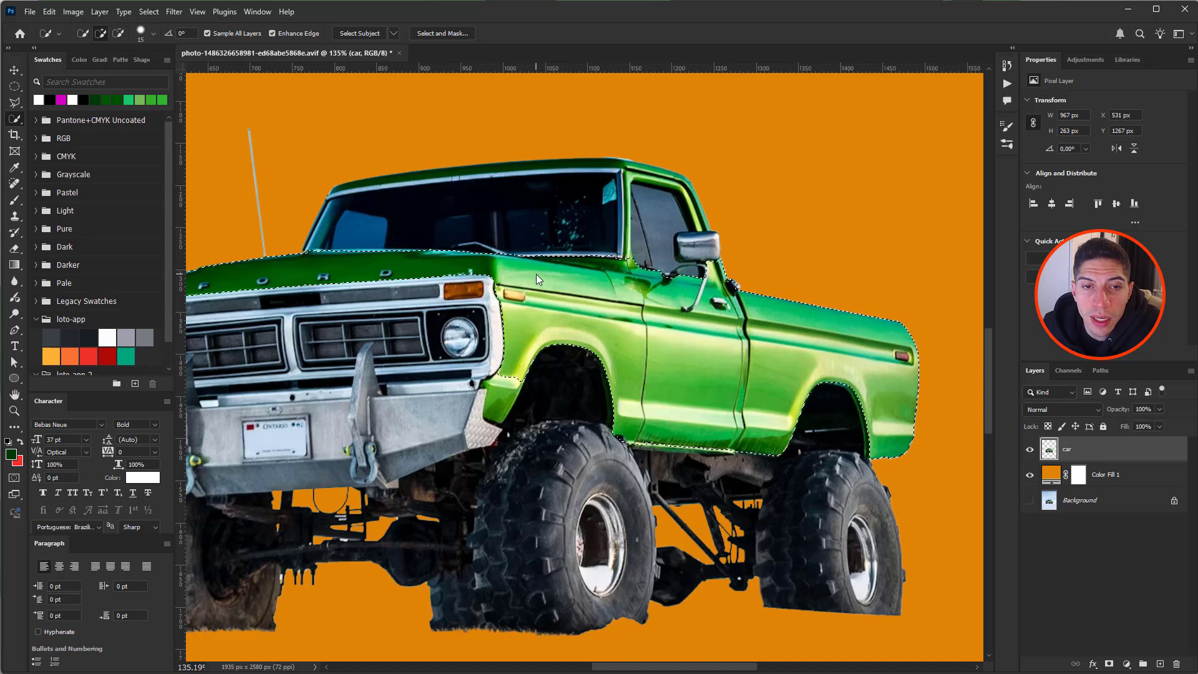
pyautogui.moveTo(393, 279); pyautogui.dragTo(514, 275)
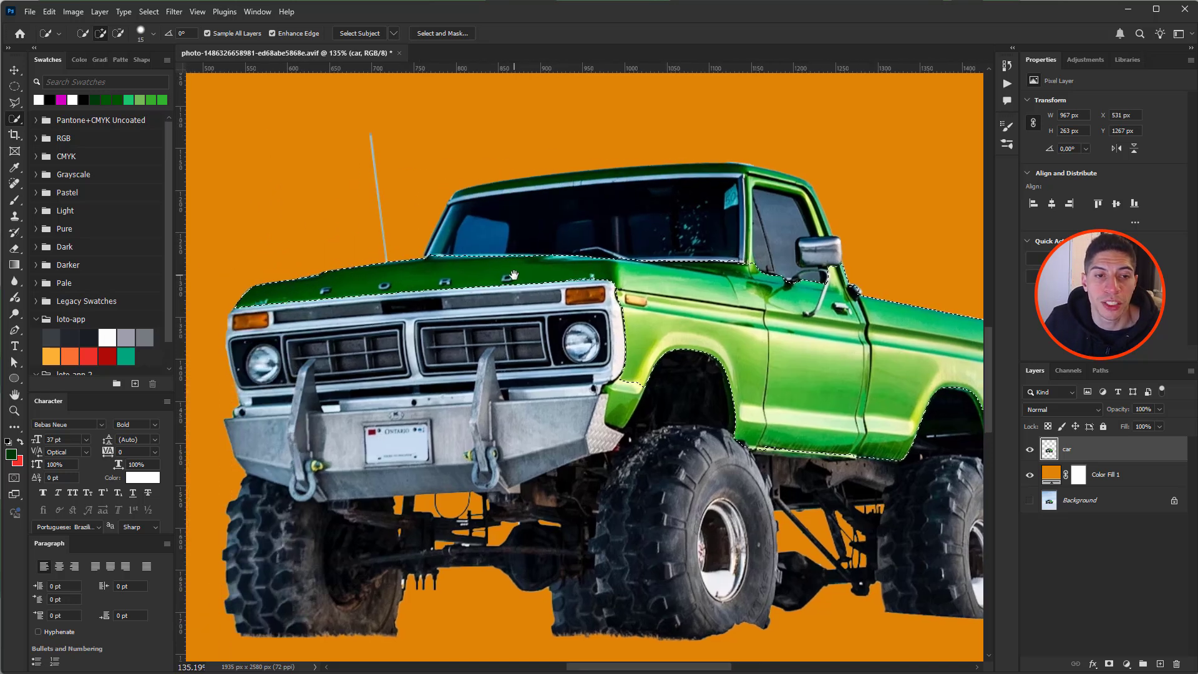
# - Add the cab roof, trim the windshield sticker out, and extend over the hood and front fender
pyautogui.moveTo(458, 186)
pyautogui.mouseDown()
pyautogui.moveTo(683, 158)
pyautogui.moveTo(796, 176)
pyautogui.mouseUp()
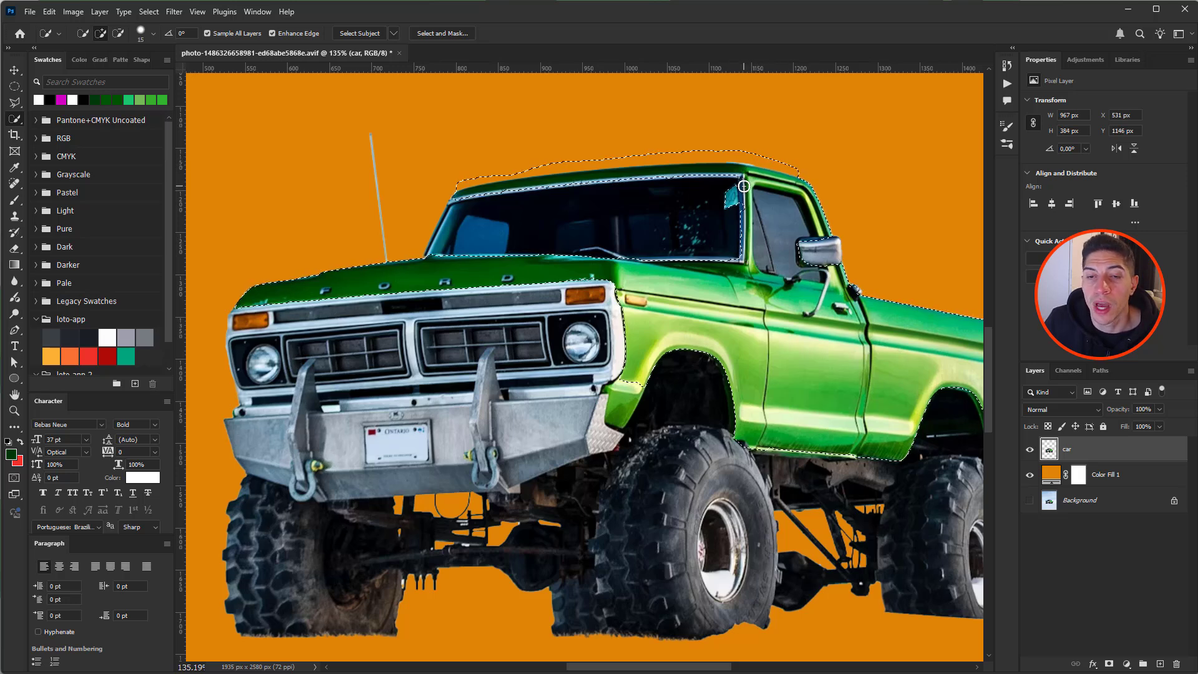
pyautogui.moveTo(732, 191); pyautogui.dragTo(736, 224)
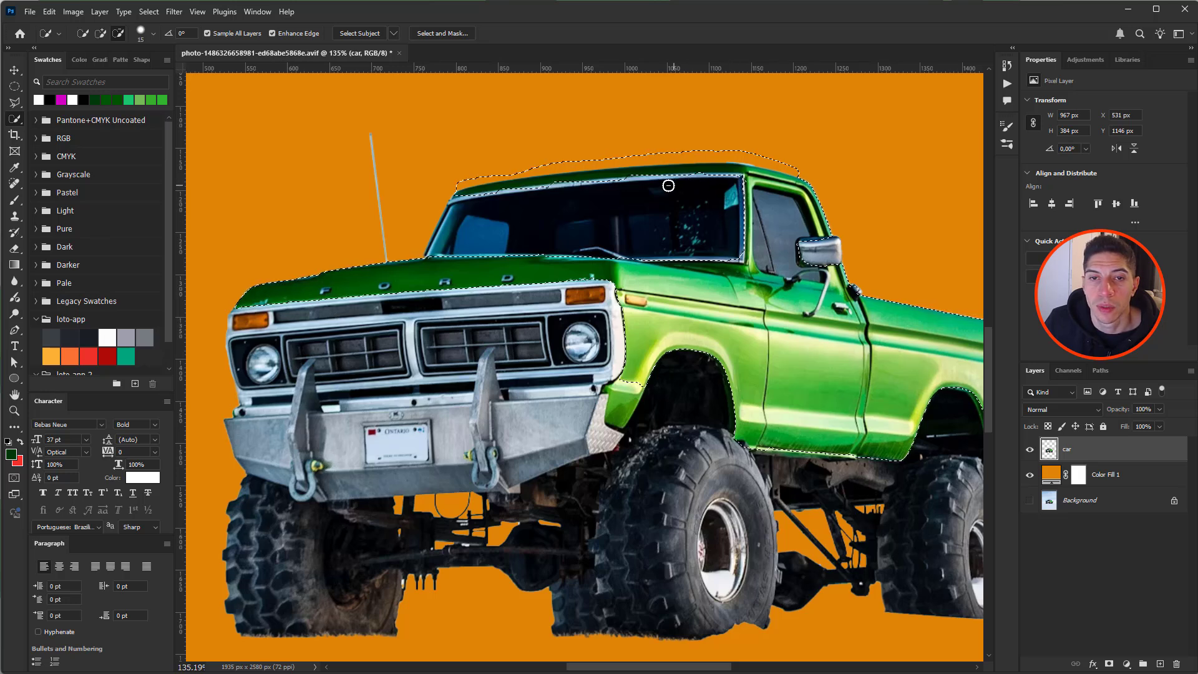
pyautogui.moveTo(627, 187); pyautogui.dragTo(602, 187)
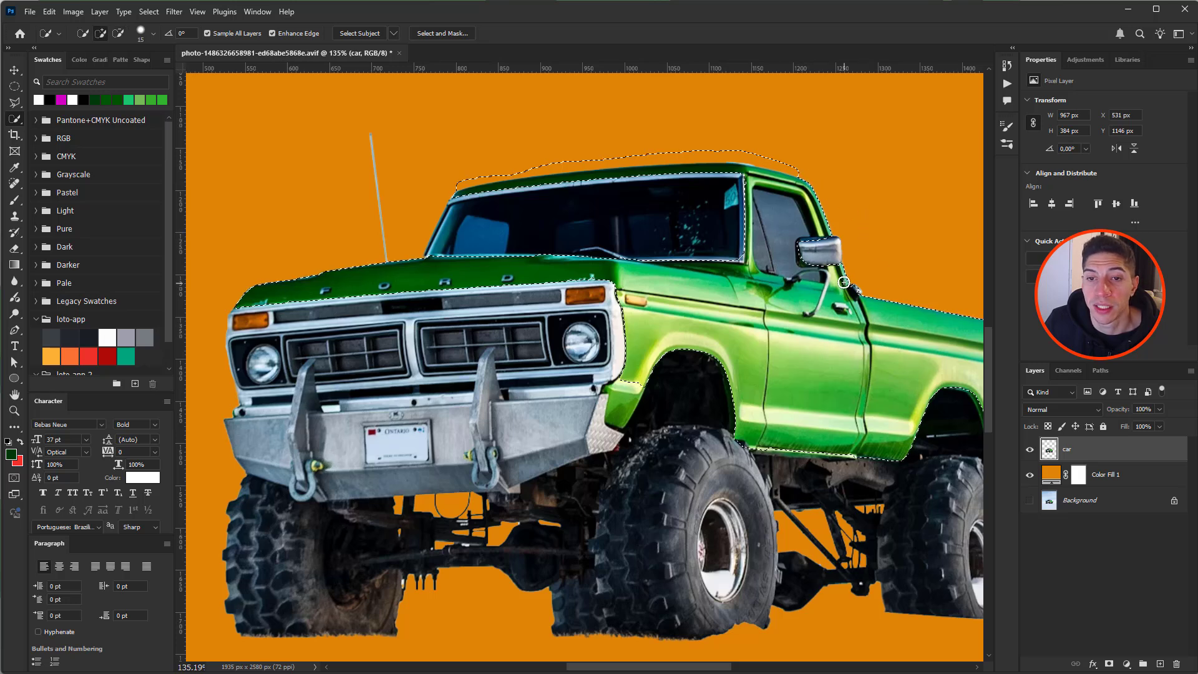
pyautogui.moveTo(860, 287); pyautogui.dragTo(838, 287)
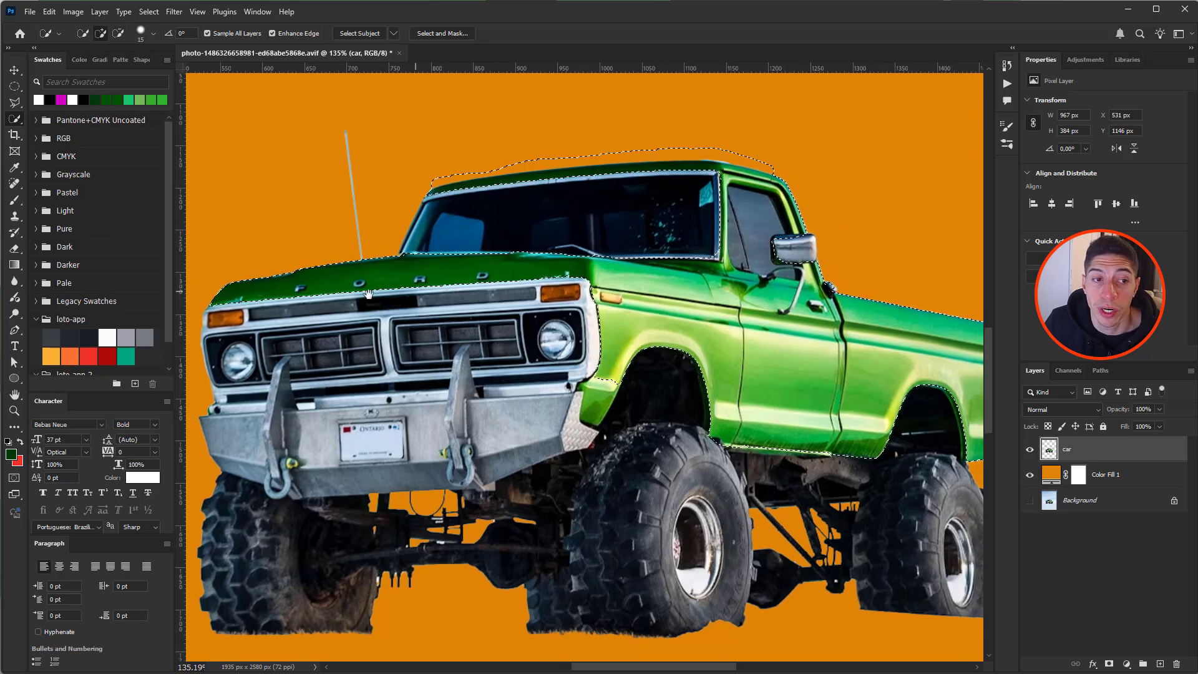
pyautogui.scroll(-1, 691, 287)
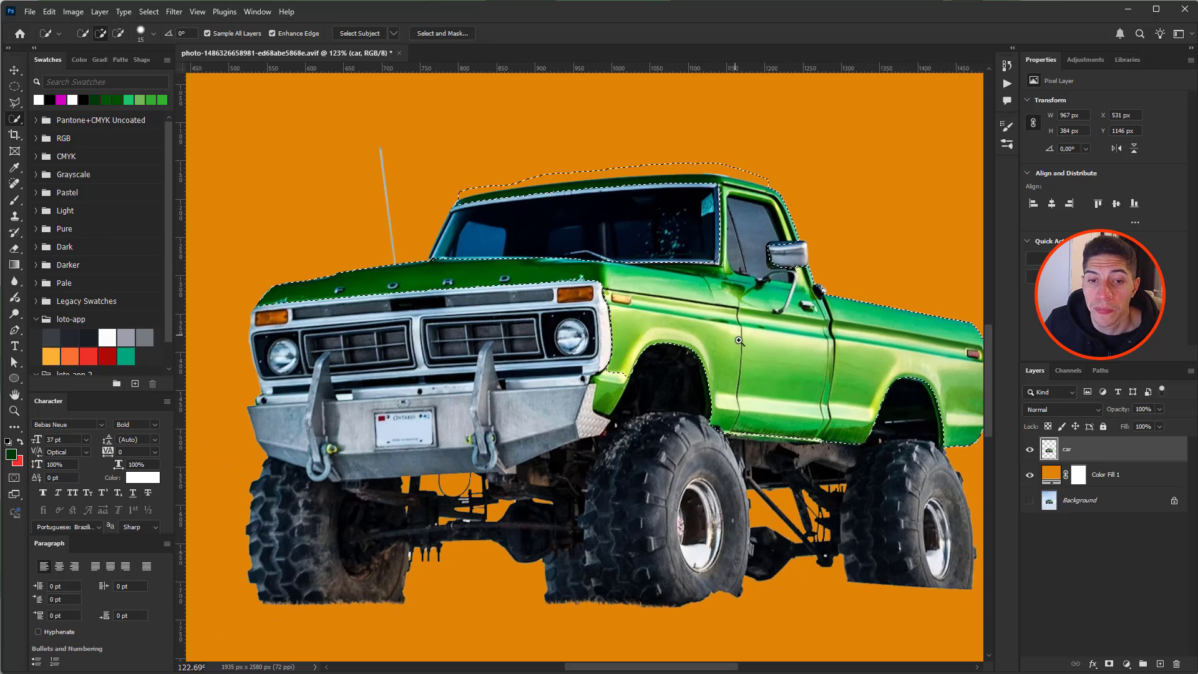
pyautogui.moveTo(608, 395); pyautogui.dragTo(613, 396)
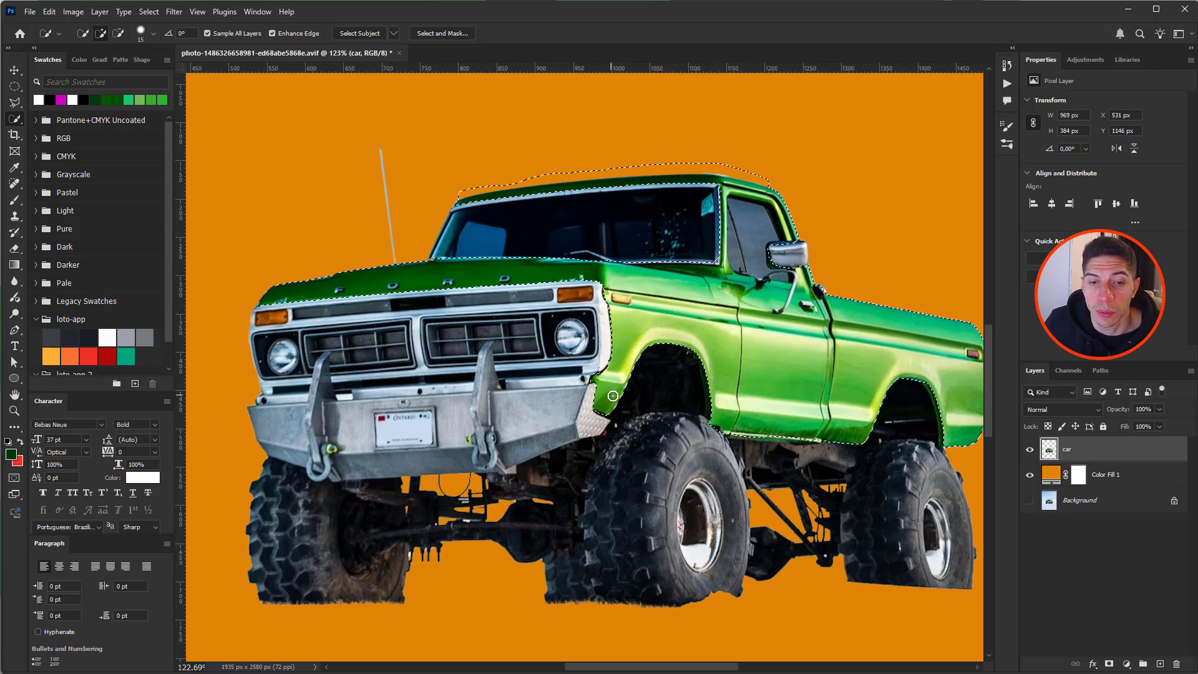
pyautogui.moveTo(761, 434); pyautogui.dragTo(820, 430)
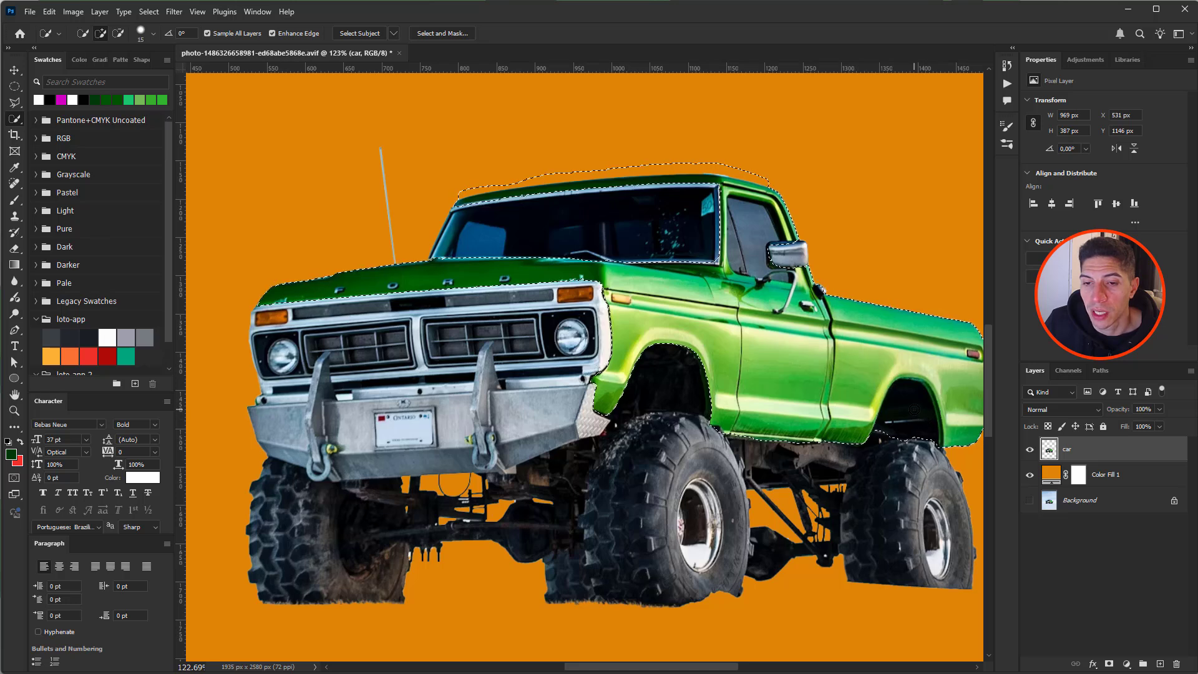
pyautogui.press('alt')
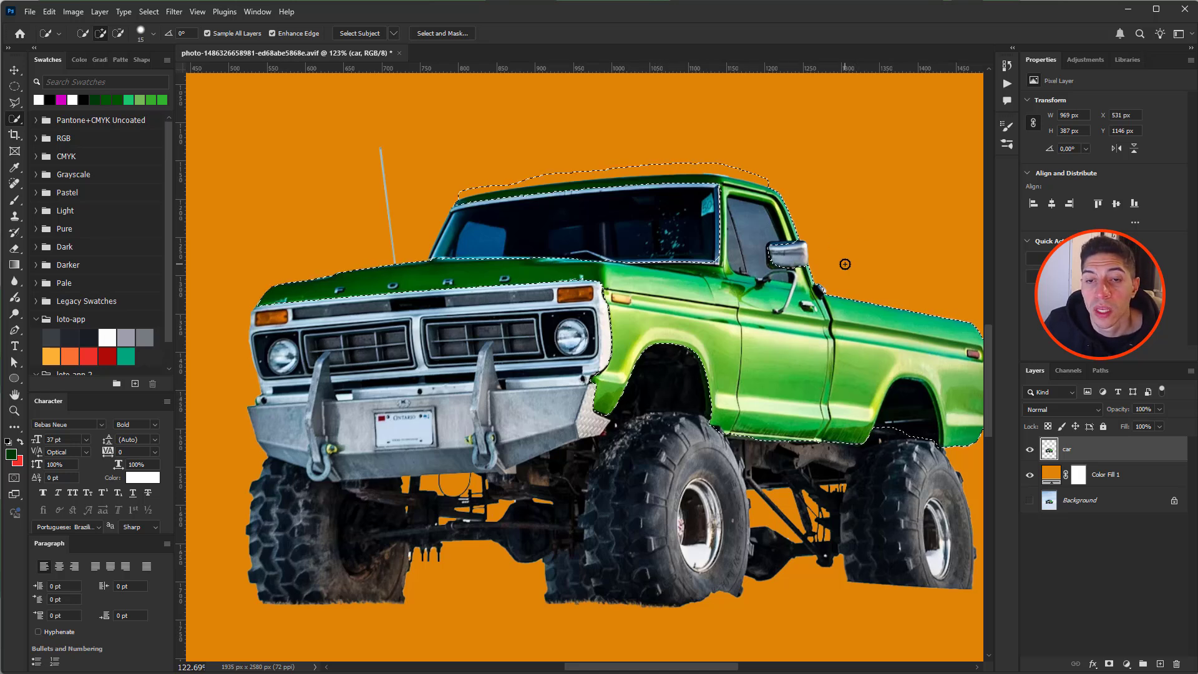
pyautogui.press('alt')
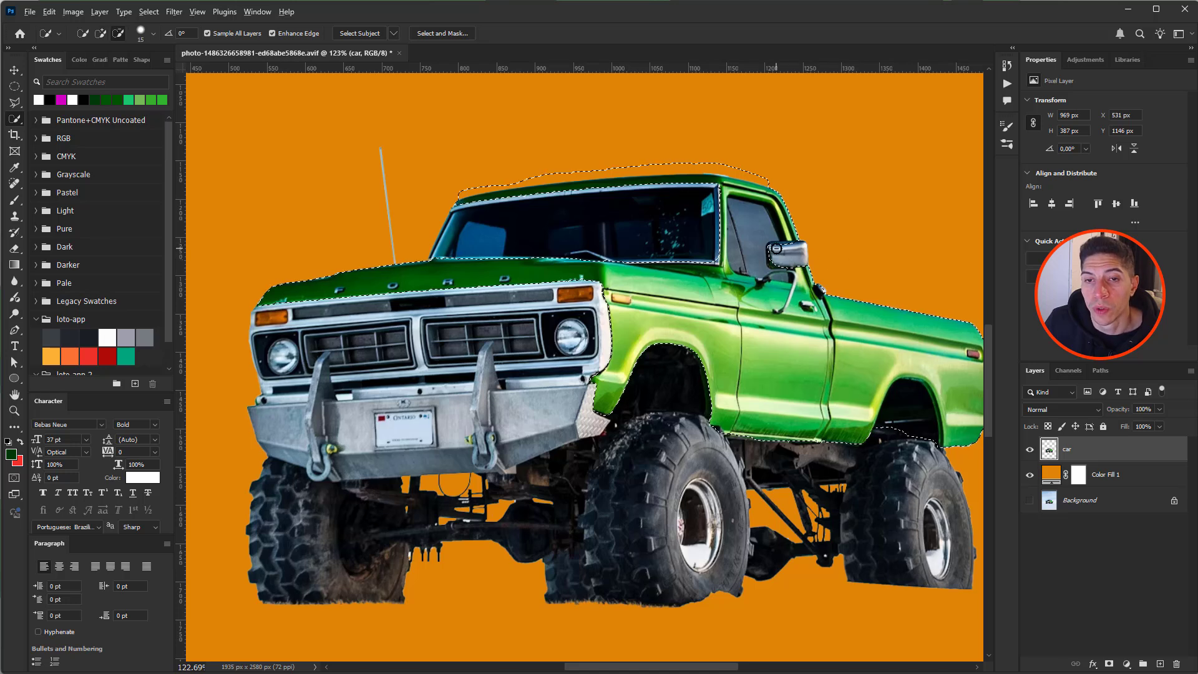
# - Add a bright blue 0094cb Solid Color fill layer over the selected truck body
pyautogui.click(1126, 665)
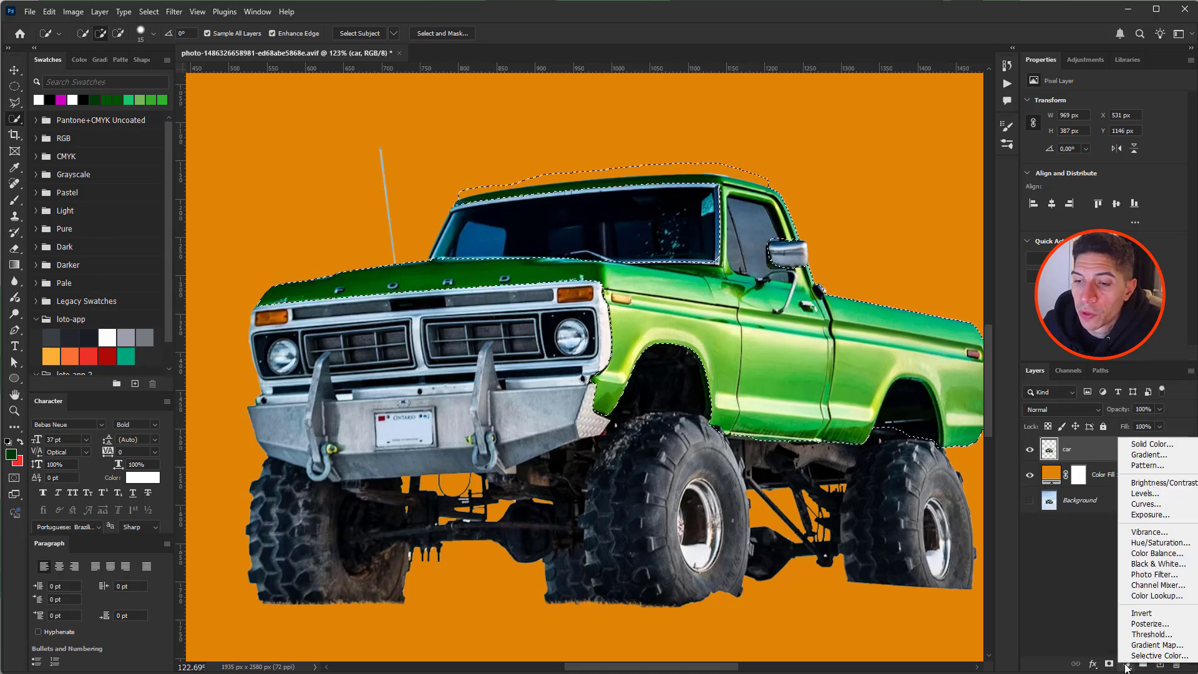
pyautogui.click(1148, 444)
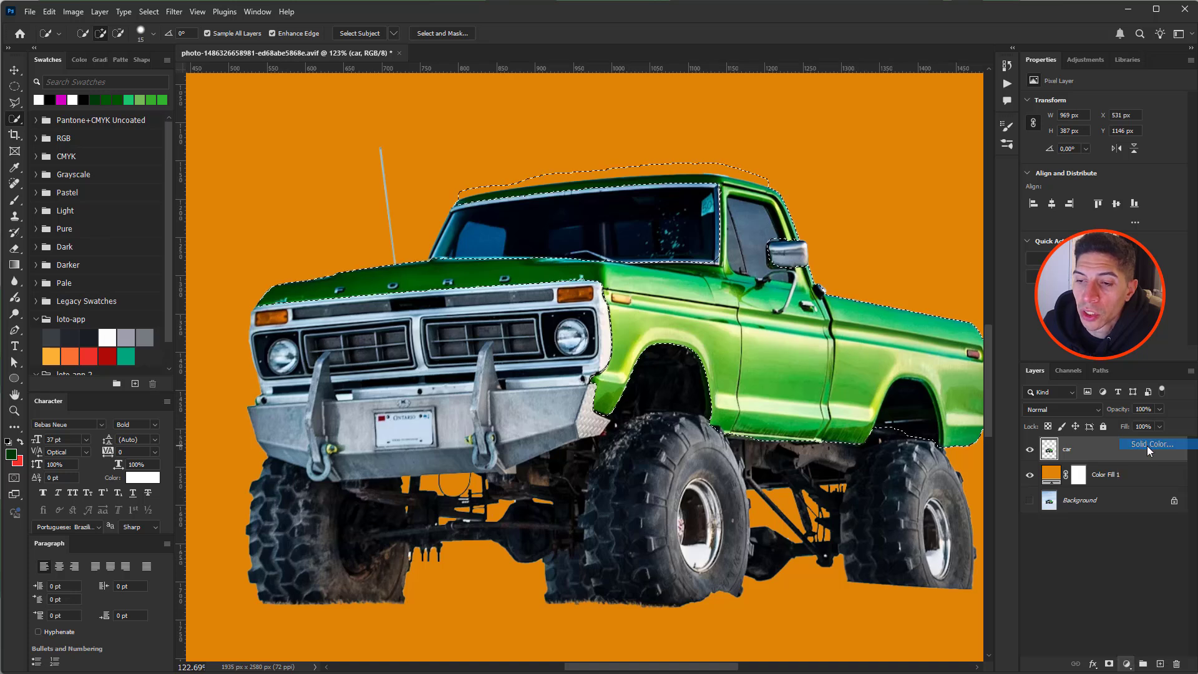
pyautogui.write('002839')
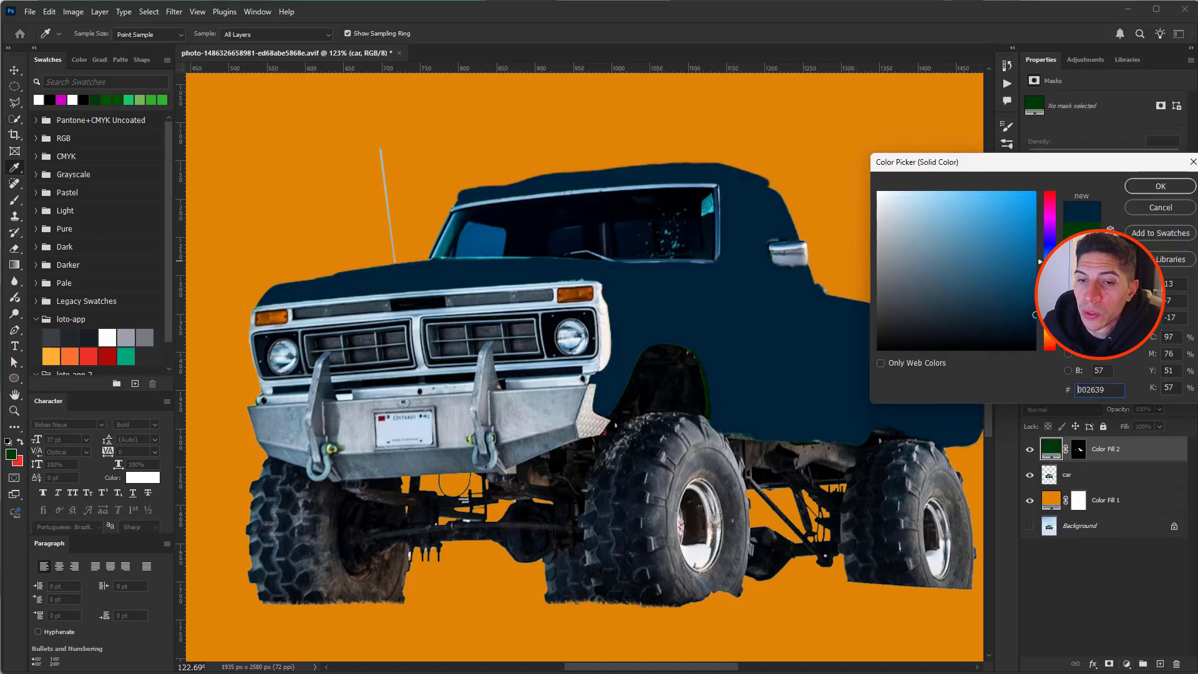
pyautogui.moveTo(1050, 263); pyautogui.dragTo(1050, 264)
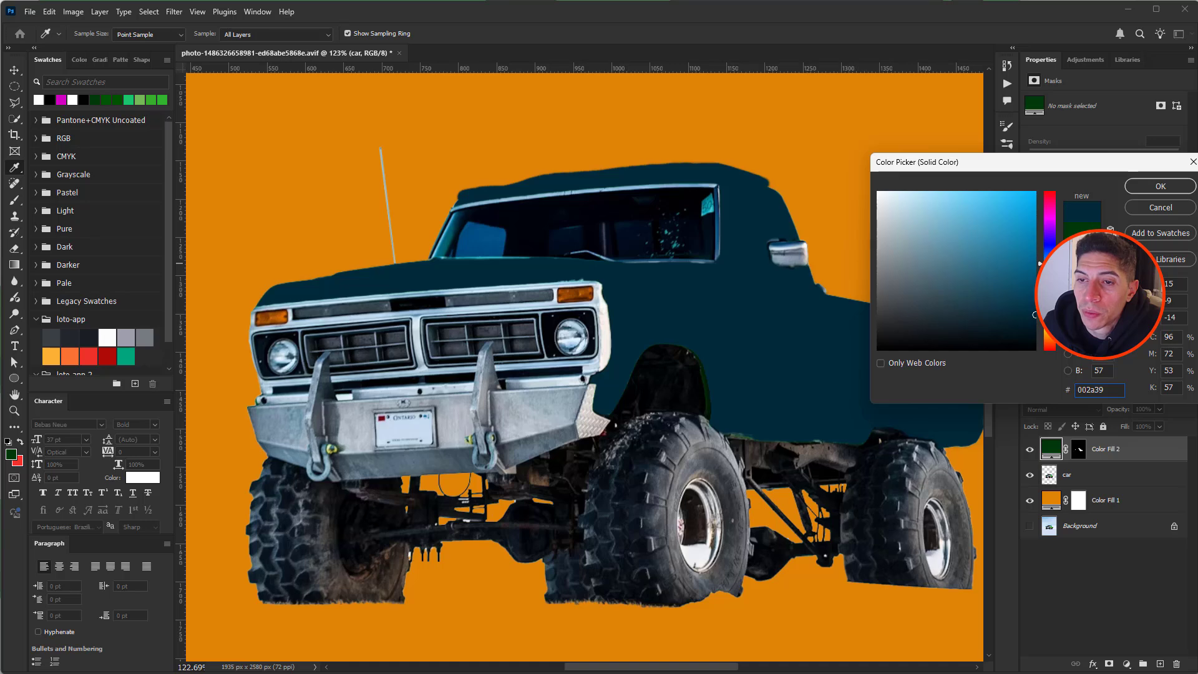
pyautogui.click(1019, 231)
pyautogui.click(1158, 187)
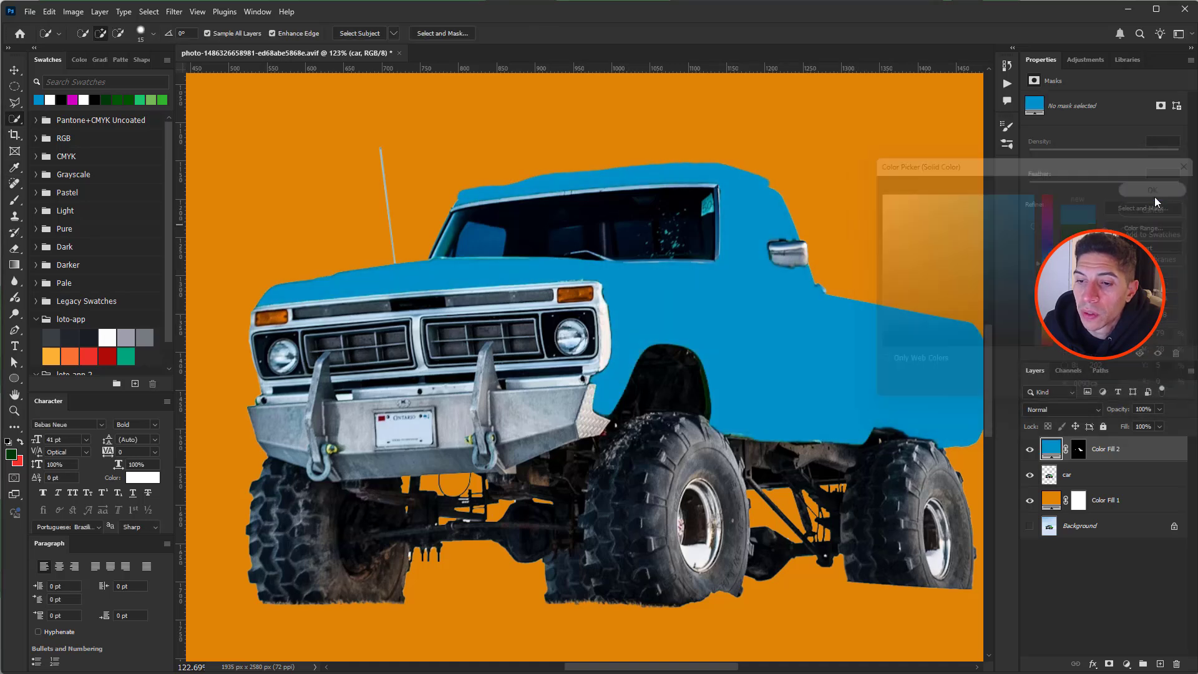
pyautogui.click(1078, 410)
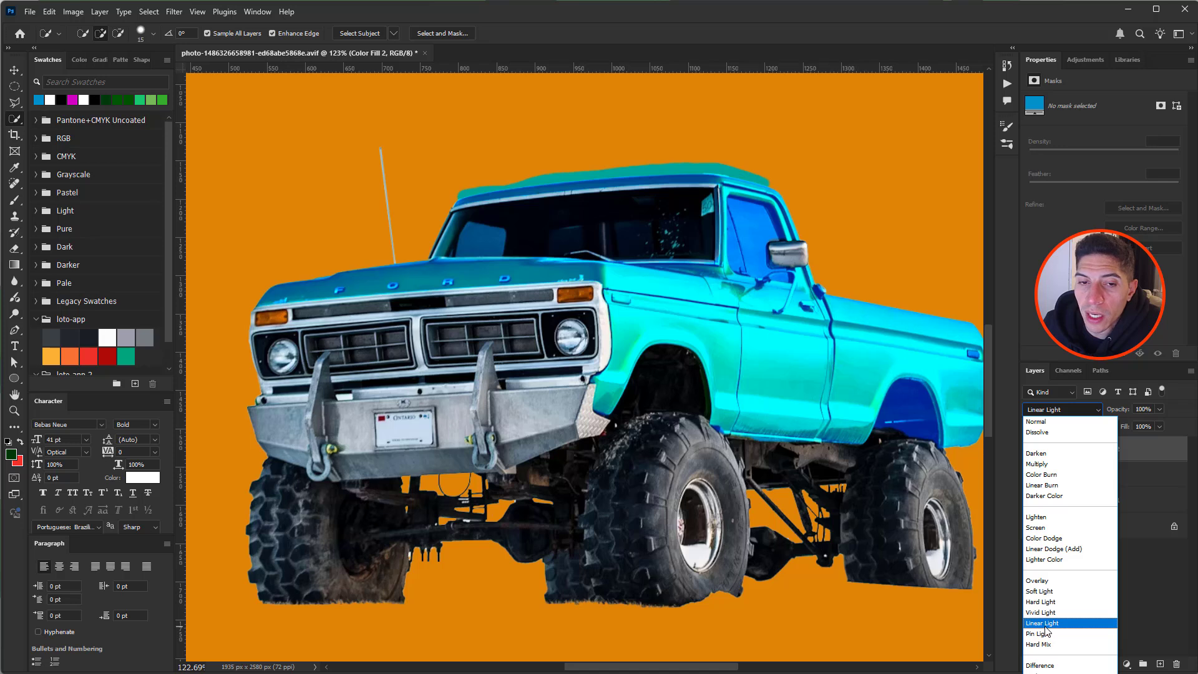
# - Blend the fill in Linear Light, clip it to car, and mask the blue out of the rear wheel arch
pyautogui.click(1046, 625)
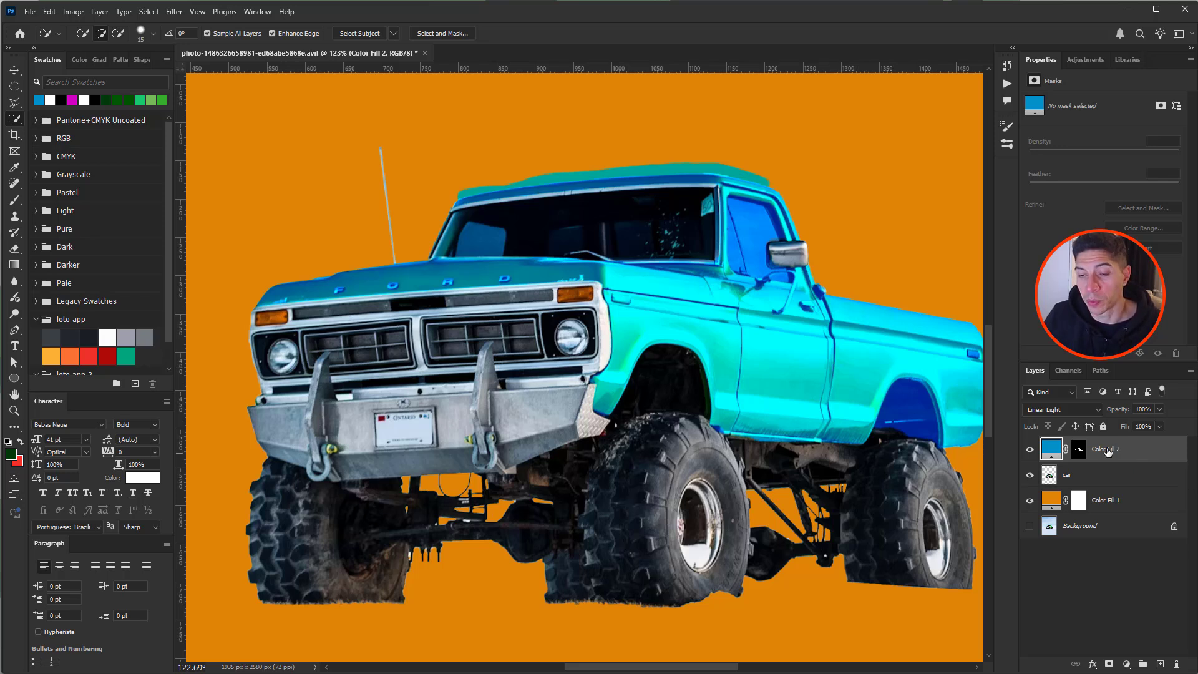
pyautogui.hotkey('ctrl', 'alt', 'g')
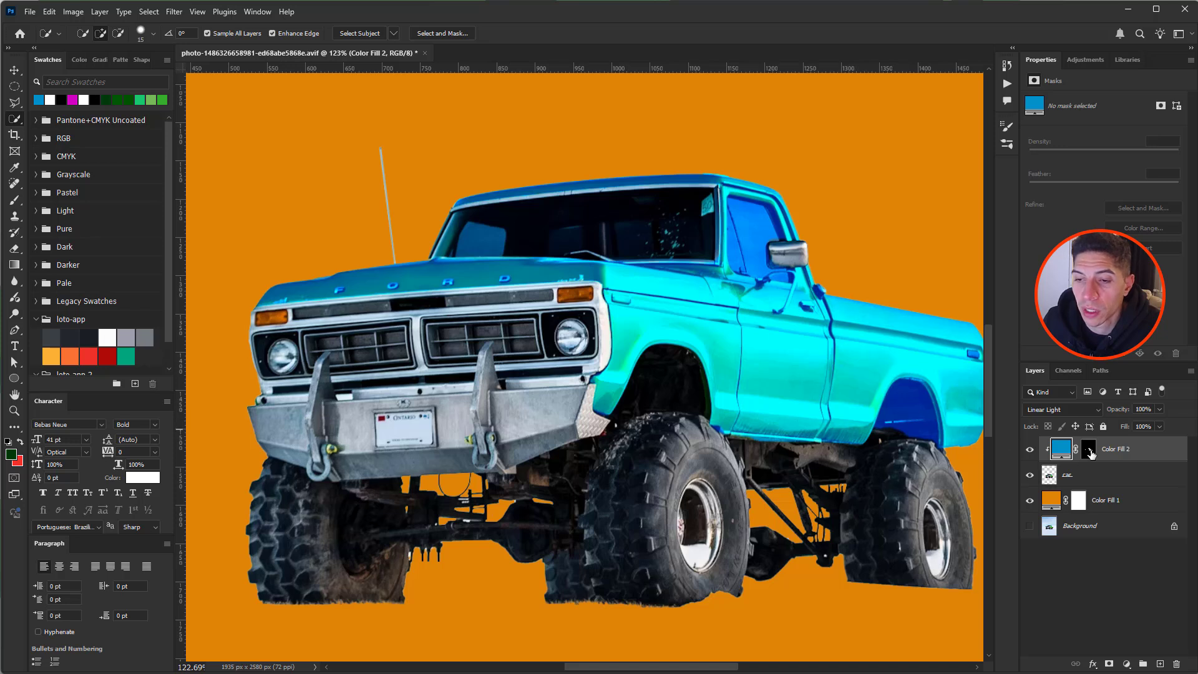
pyautogui.hotkey('ctrl', '\\')
pyautogui.moveTo(906, 410); pyautogui.dragTo(911, 422)
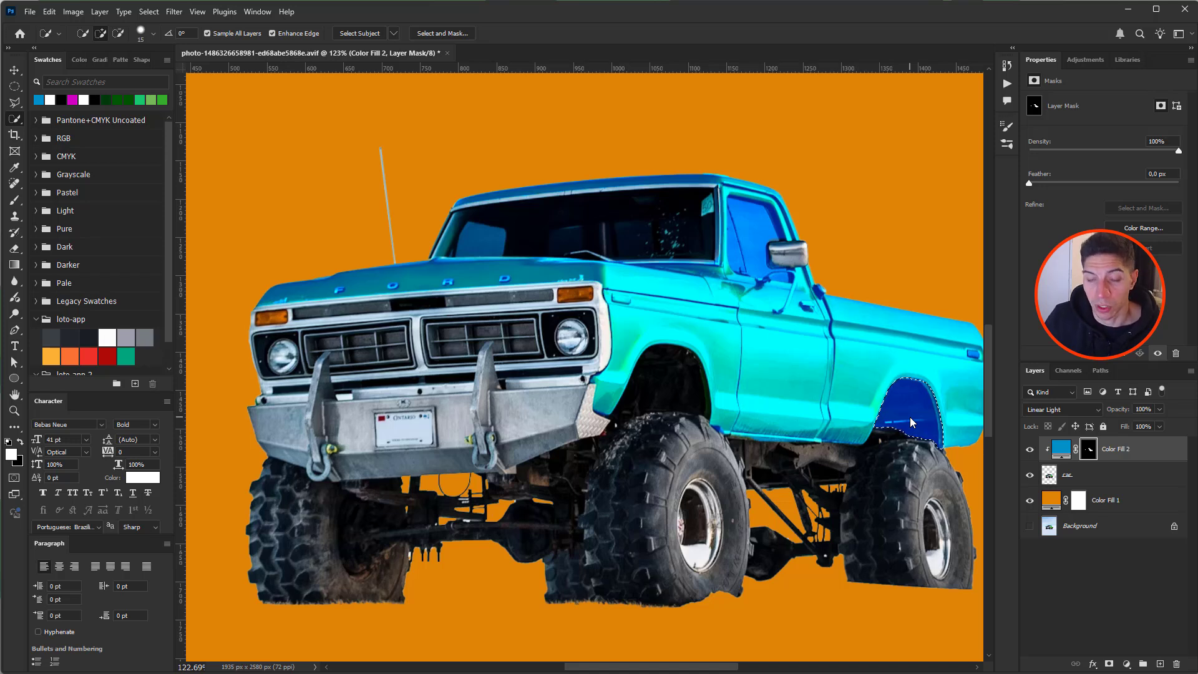
pyautogui.press('x')
pyautogui.hotkey('alt', 'BackSpace')
pyautogui.hotkey('ctrl', 'd')
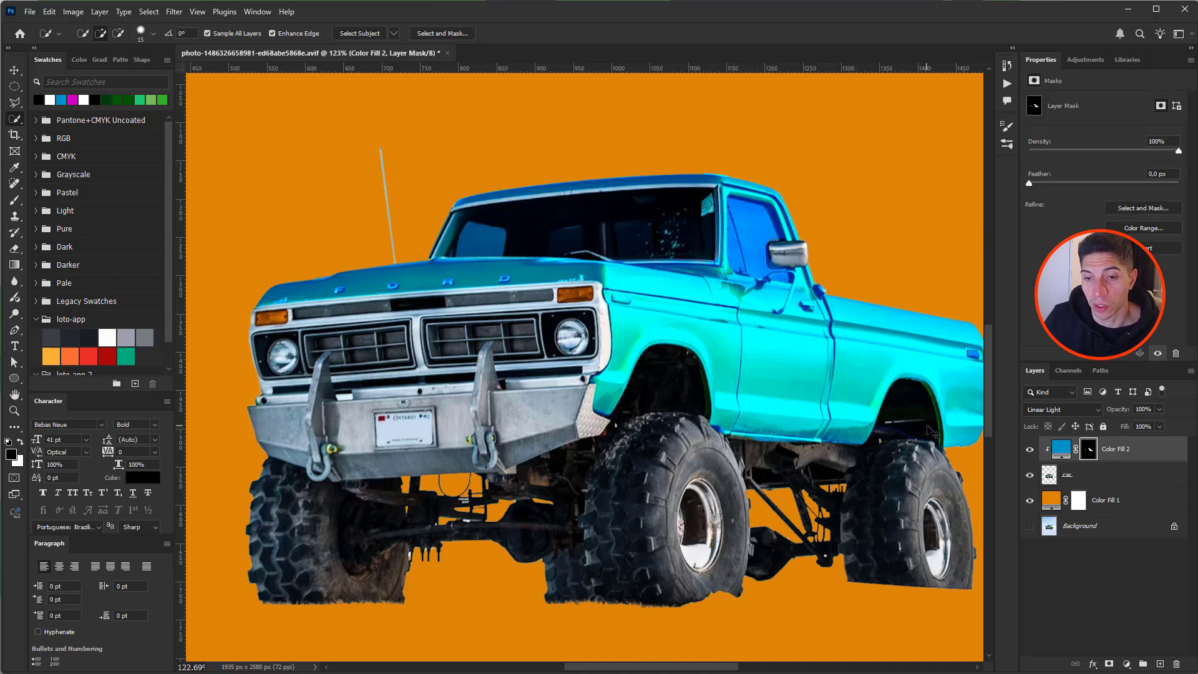
pyautogui.moveTo(916, 419); pyautogui.dragTo(830, 439)
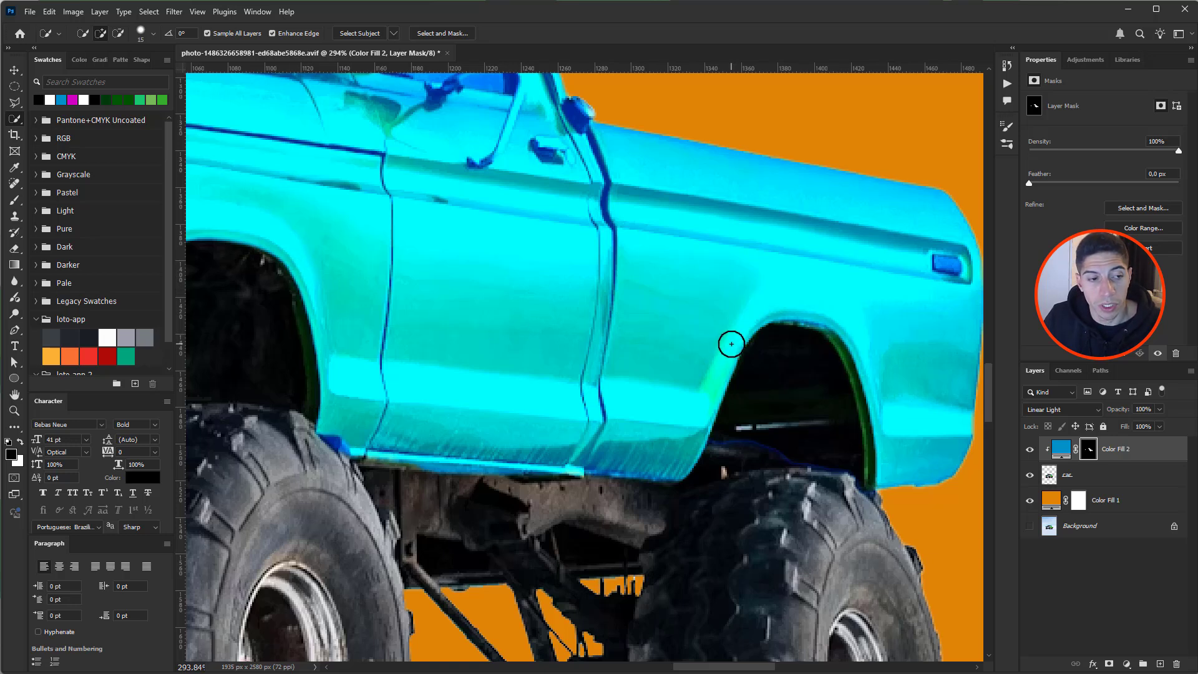
# - Paint a faint blue tint back into the wheel well with white at 25% brush opacity
pyautogui.press('b')
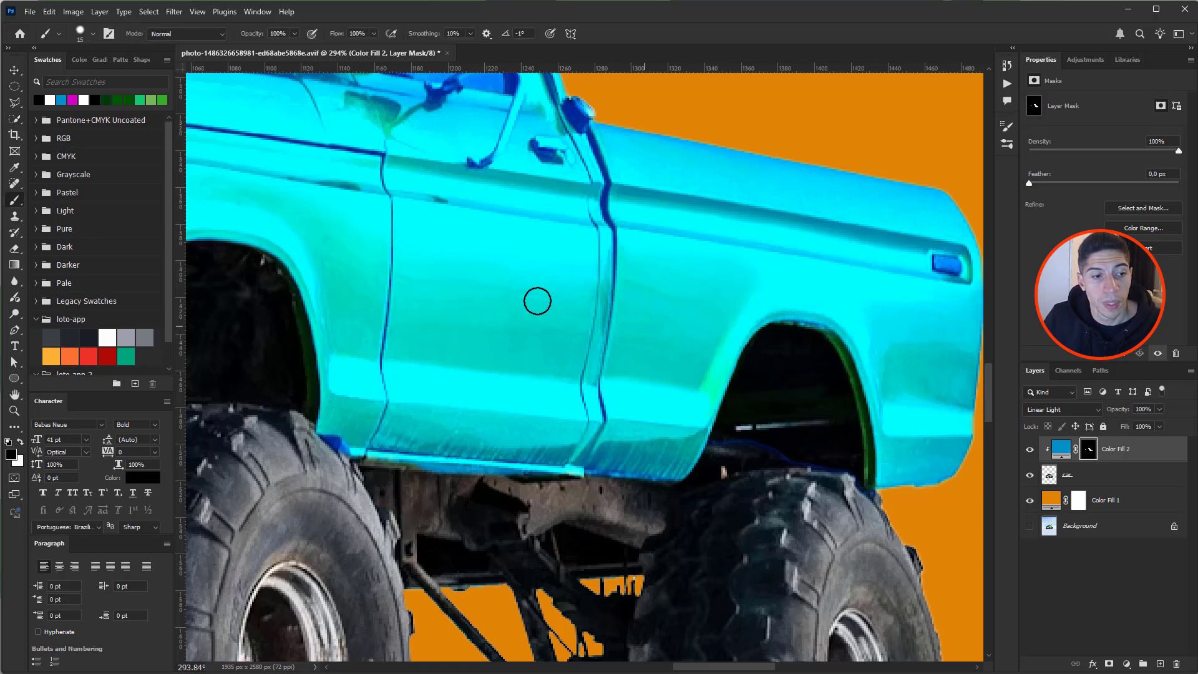
pyautogui.press('x')
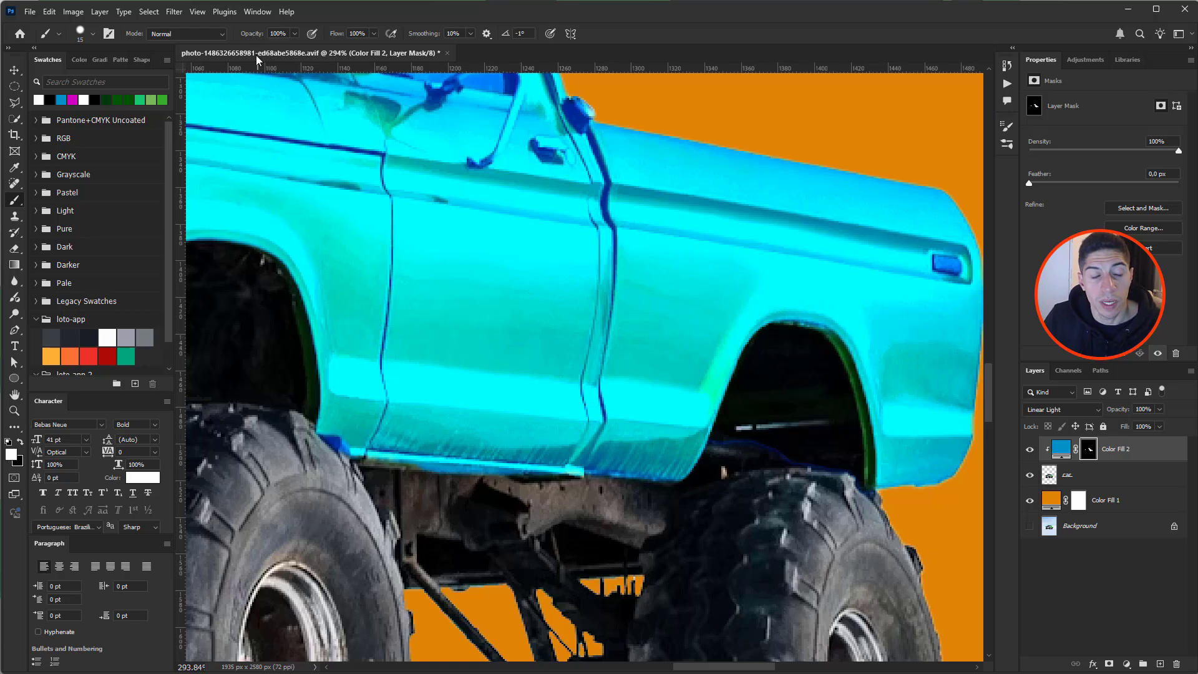
pyautogui.moveTo(254, 36); pyautogui.dragTo(208, 38)
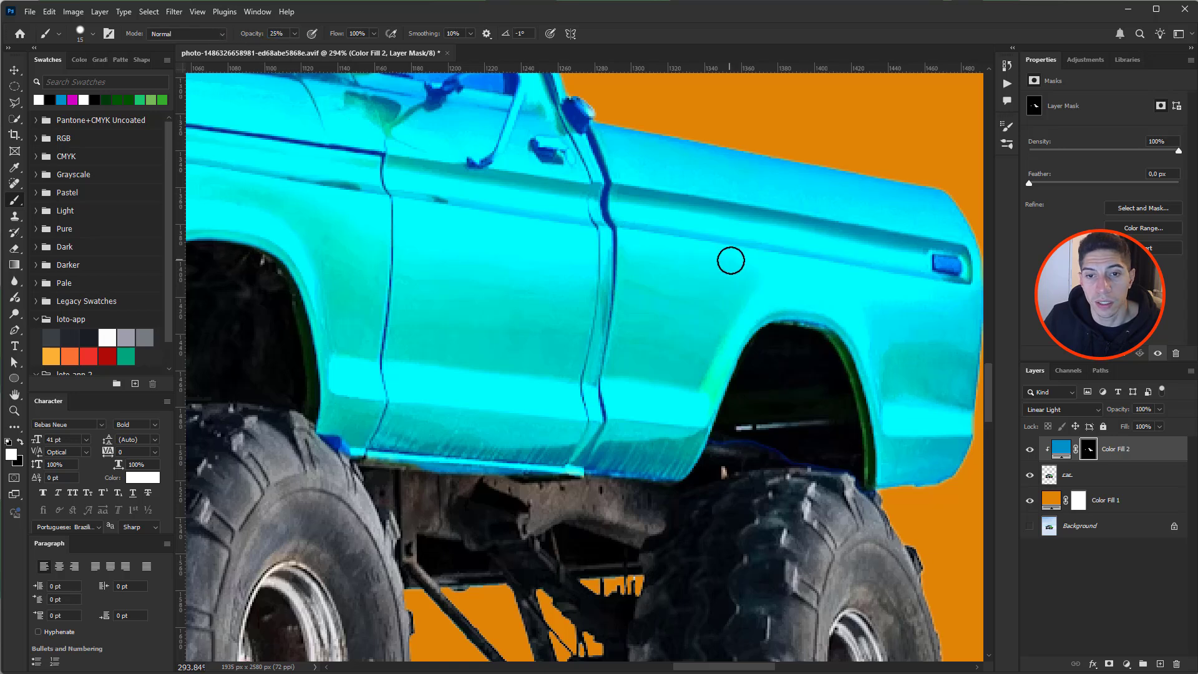
pyautogui.moveTo(820, 335)
pyautogui.mouseDown()
pyautogui.moveTo(707, 339)
pyautogui.moveTo(886, 402)
pyautogui.moveTo(689, 411)
pyautogui.mouseUp()
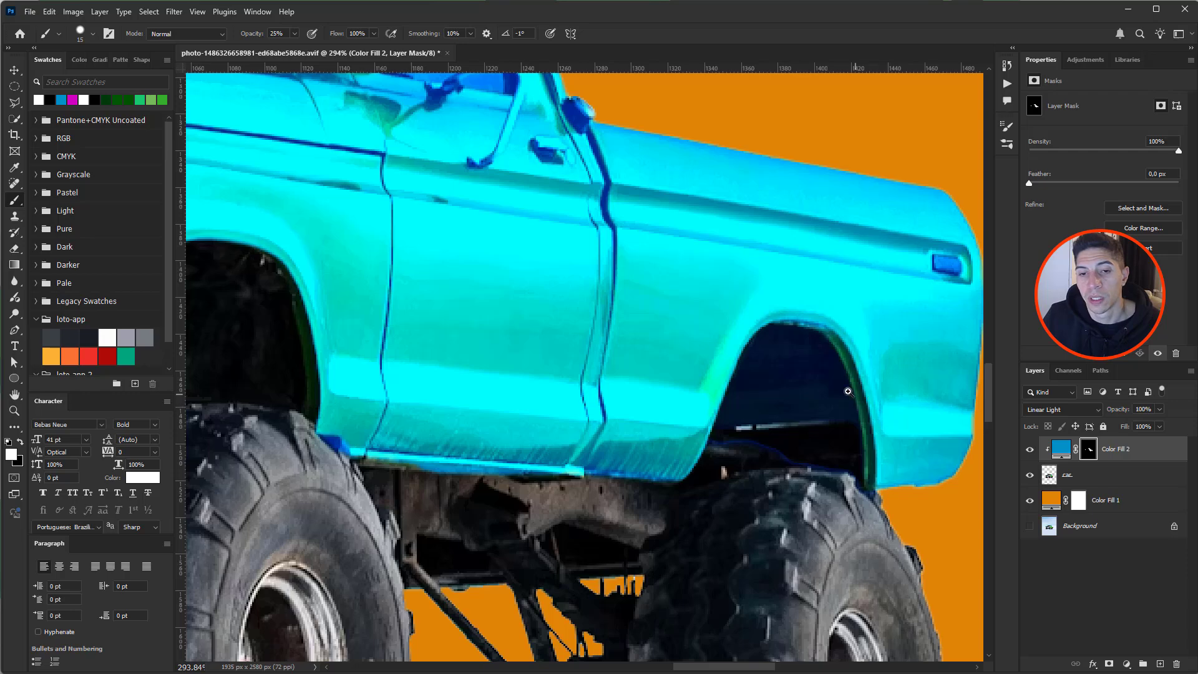
pyautogui.scroll(-5, 878, 407)
pyautogui.scroll(5, 832, 374)
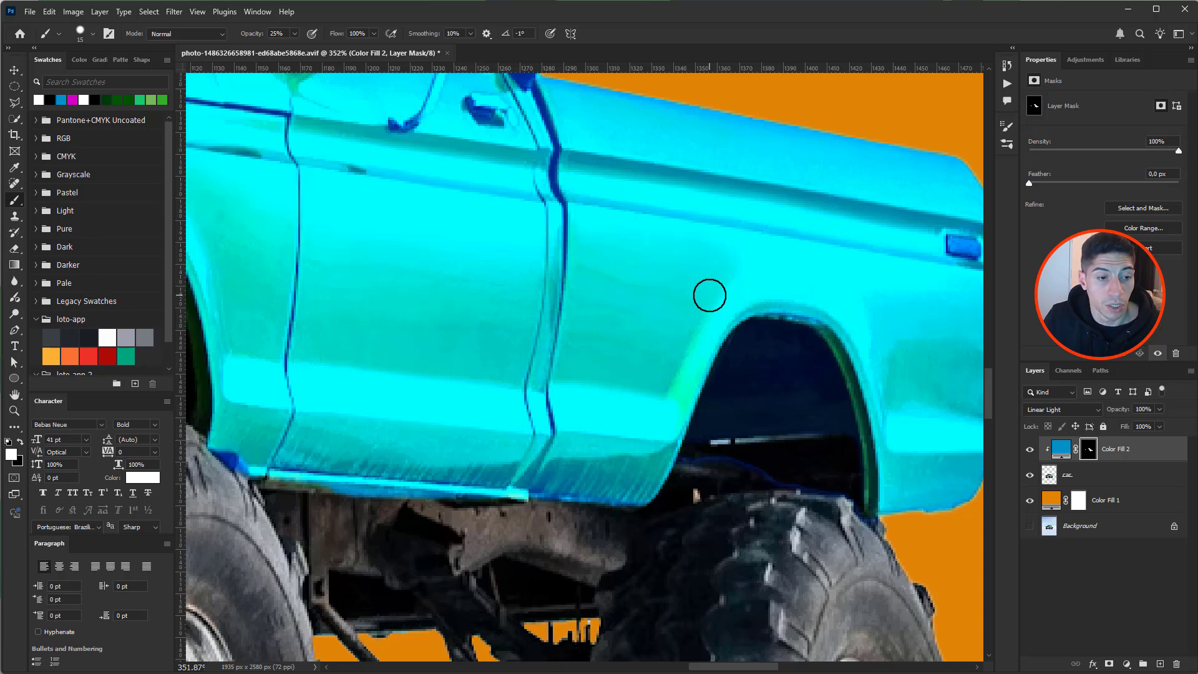
# - Set the brush to black at 40% opacity and zoom out to view the whole truck
pyautogui.press('x')
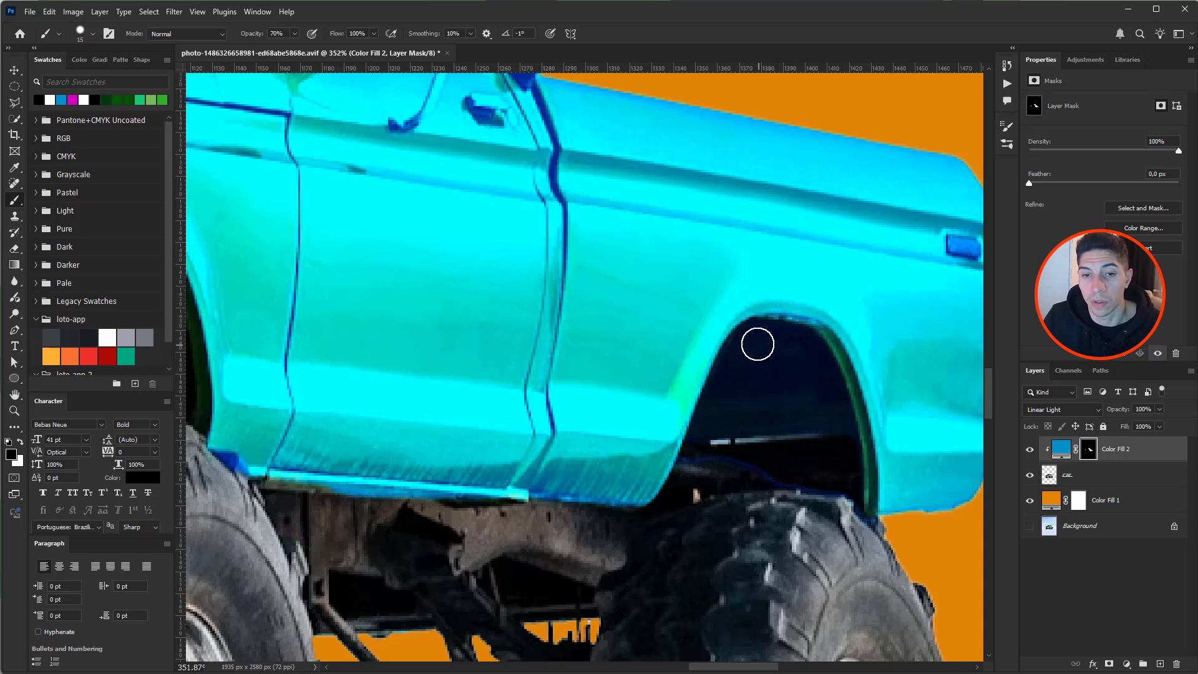
pyautogui.press('7')
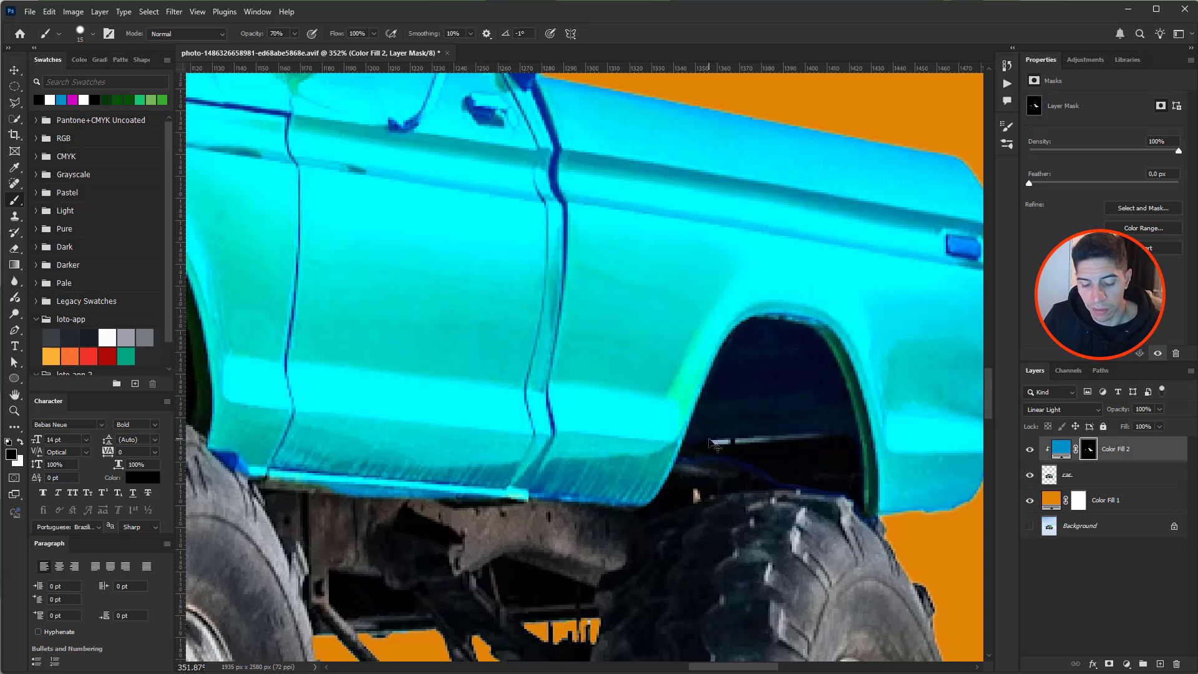
pyautogui.press('5')
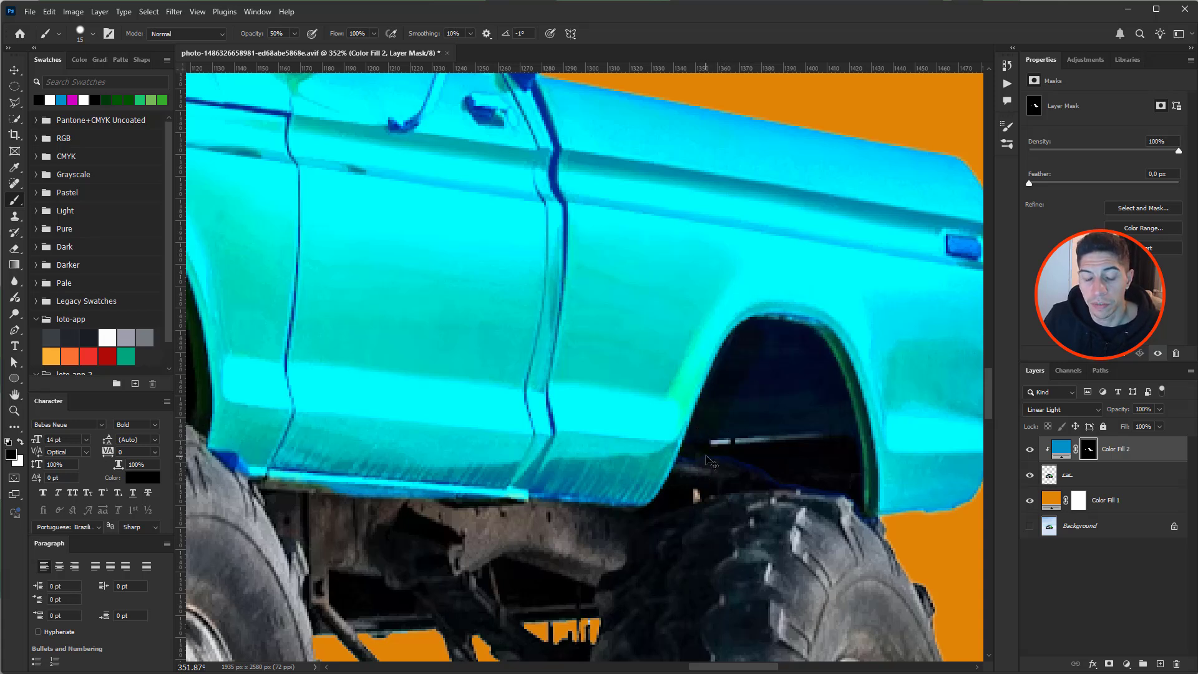
pyautogui.press('4')
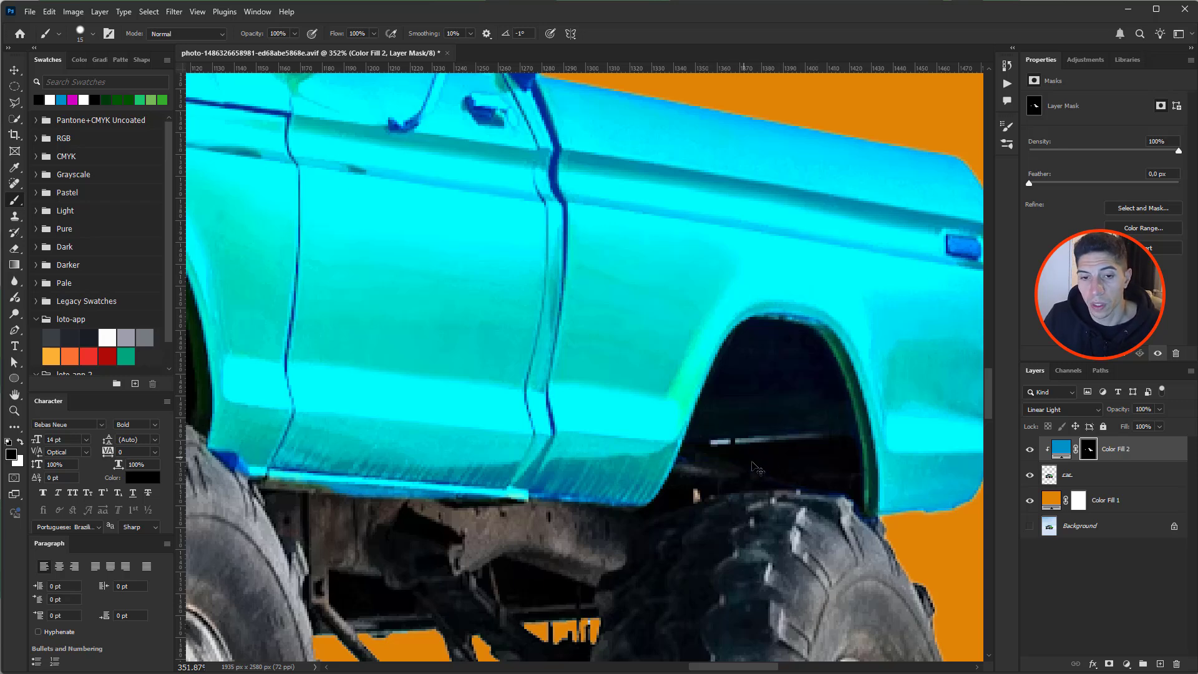
pyautogui.scroll(-6, 844, 510)
pyautogui.moveTo(733, 387); pyautogui.dragTo(827, 422)
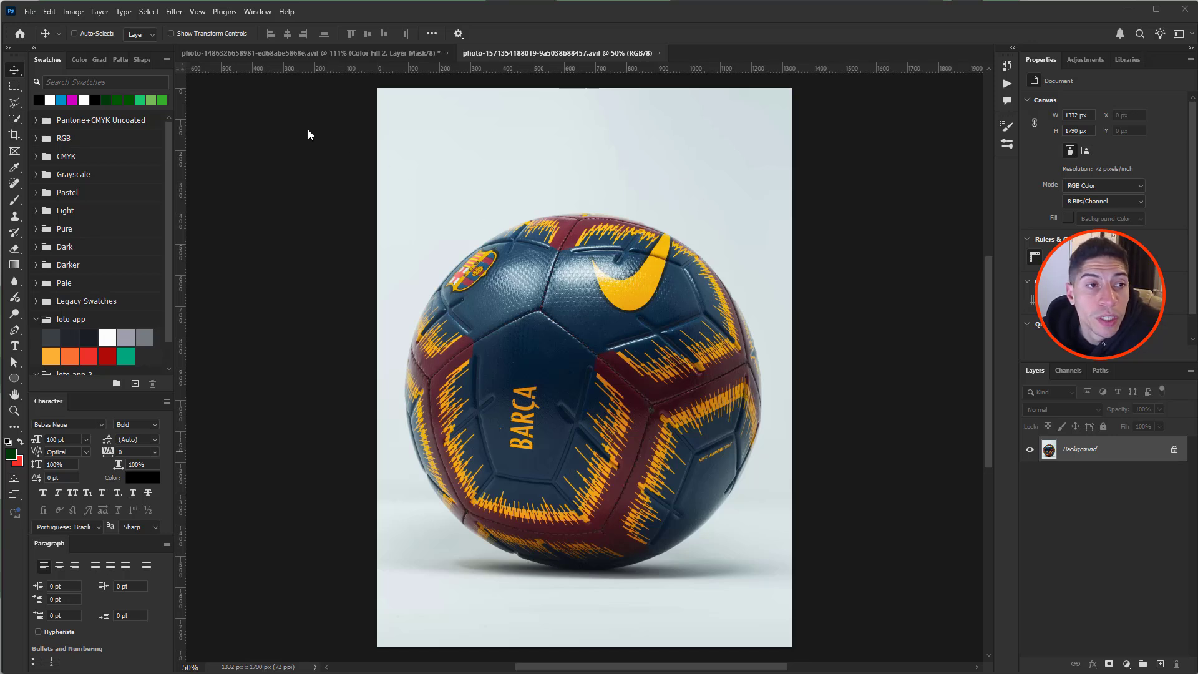
# - Draw an elliptical marquee around the Barça ball and copy it to Layer 1 with Ctrl+J
pyautogui.click(13, 89)
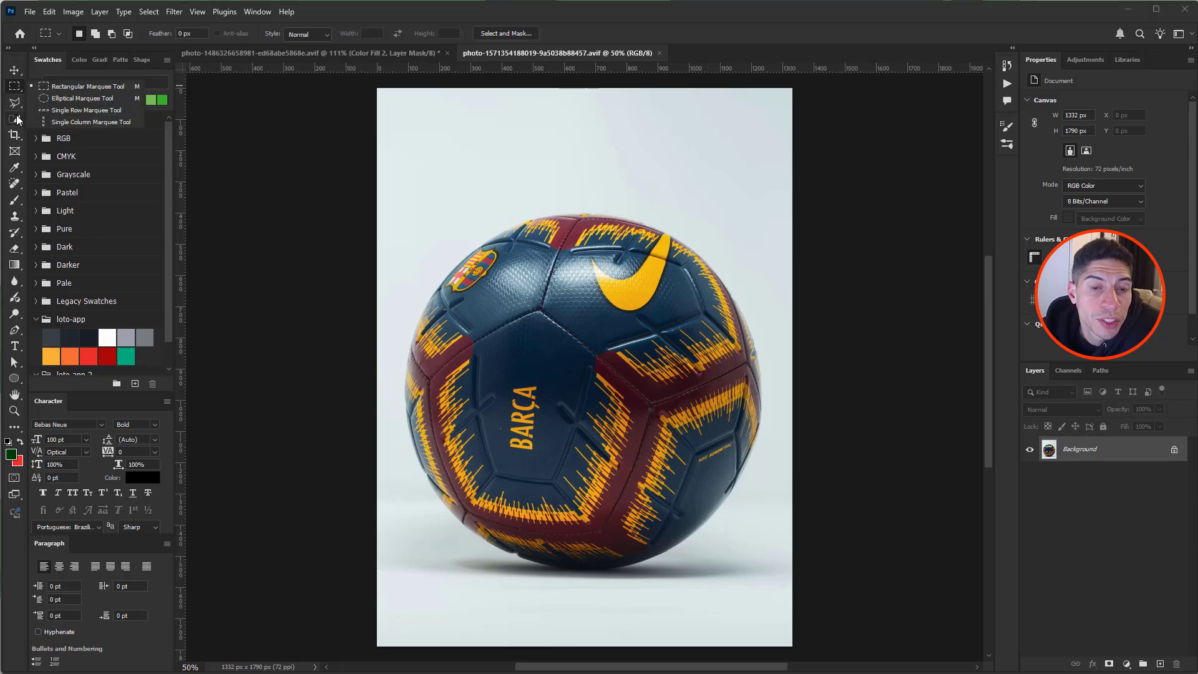
pyautogui.click(55, 97)
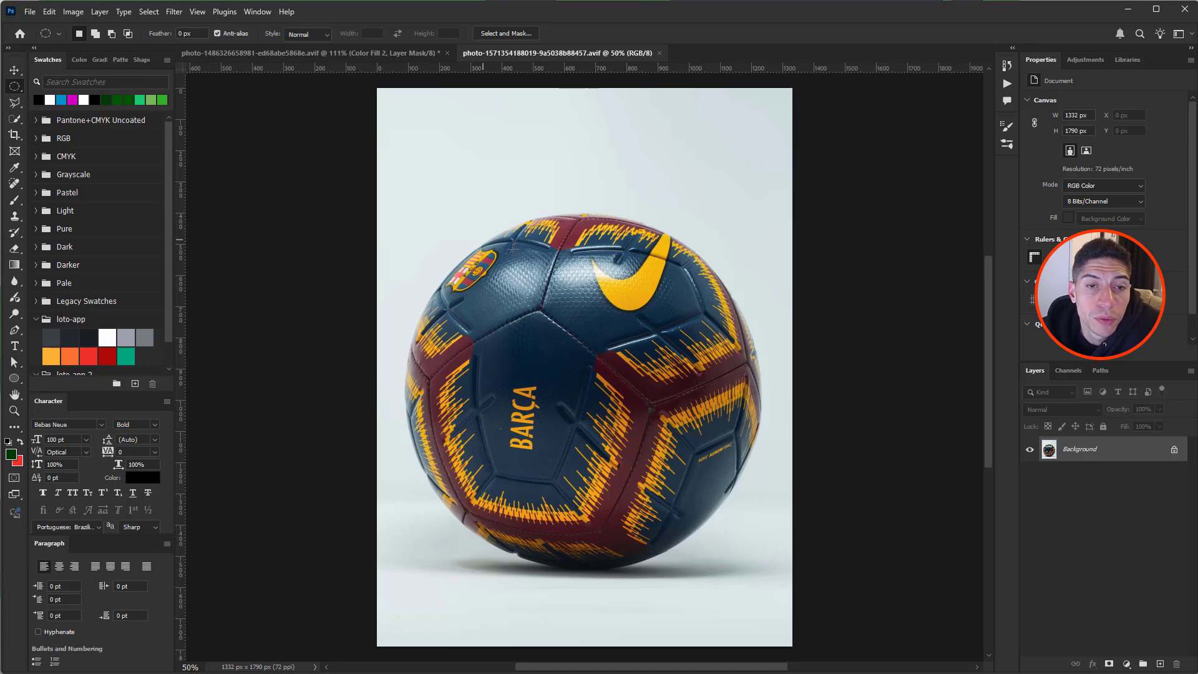
pyautogui.moveTo(431, 223); pyautogui.dragTo(763, 569)
pyautogui.press('space')
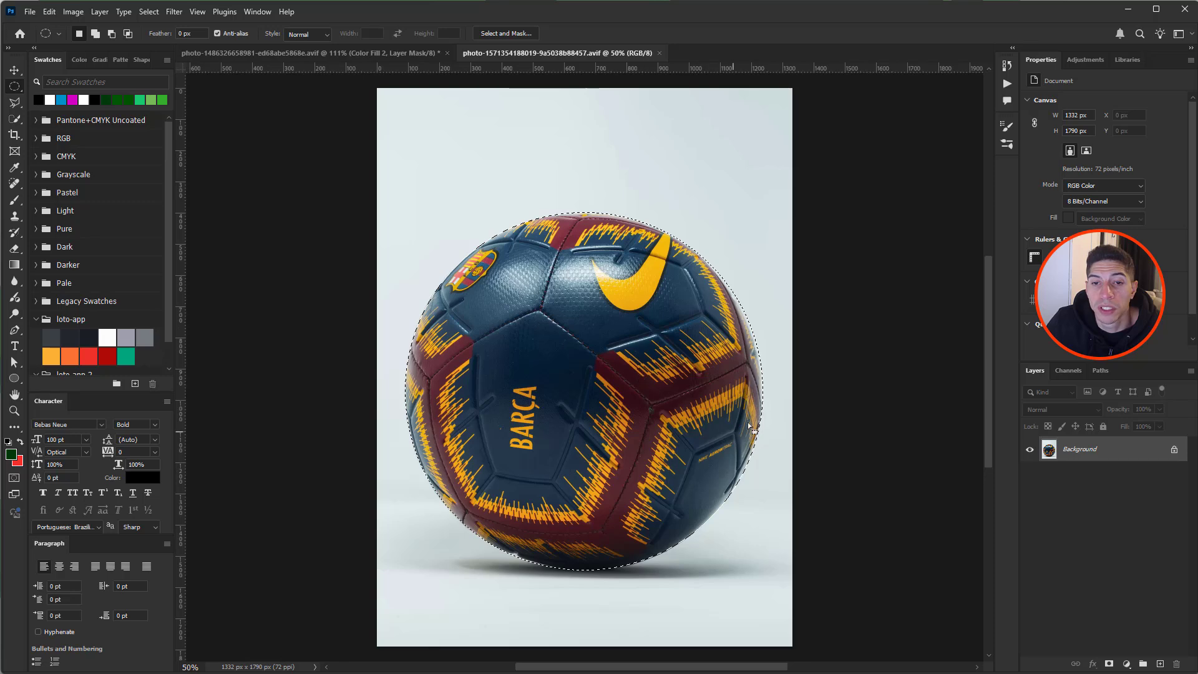
pyautogui.hotkey('ctrl', 'j')
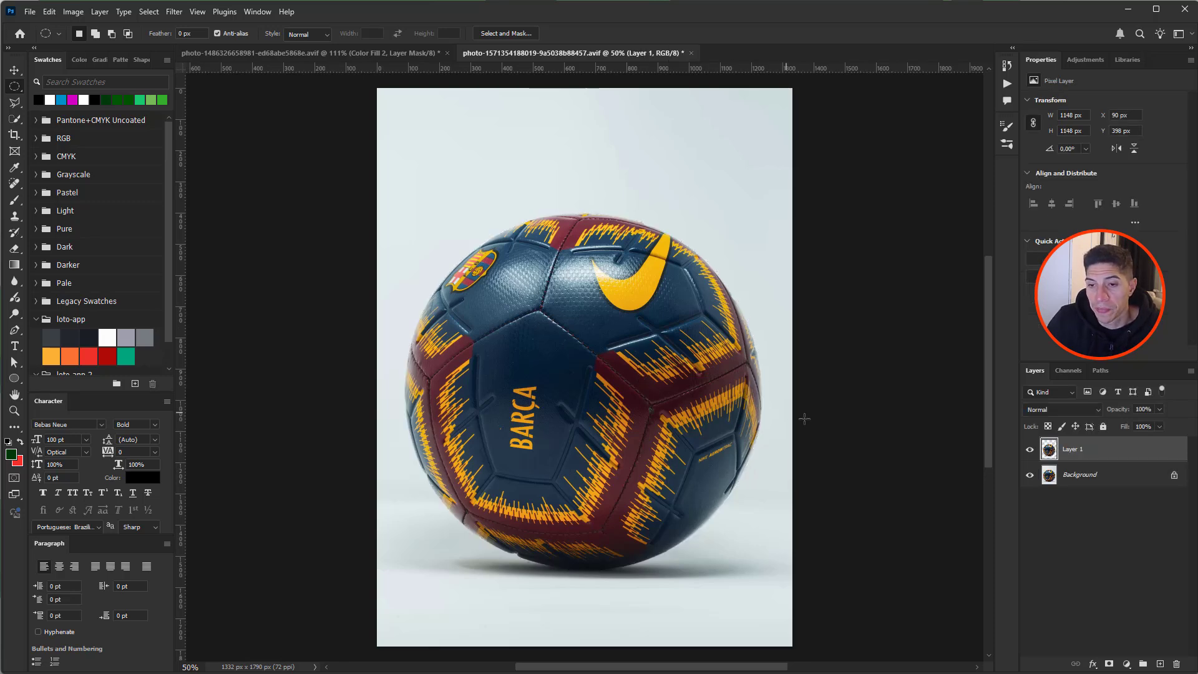
# - Hide the Background and squeeze the ball layer narrower into an oval with Free Transform
pyautogui.click(1030, 476)
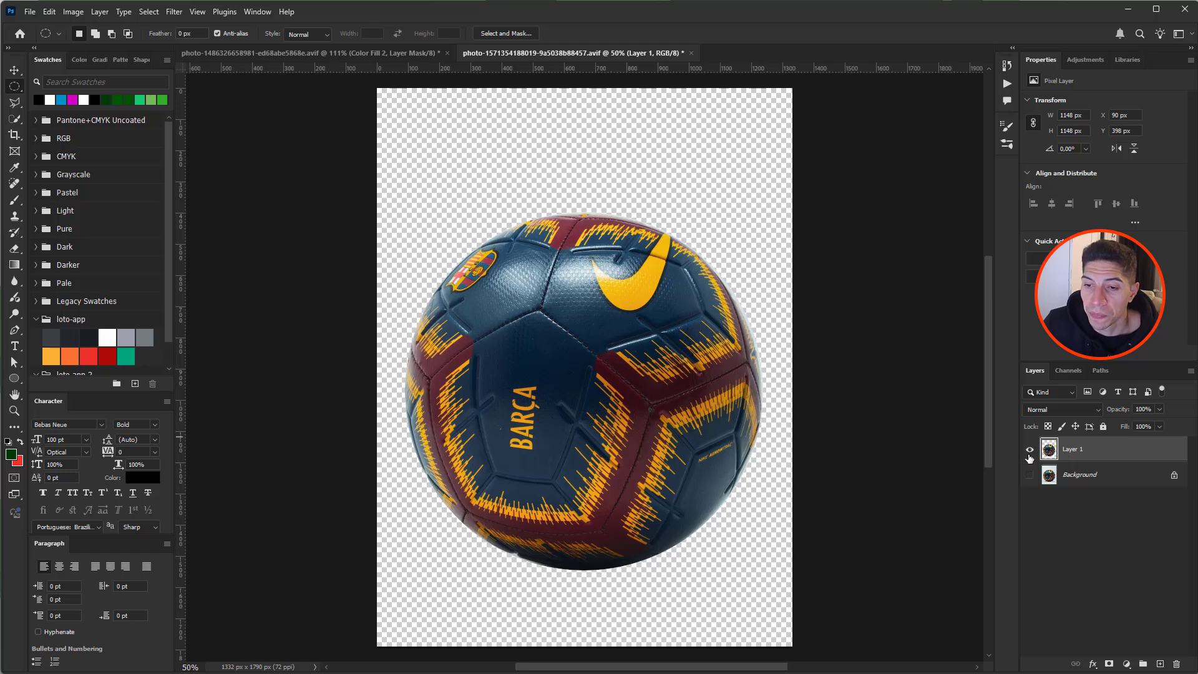
pyautogui.hotkey('ctrl', 't')
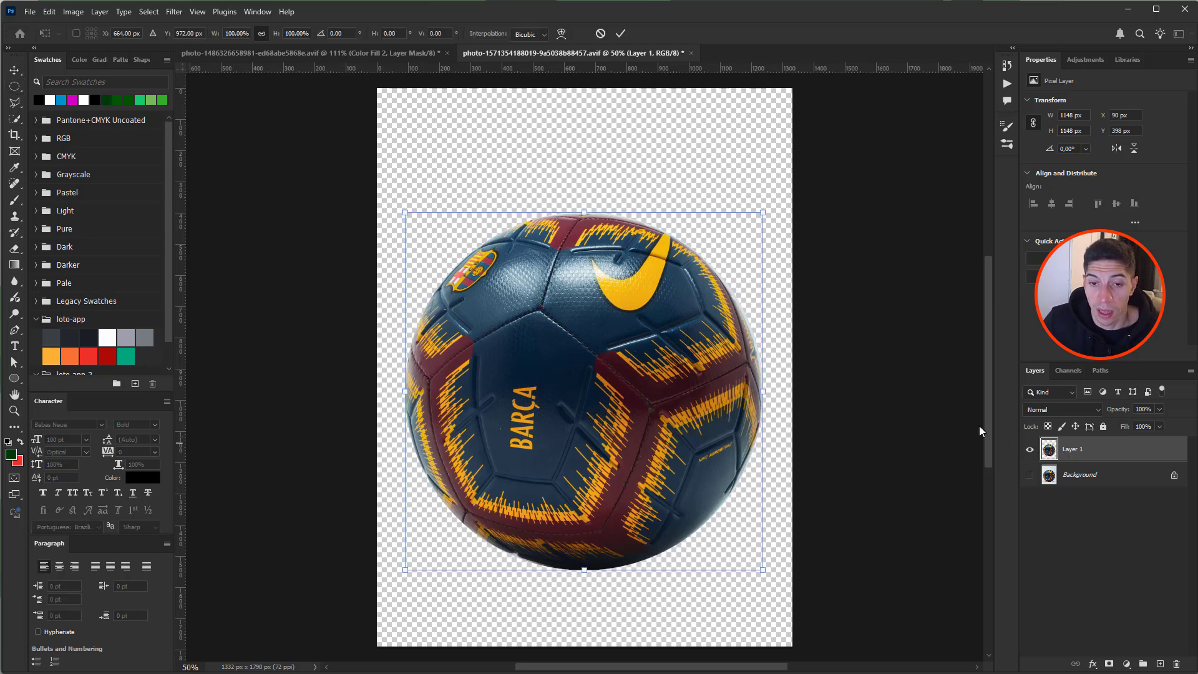
pyautogui.moveTo(762, 392); pyautogui.dragTo(712, 386)
pyautogui.press('Return')
pyautogui.press('m')
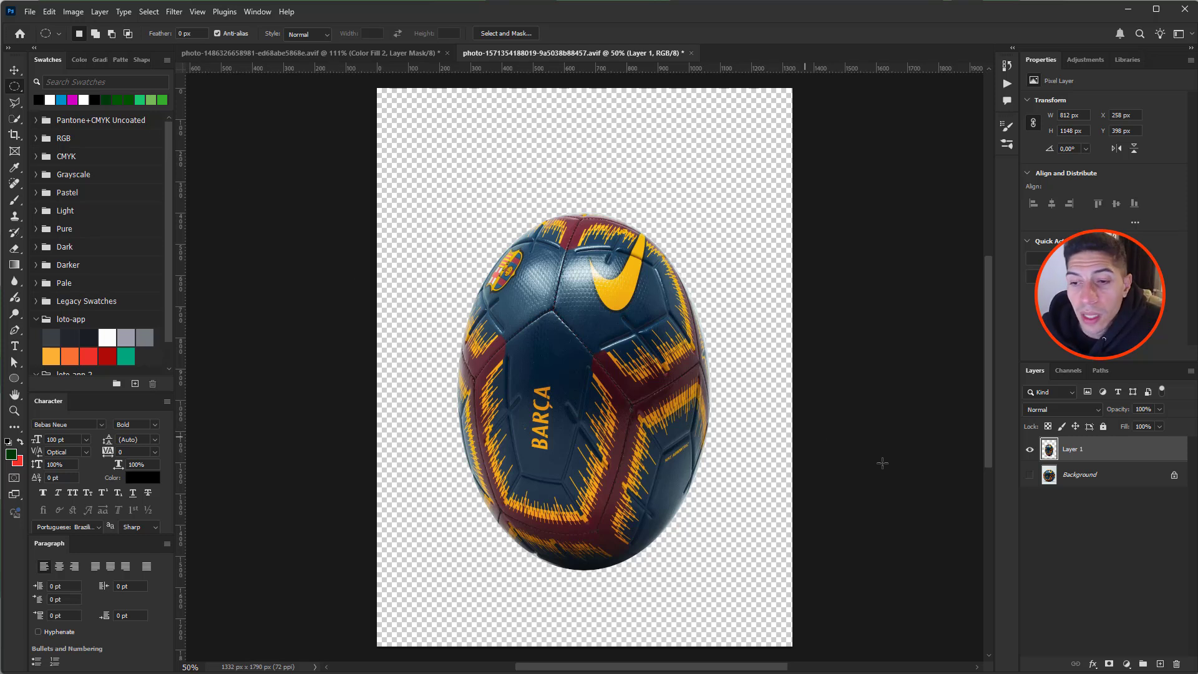
# - Fill a new layer with the sampled light grey backdrop and merge it with Layer 1
pyautogui.click(1087, 477)
pyautogui.click(1161, 664)
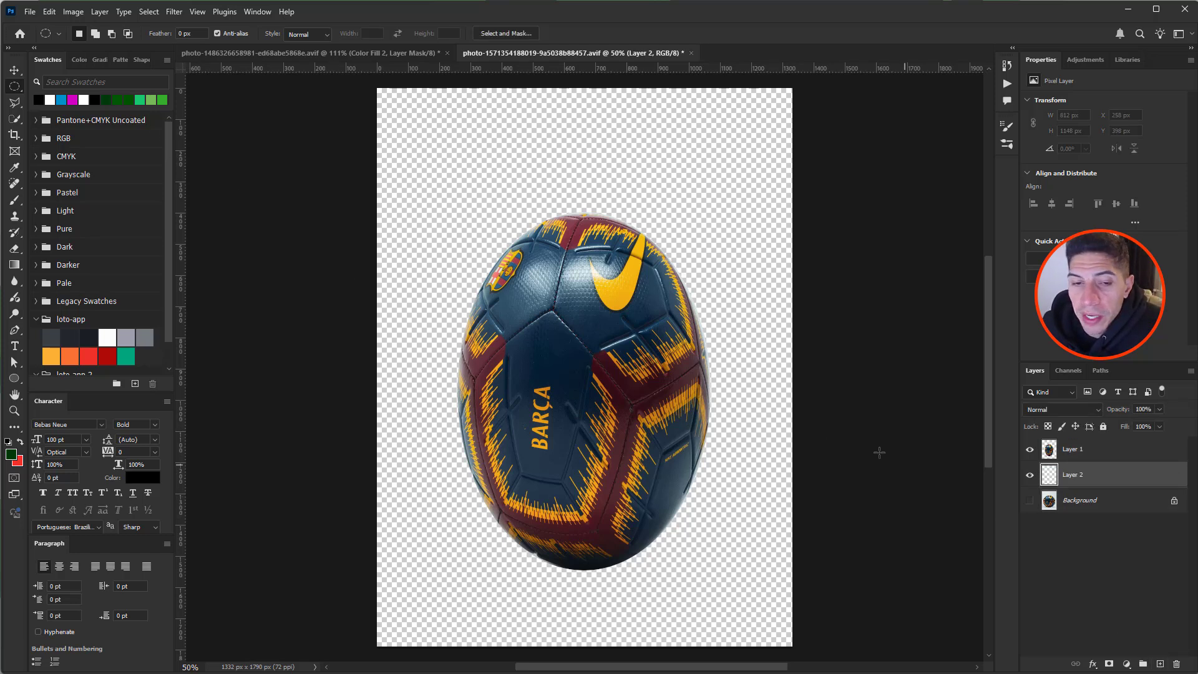
pyautogui.click(1030, 501)
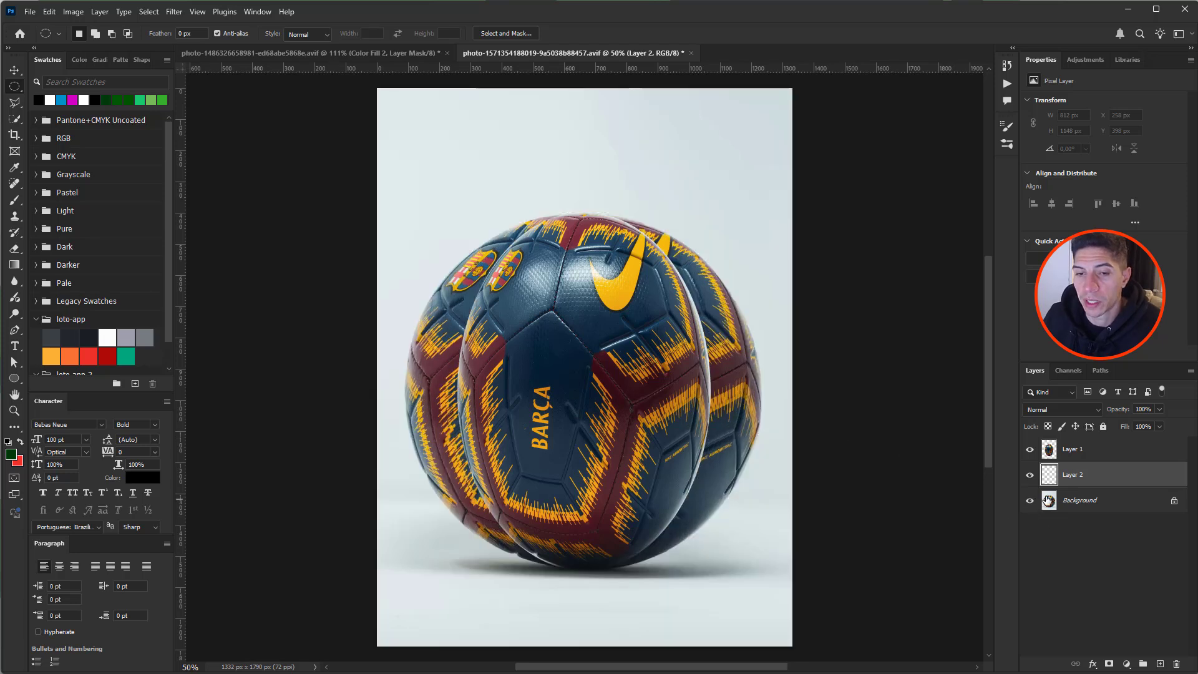
pyautogui.press('i')
pyautogui.click(754, 215)
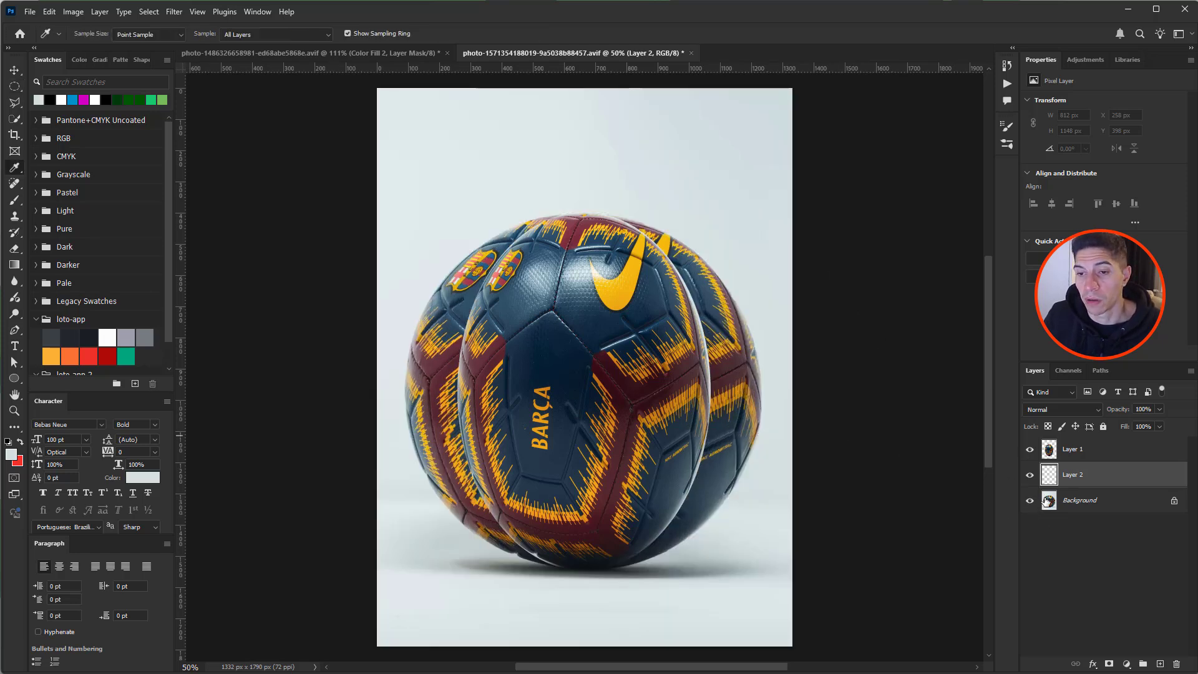
pyautogui.hotkey('alt', 'BackSpace')
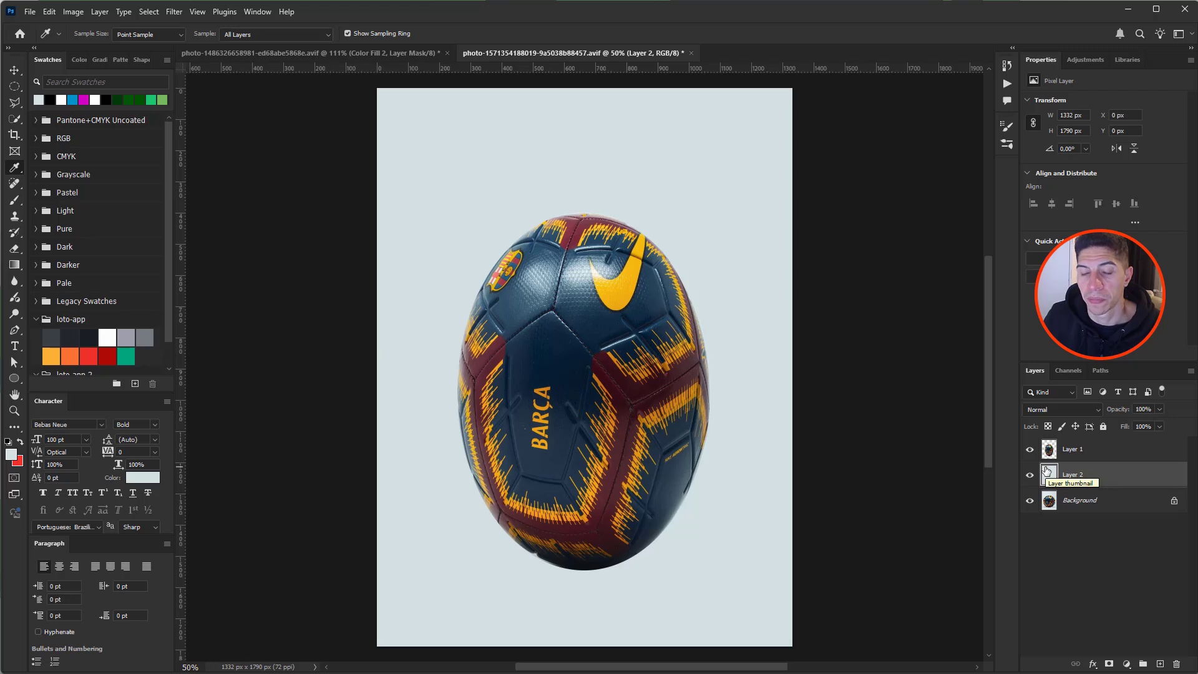
pyautogui.keyDown('shift'); pyautogui.click(1098, 458); pyautogui.keyUp('shift')
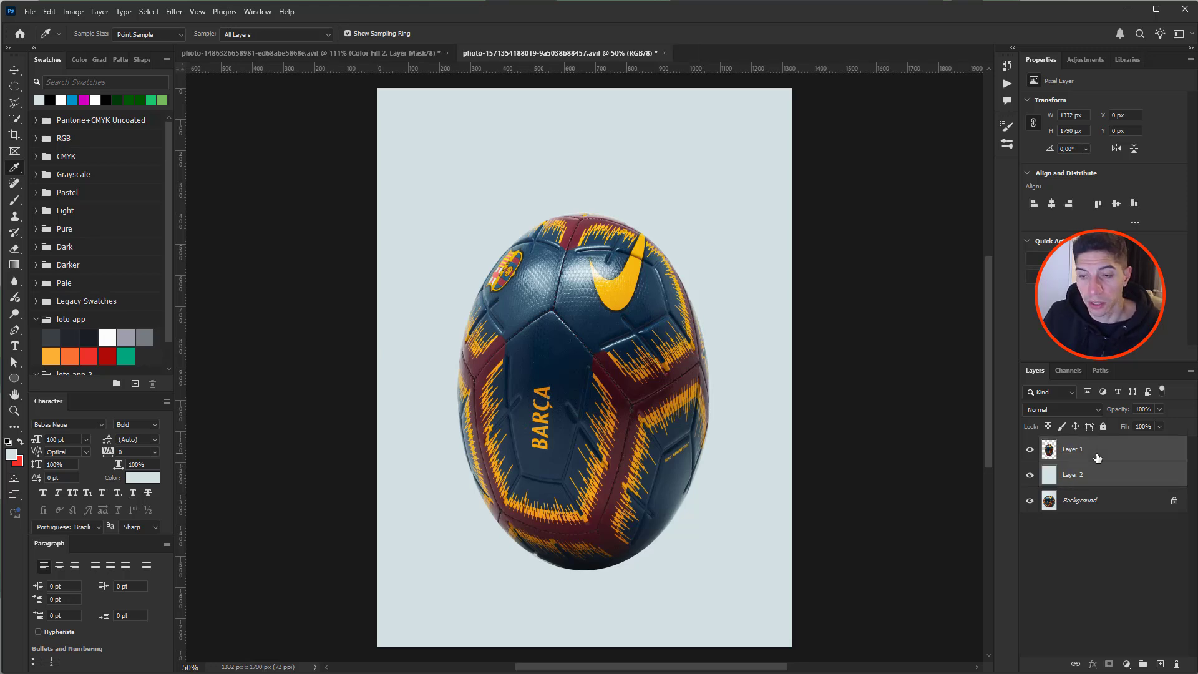
pyautogui.hotkey('ctrl', 'e')
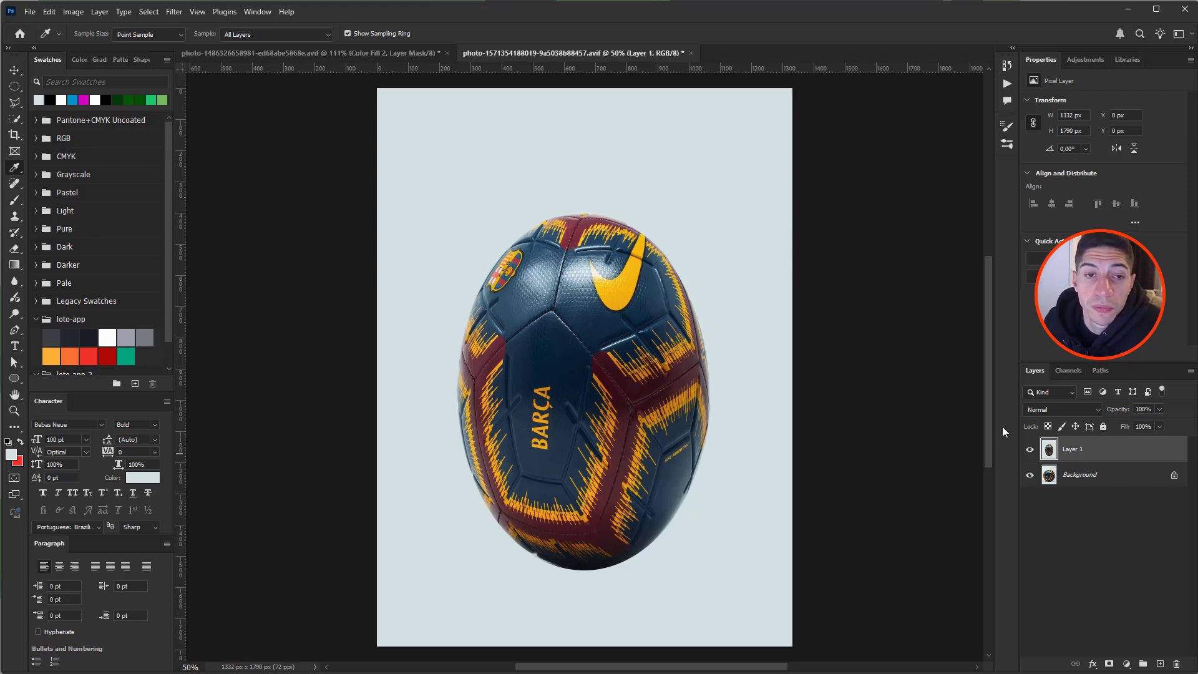
# - Select the ball with an ellipse, widen it to about 814 px, and copy it onto Layer 2
pyautogui.click(13, 87)
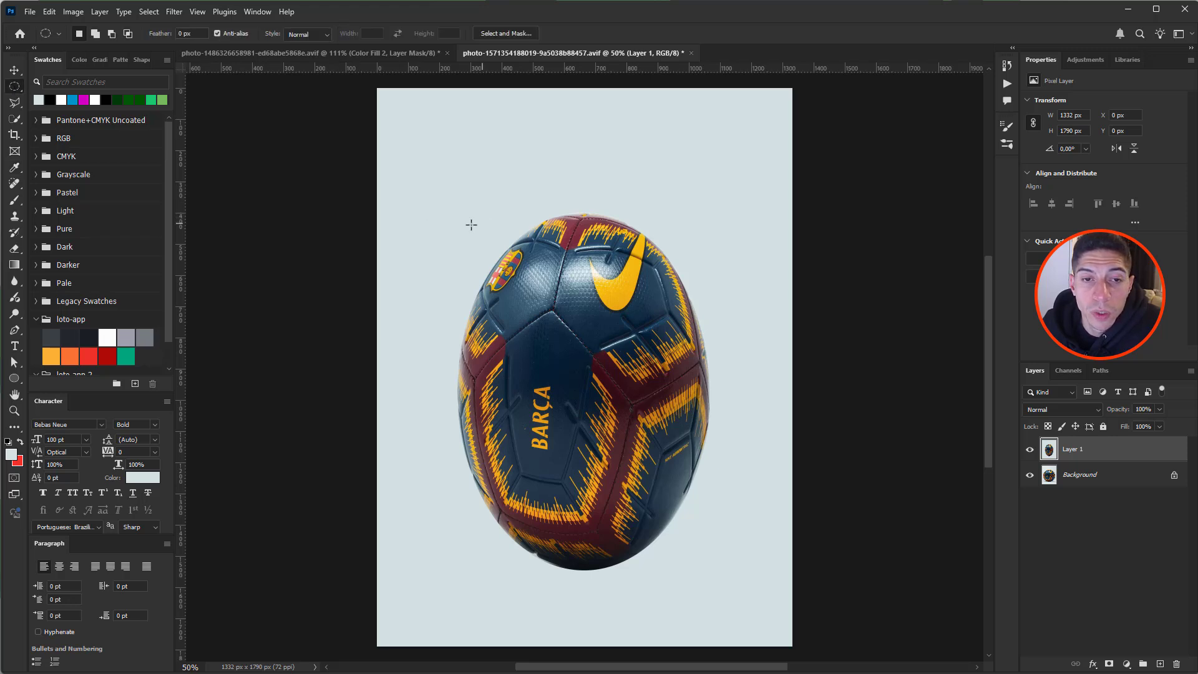
pyautogui.moveTo(470, 204); pyautogui.dragTo(694, 568)
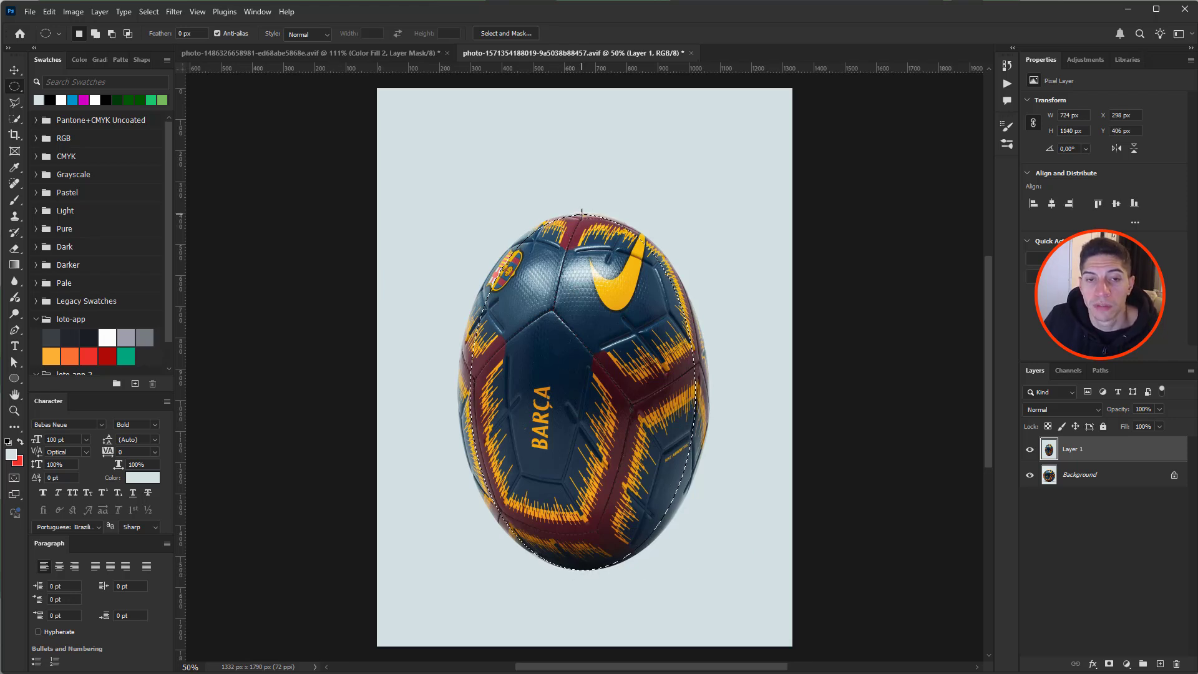
pyautogui.rightClick(575, 268)
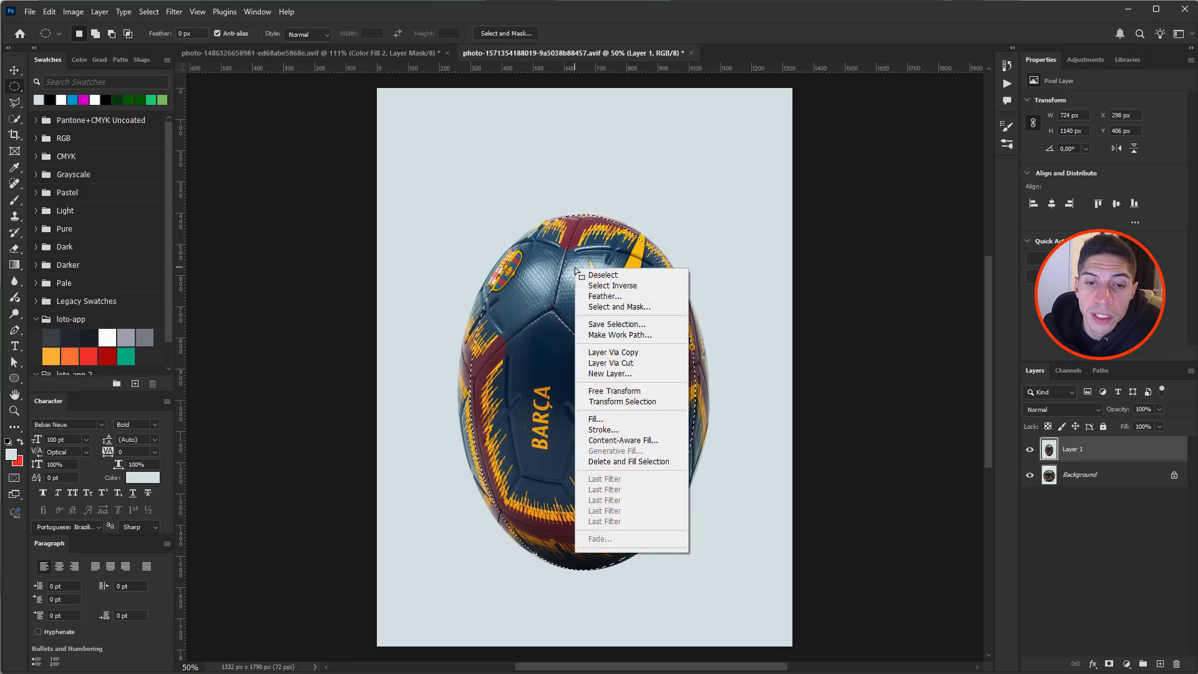
pyautogui.click(628, 402)
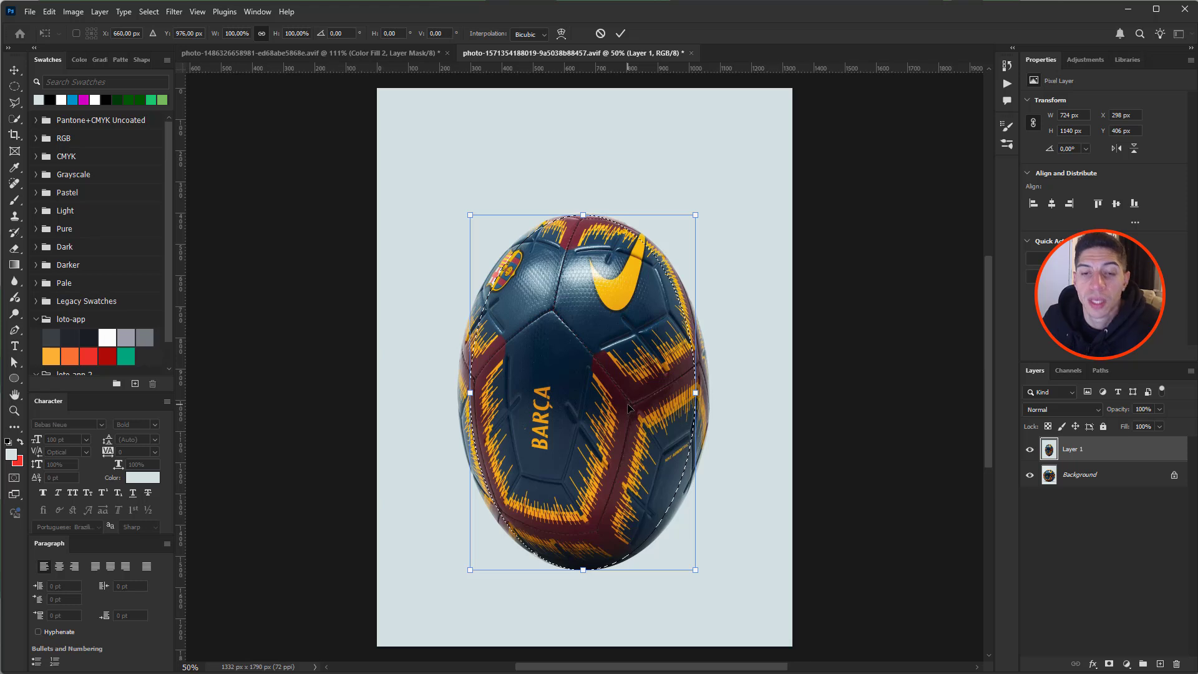
pyautogui.moveTo(696, 393)
pyautogui.mouseDown()
pyautogui.moveTo(725, 397)
pyautogui.moveTo(713, 397)
pyautogui.mouseUp()
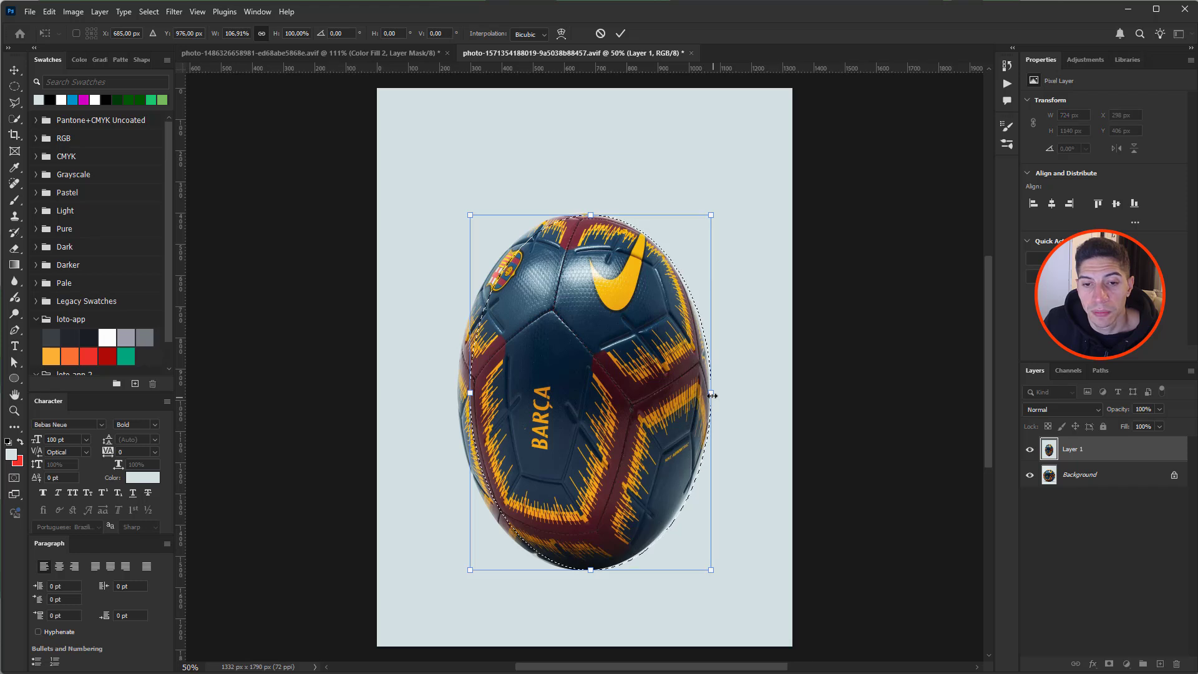
pyautogui.moveTo(470, 393); pyautogui.dragTo(460, 391)
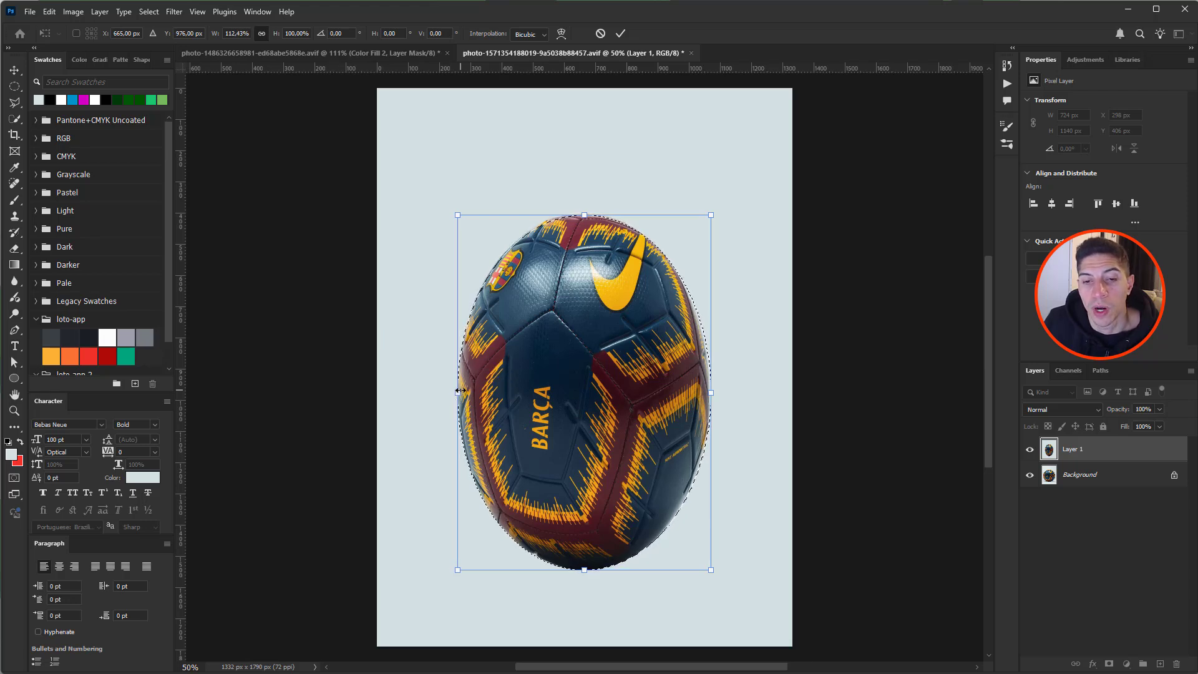
pyautogui.press('Return')
pyautogui.press('m')
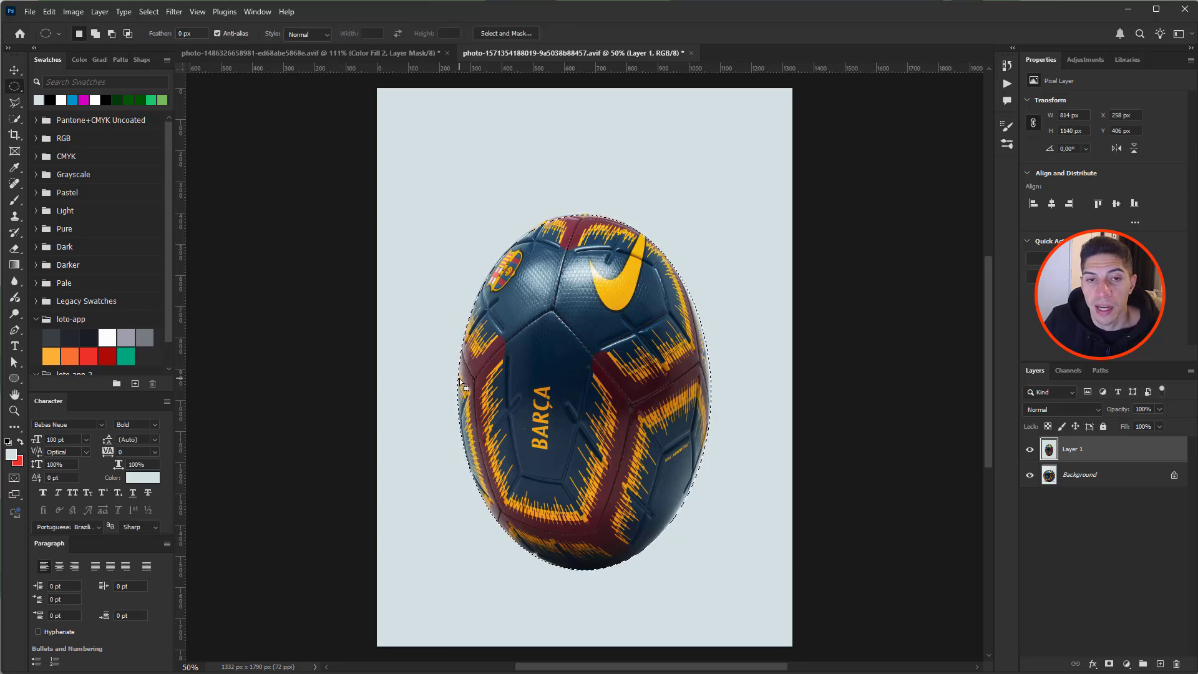
pyautogui.hotkey('ctrl', 'j')
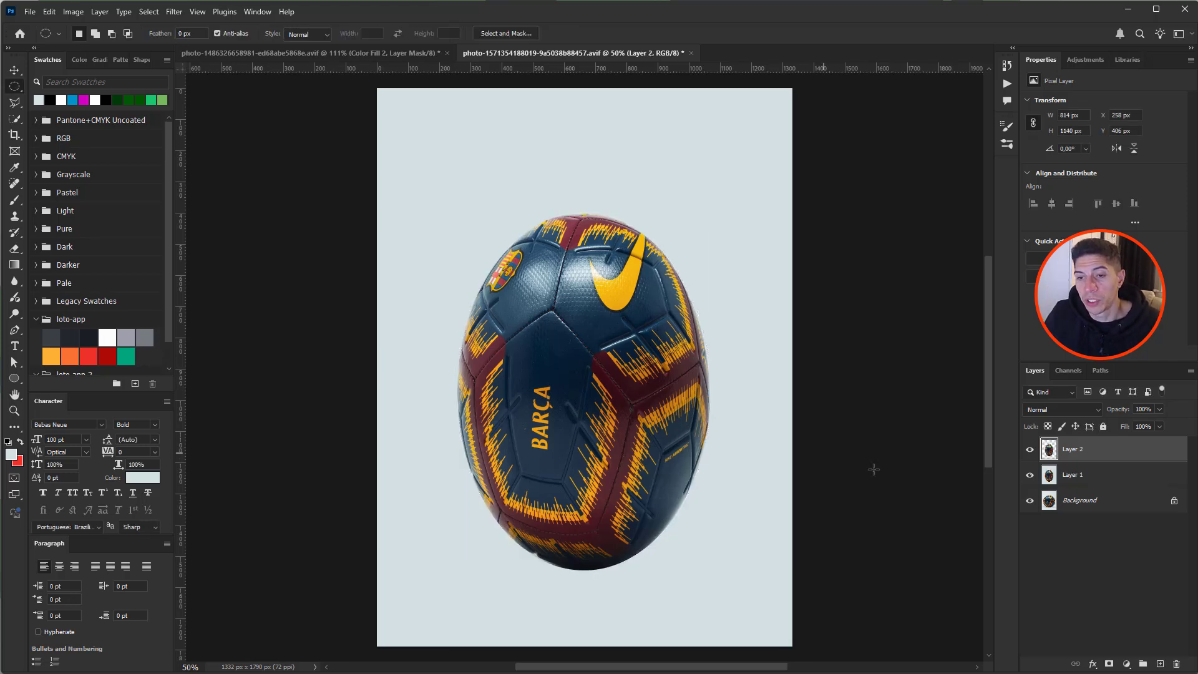
# - Hide Layer 1 and Background, then frame the BARÇA panel with a 528 × 626 px rectangular selection
pyautogui.click(1030, 475)
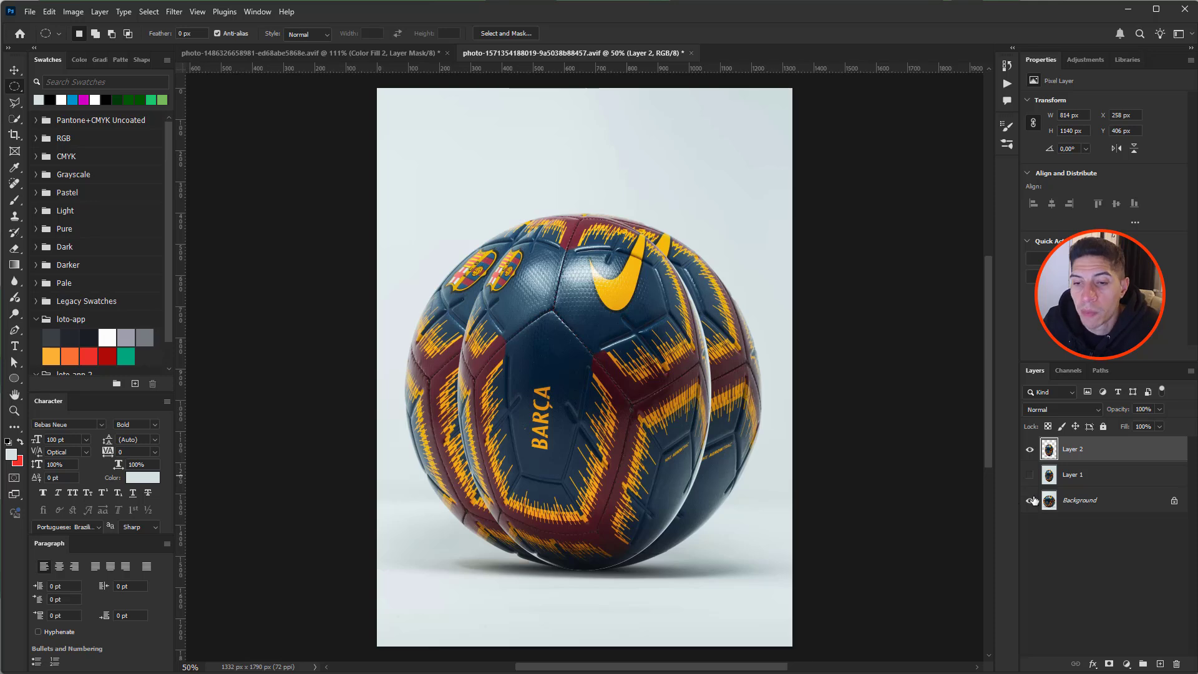
pyautogui.click(1030, 500)
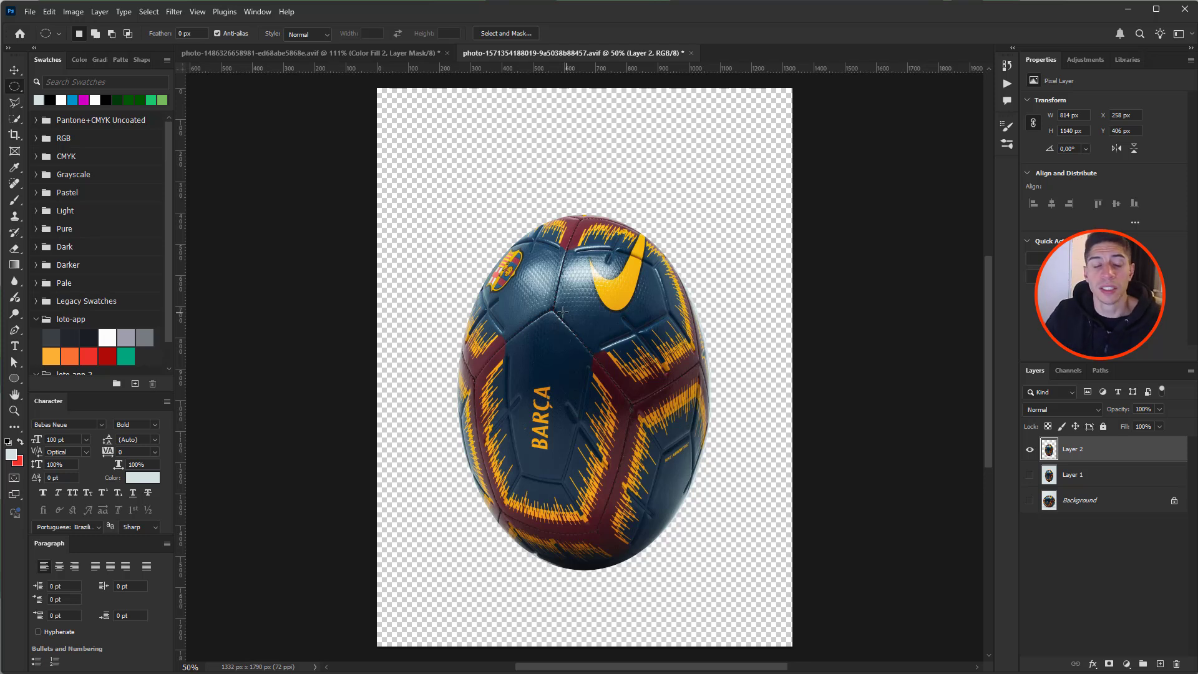
pyautogui.rightClick(15, 87)
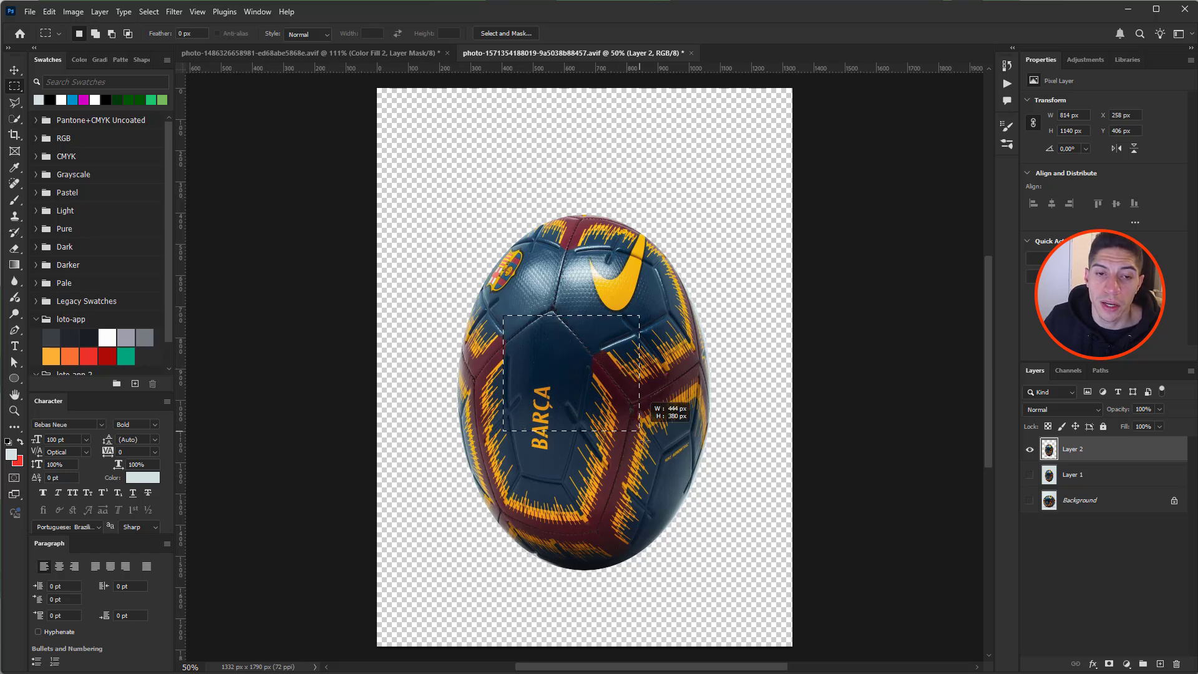
pyautogui.moveTo(644, 441); pyautogui.dragTo(552, 328)
pyautogui.moveTo(541, 397); pyautogui.dragTo(542, 326)
pyautogui.moveTo(563, 371); pyautogui.dragTo(656, 490)
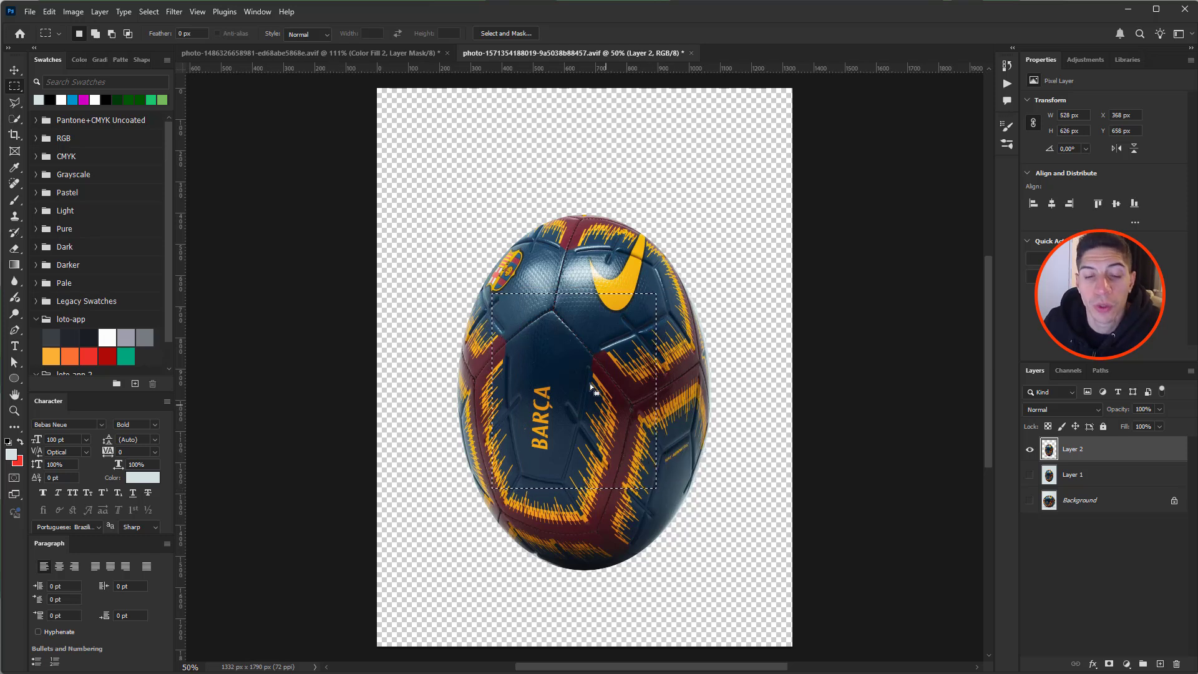
# - Skew and distort the selection box to follow the BARÇA panel, apply it, then deselect
pyautogui.rightClick(576, 360)
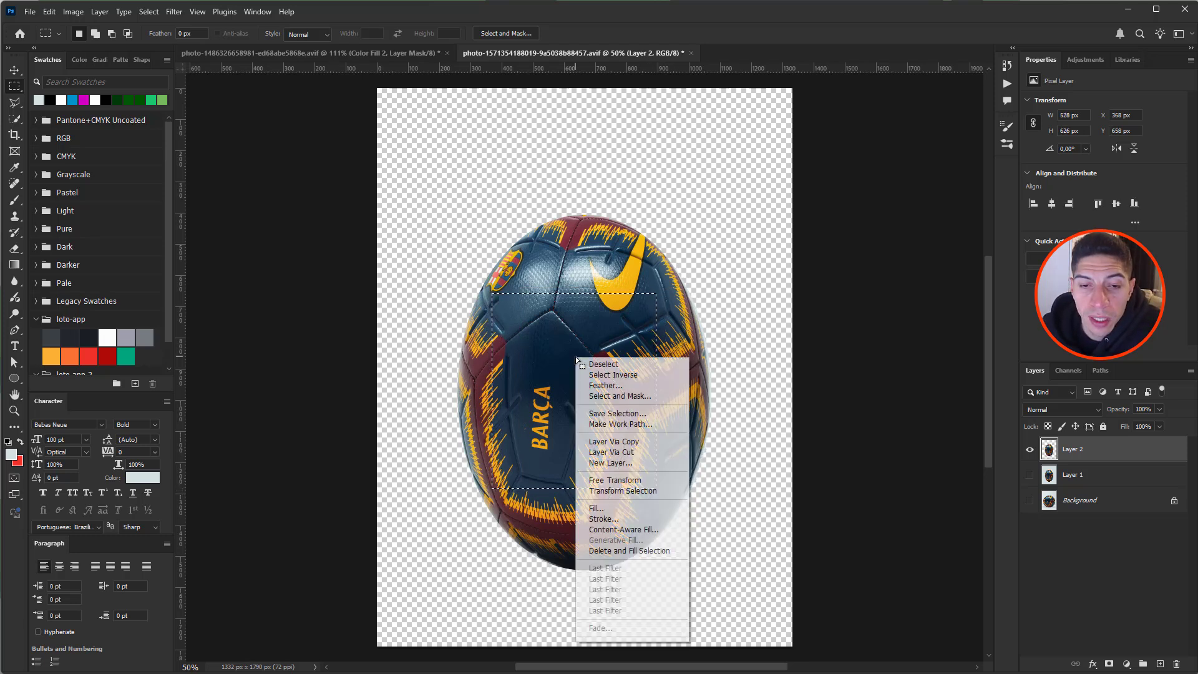
pyautogui.click(630, 491)
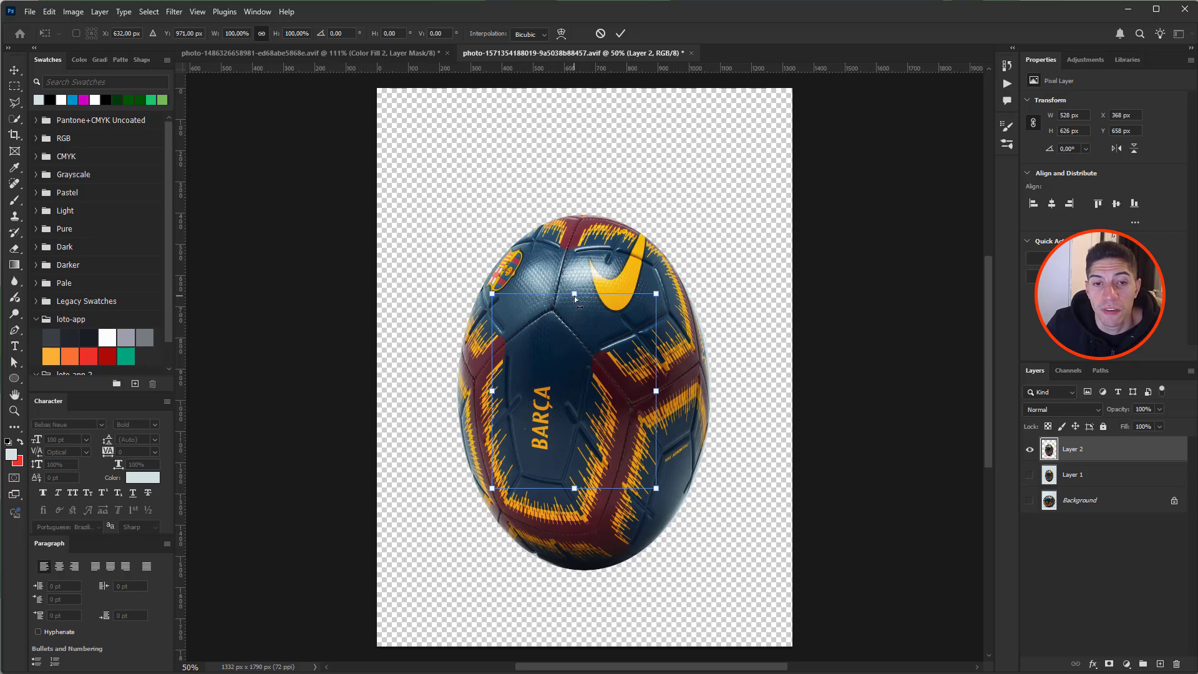
pyautogui.moveTo(574, 296); pyautogui.dragTo(618, 373)
pyautogui.moveTo(497, 493); pyautogui.dragTo(506, 451)
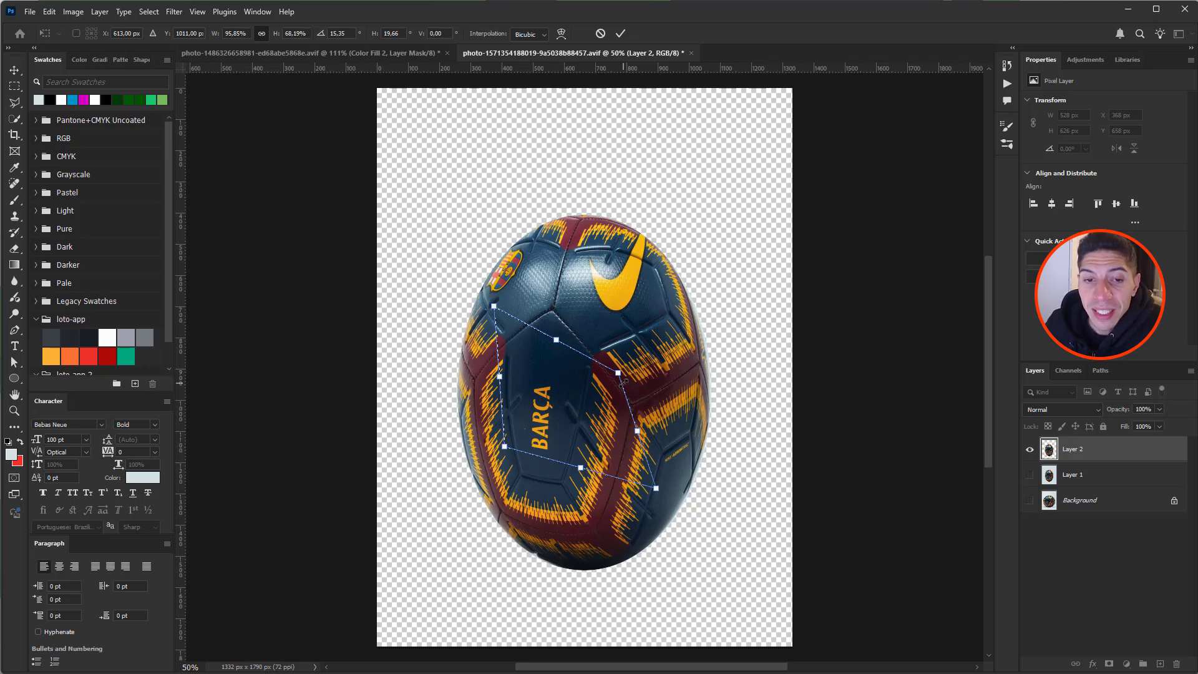
pyautogui.press('Return')
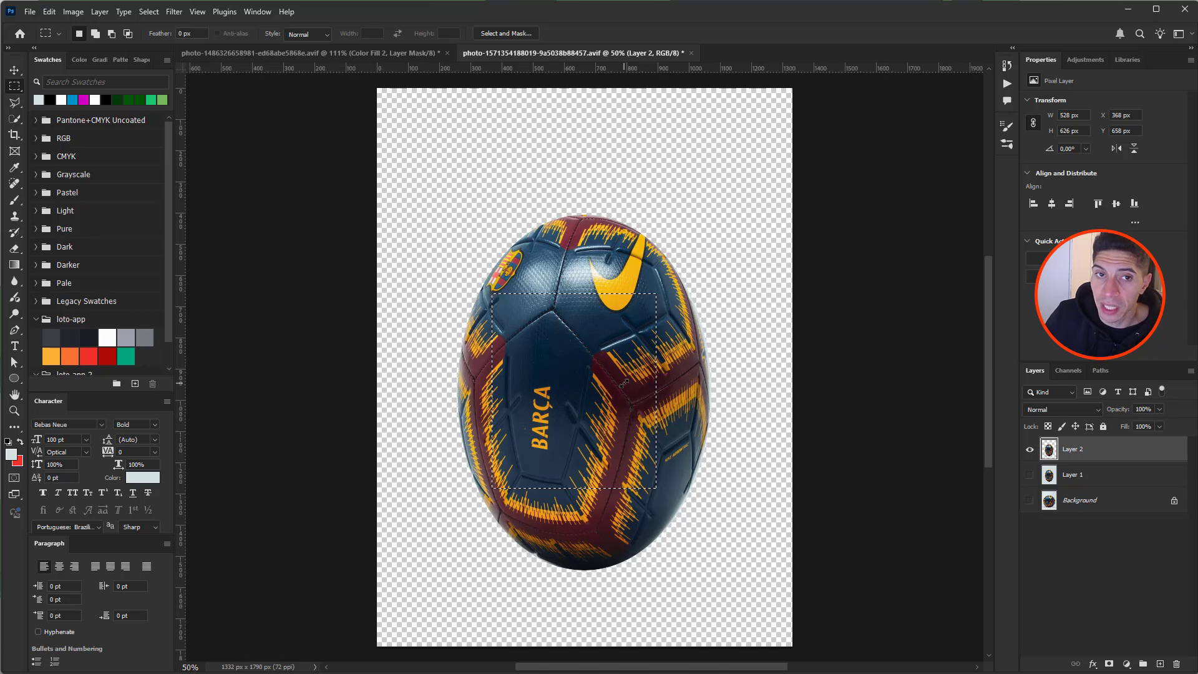
pyautogui.hotkey('ctrl', 'd')
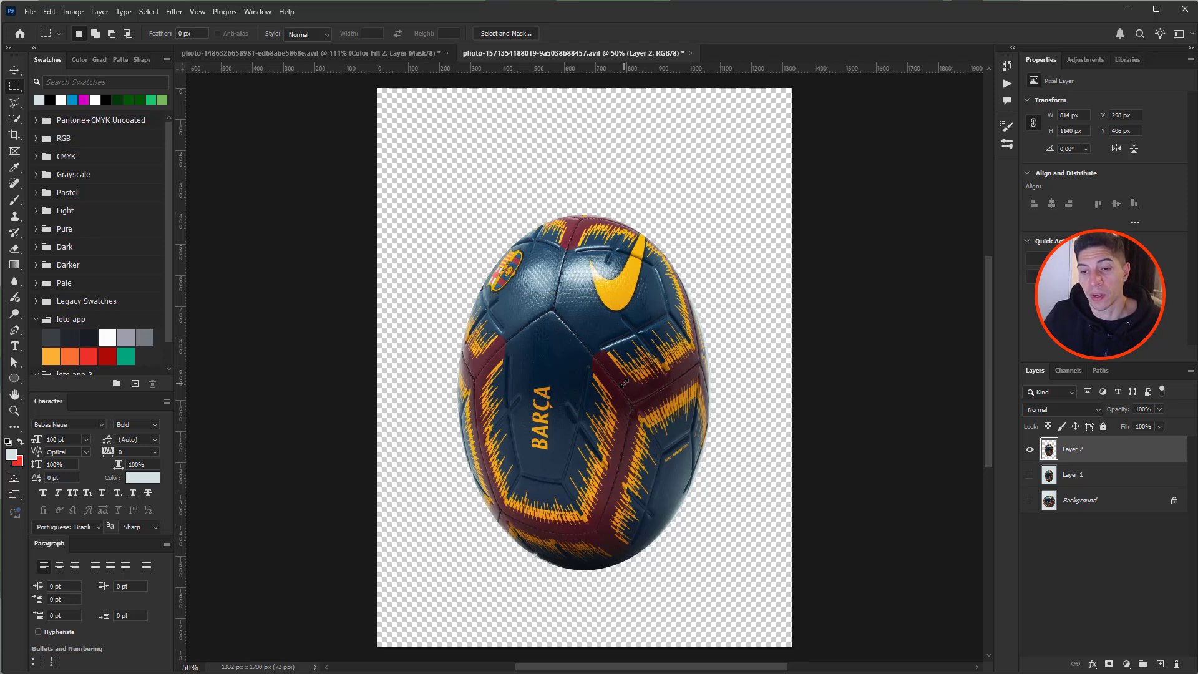